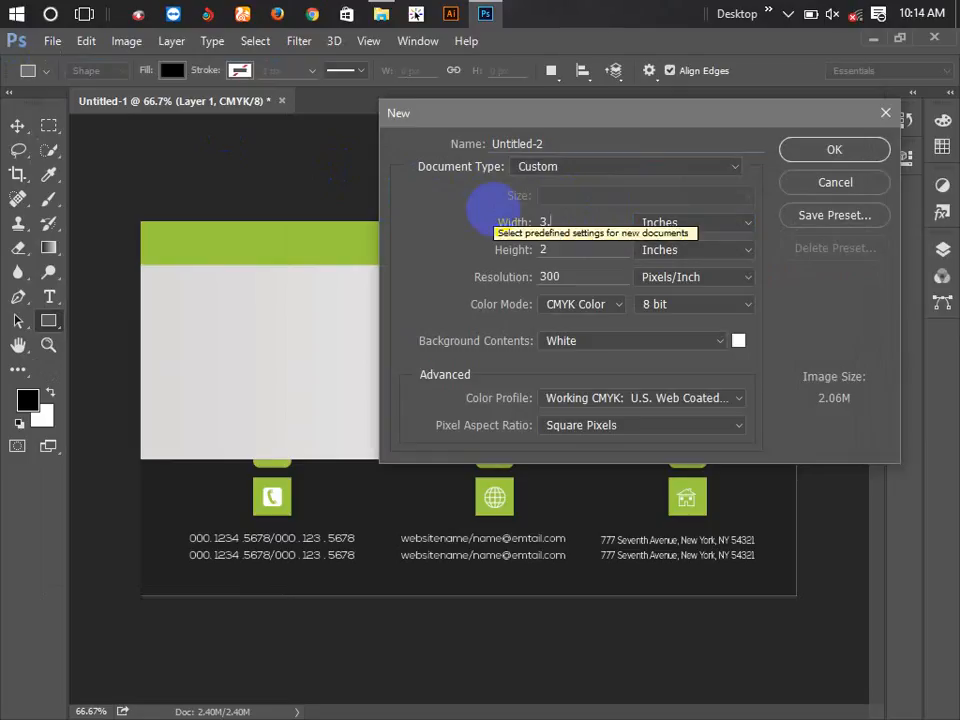
# Step: Create a new CMYK document 3.5 inches wide and 2.25 inches high at 300 pixels/inch
pyautogui.press('Tab')
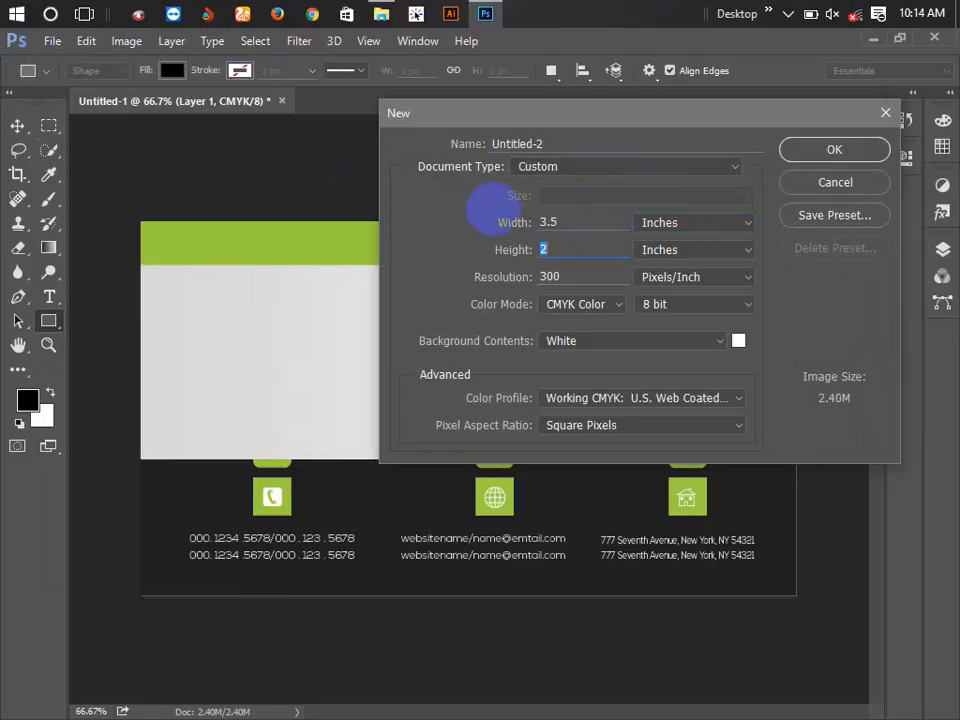
pyautogui.write('2.25')
pyautogui.press('Tab')
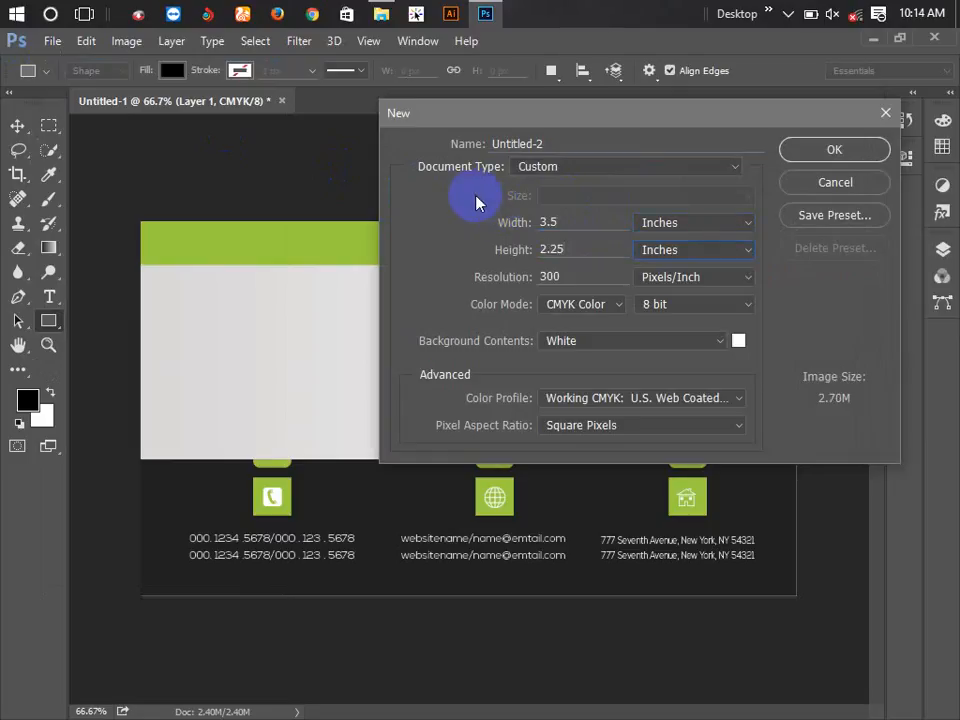
pyautogui.doubleClick(545, 279)
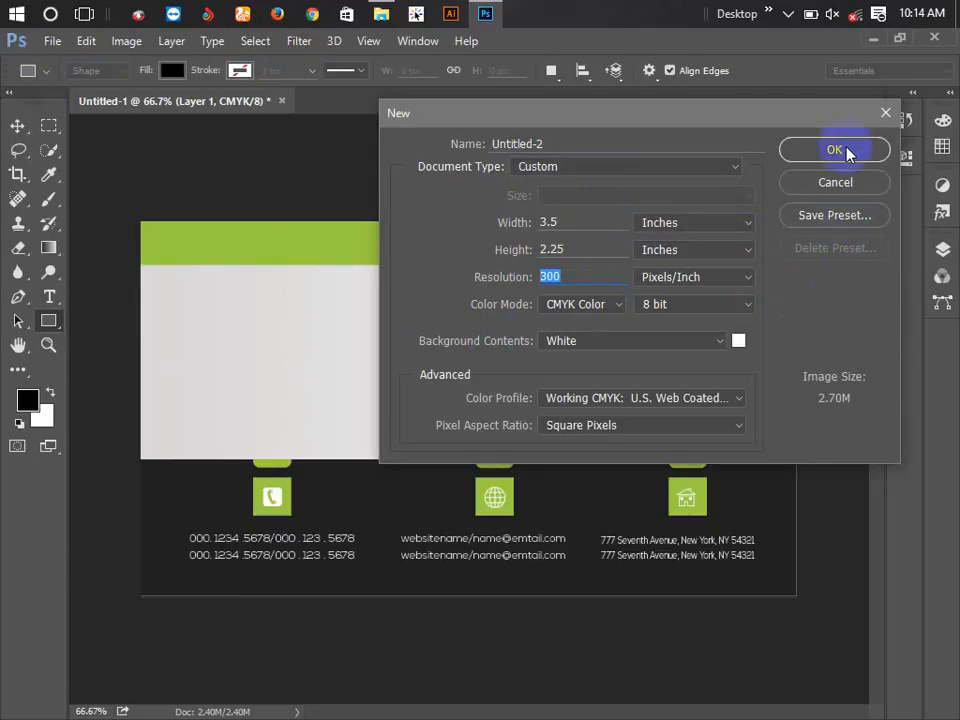
pyautogui.click(802, 151)
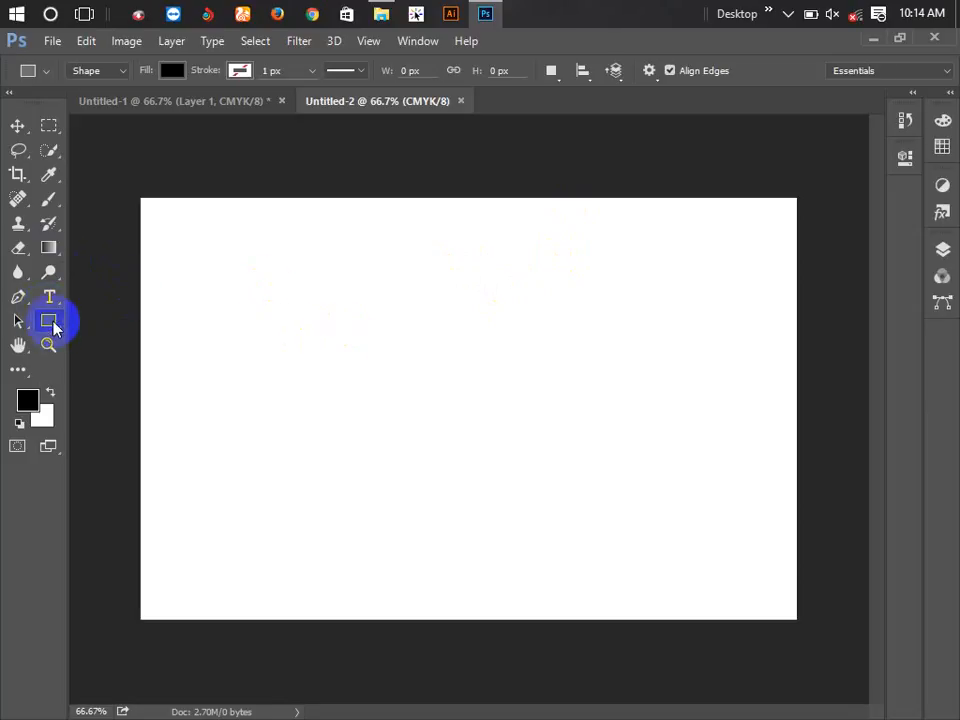
# Step: Create a black rectangle shape 3.25 in wide and 2 in high on the blank canvas
pyautogui.click(349, 336)
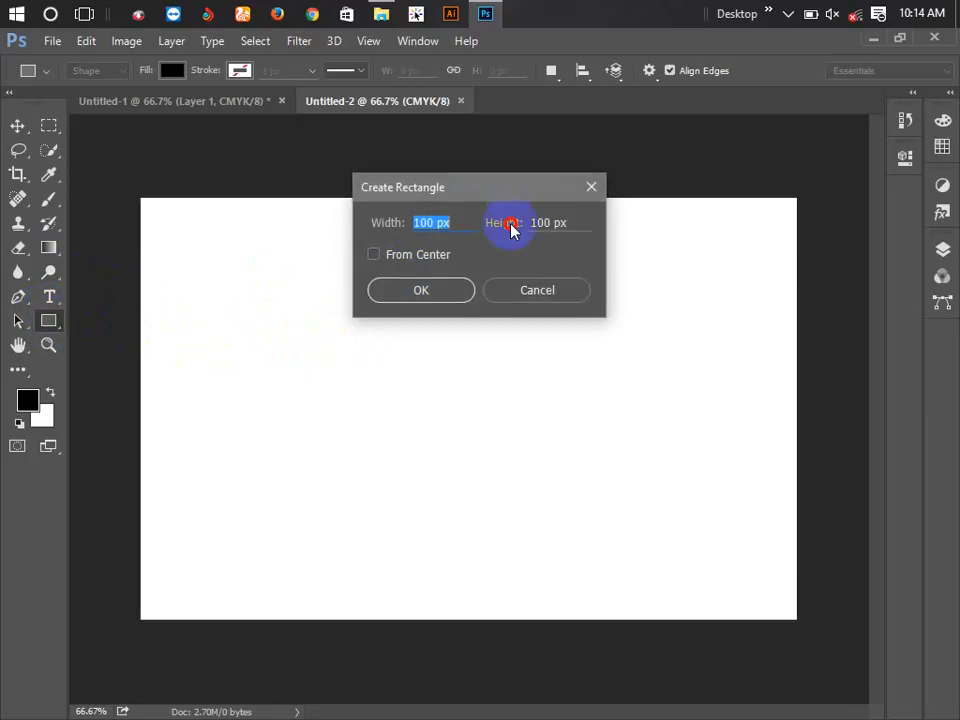
pyautogui.moveTo(512, 223); pyautogui.dragTo(515, 303)
pyautogui.moveTo(455, 302); pyautogui.dragTo(399, 293)
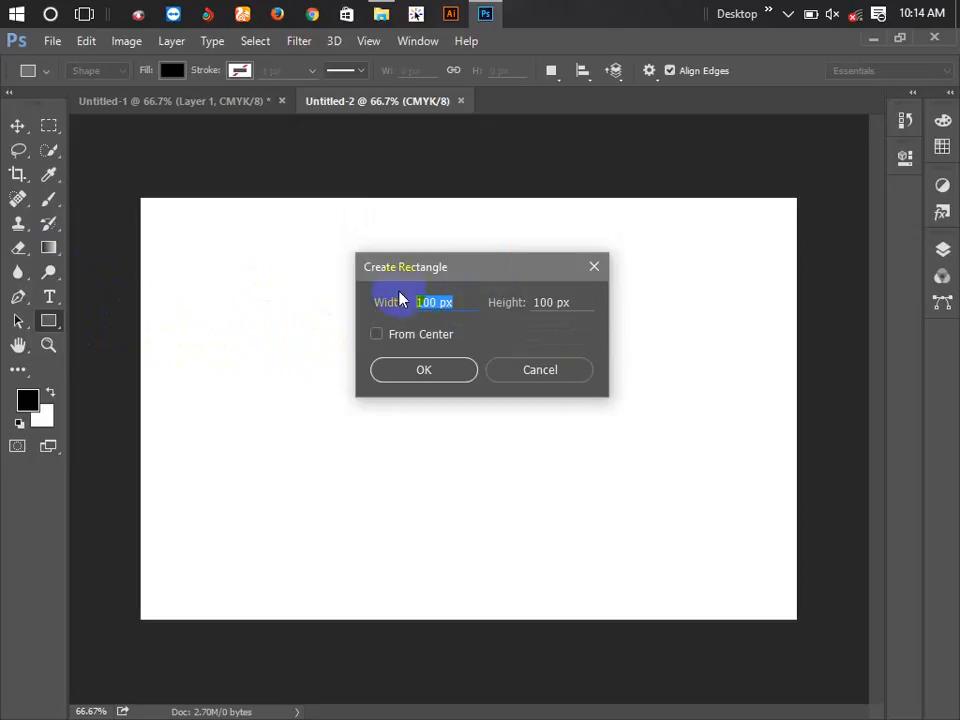
pyautogui.write('3.25 in')
pyautogui.press('Tab')
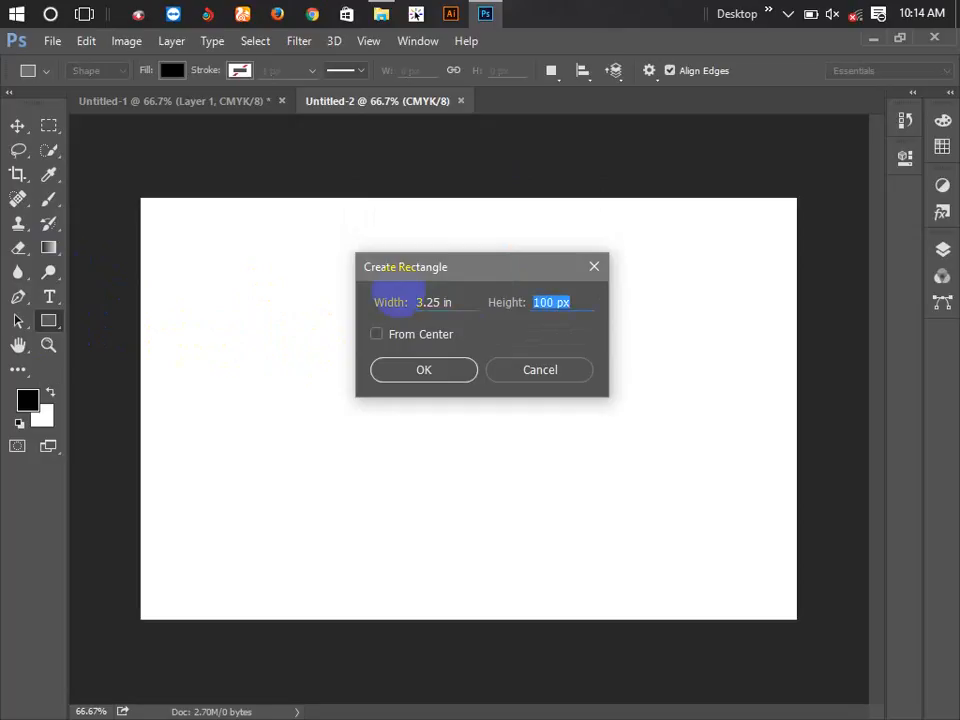
pyautogui.write('2 in')
pyautogui.press('Return')
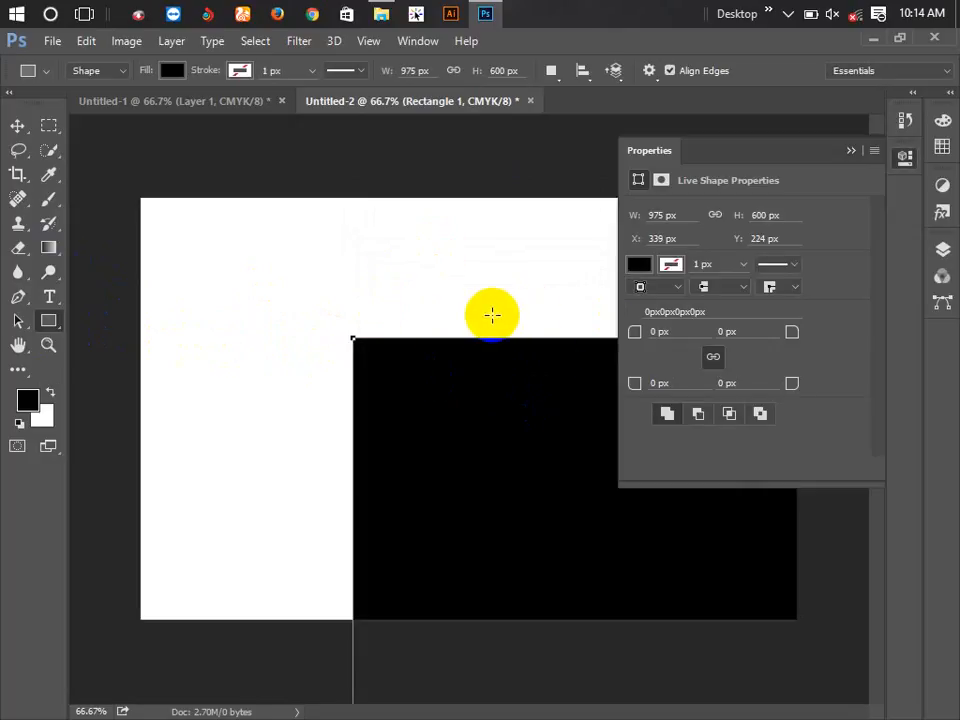
pyautogui.click(852, 151)
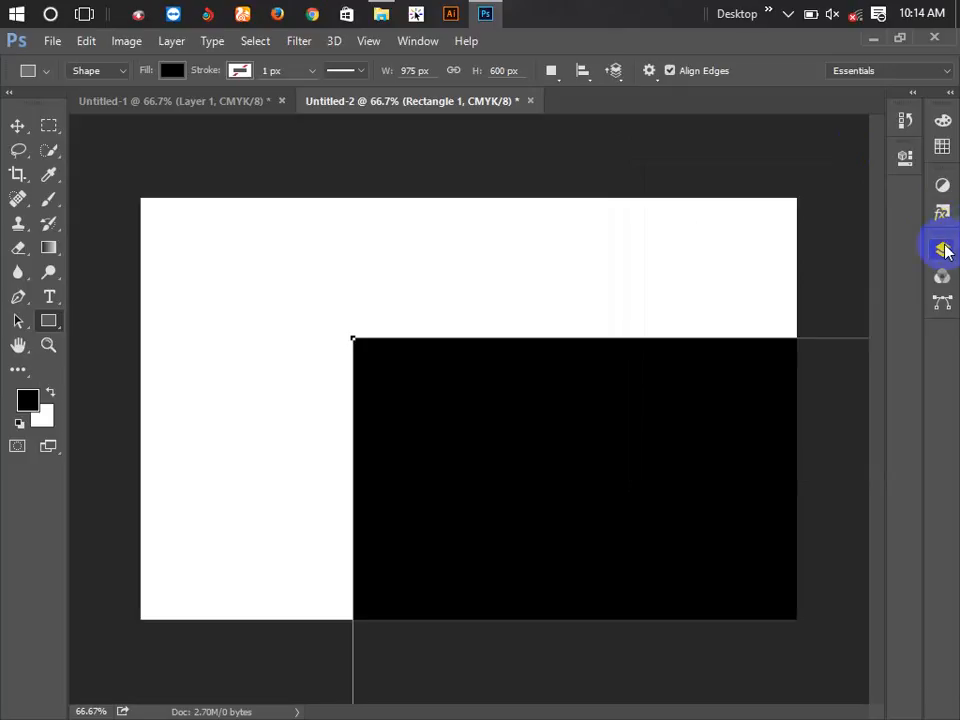
# Step: Unlock the white background as a regular layer and load its outline as a selection
pyautogui.click(942, 248)
pyautogui.click(887, 380)
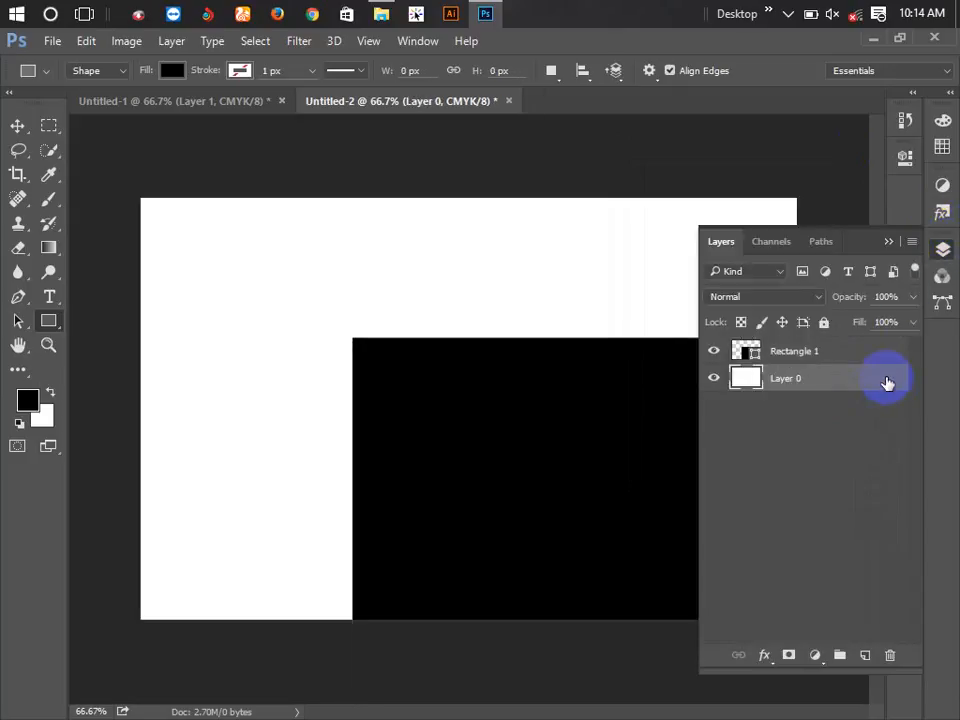
pyautogui.click(771, 382)
pyautogui.moveTo(749, 389); pyautogui.dragTo(750, 388)
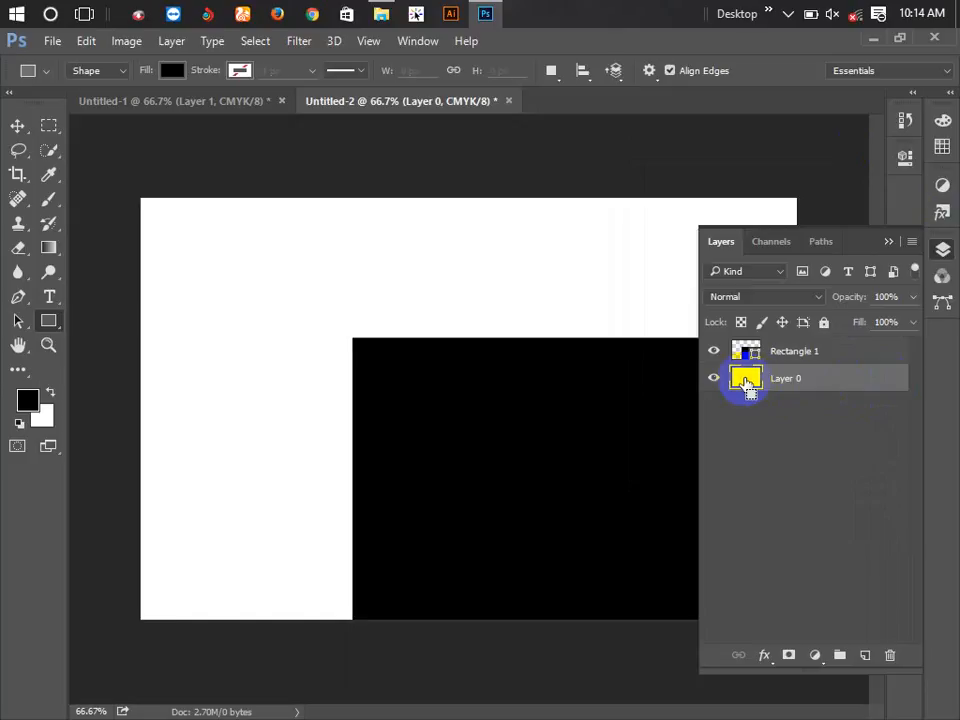
pyautogui.keyDown('ctrl'); pyautogui.click(749, 388); pyautogui.keyUp('ctrl')
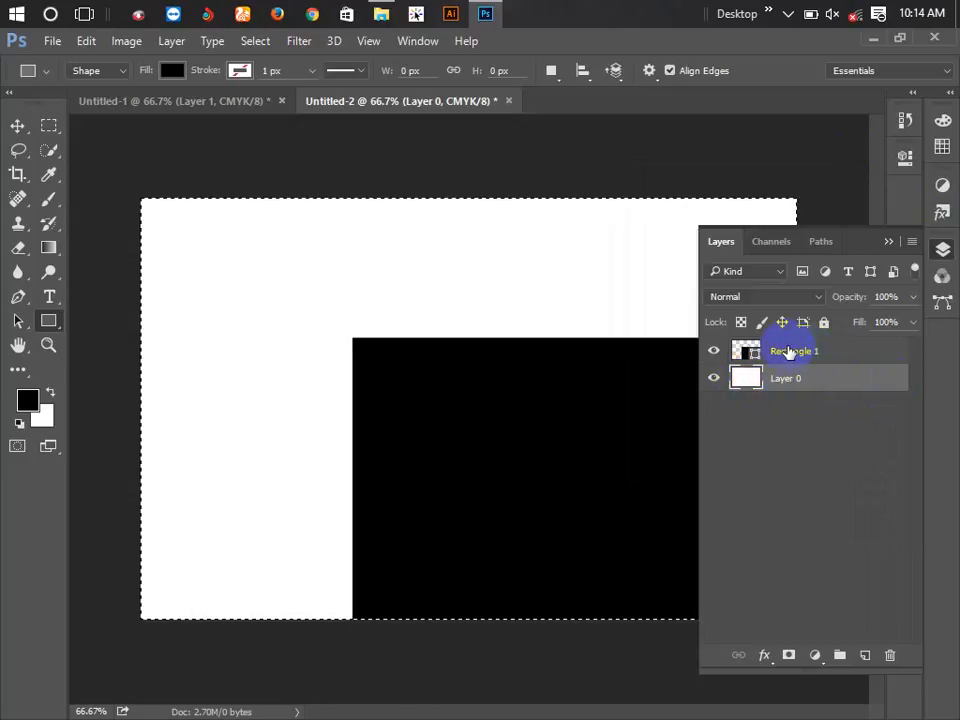
# Step: Center the black rectangle horizontally and vertically within the canvas selection
pyautogui.click(17, 125)
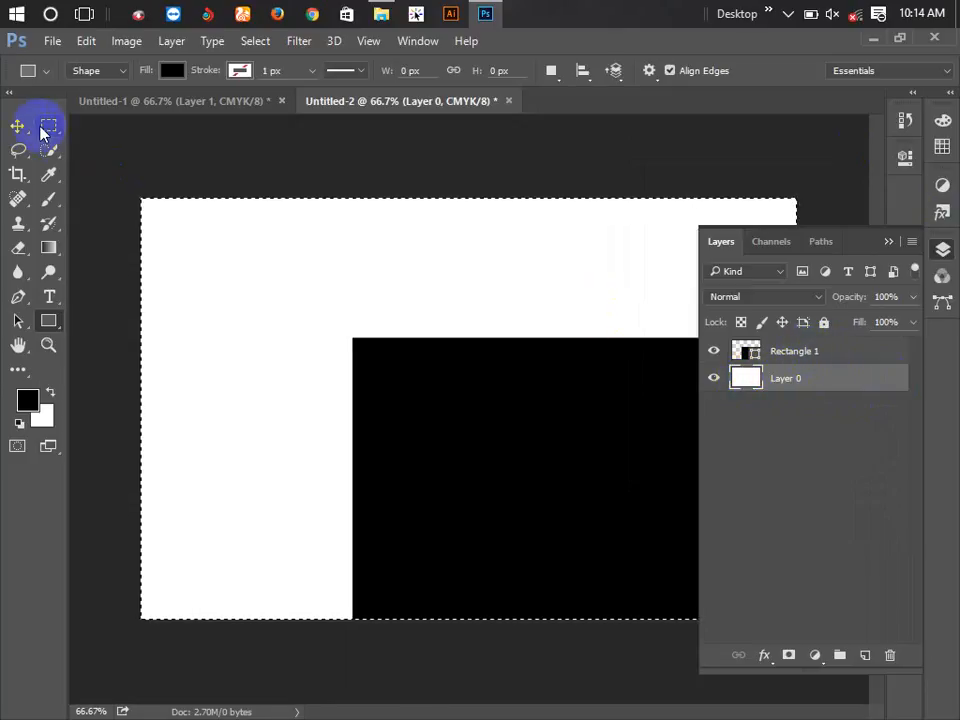
pyautogui.click(803, 353)
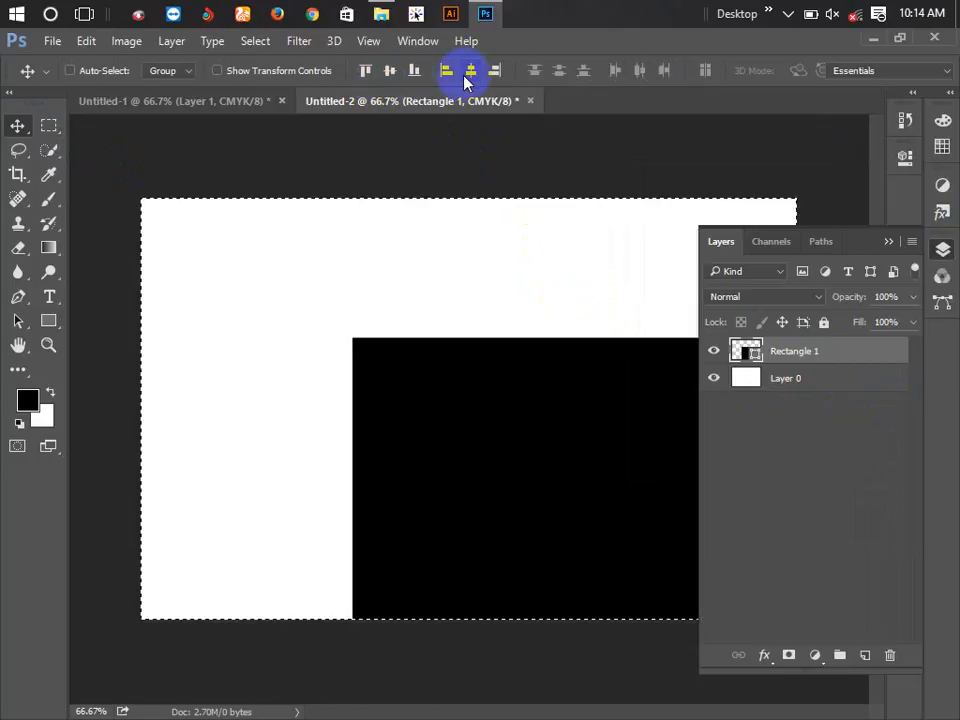
pyautogui.click(469, 72)
pyautogui.click(390, 71)
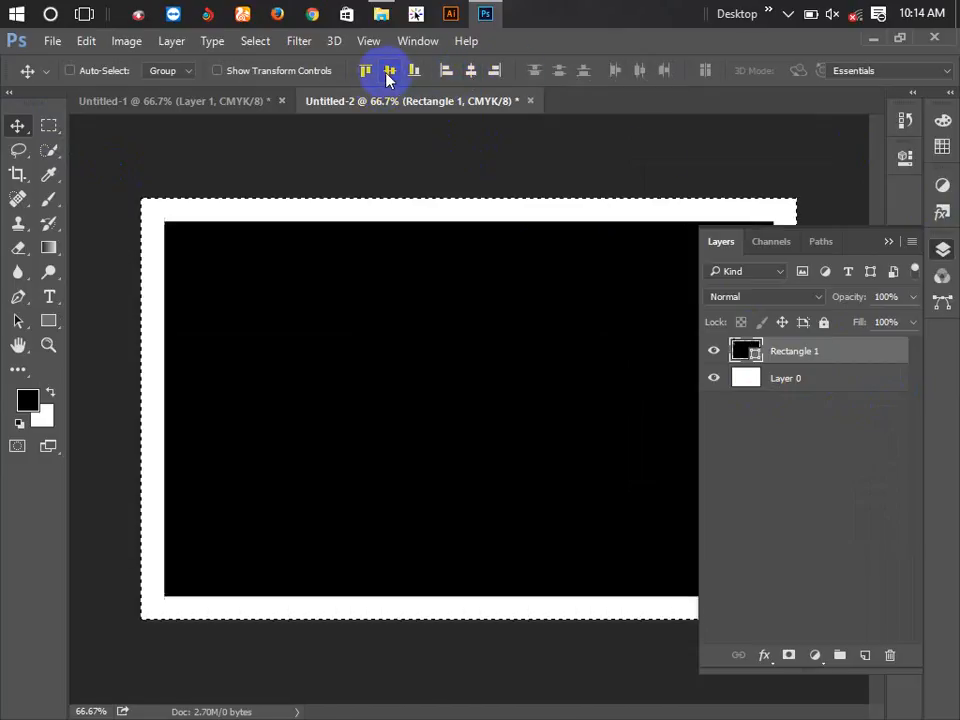
pyautogui.click(889, 242)
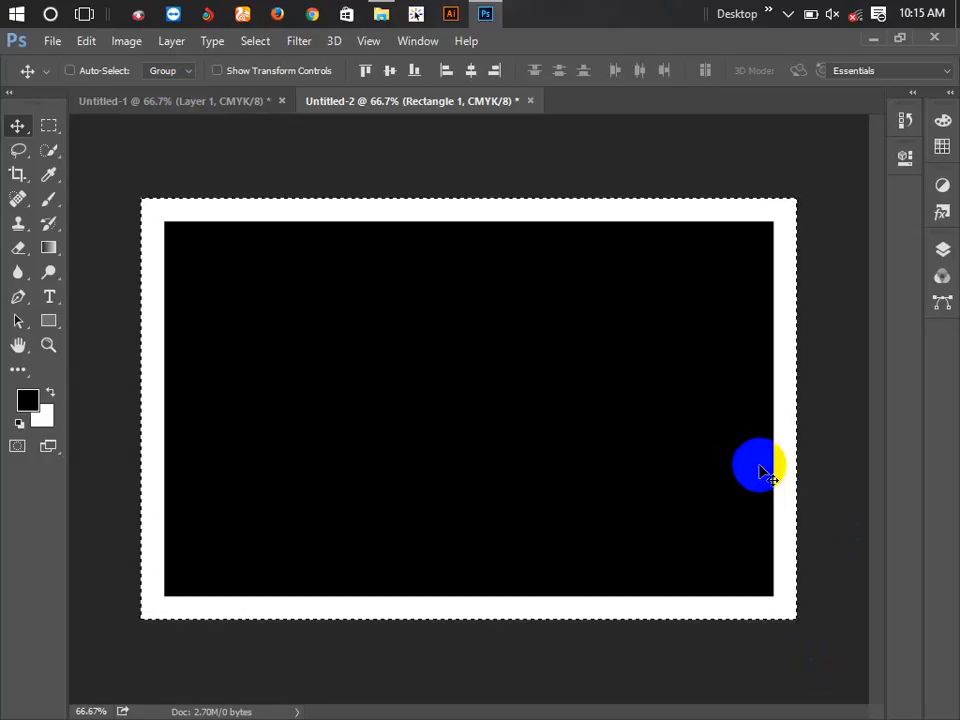
# Step: Show the rulers and place guides along all four edges of both the canvas and the centered rectangle
pyautogui.click(368, 42)
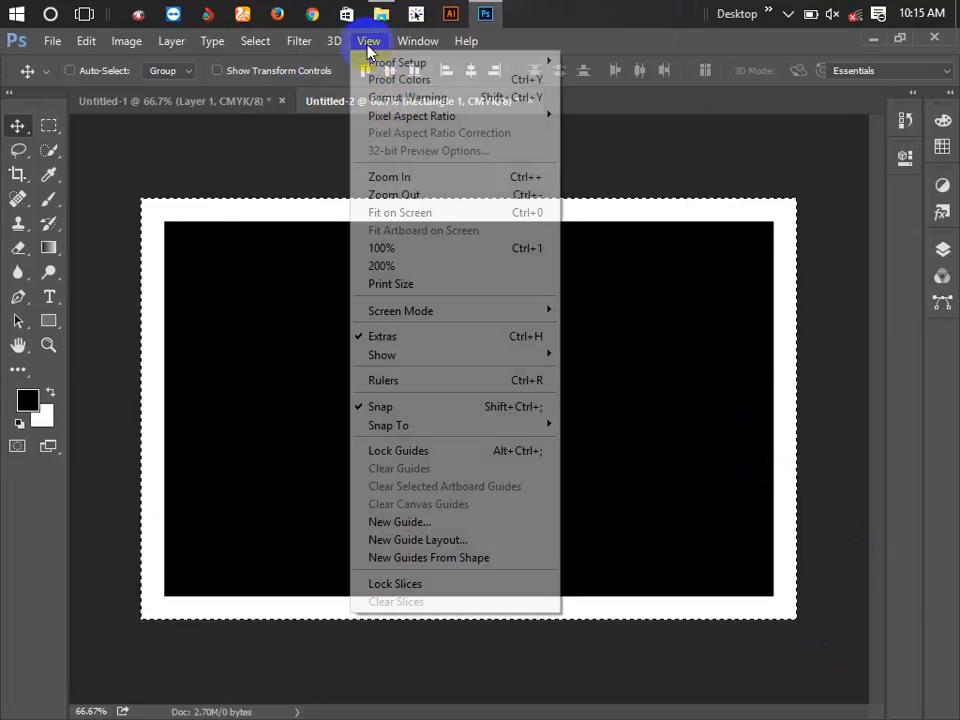
pyautogui.click(414, 380)
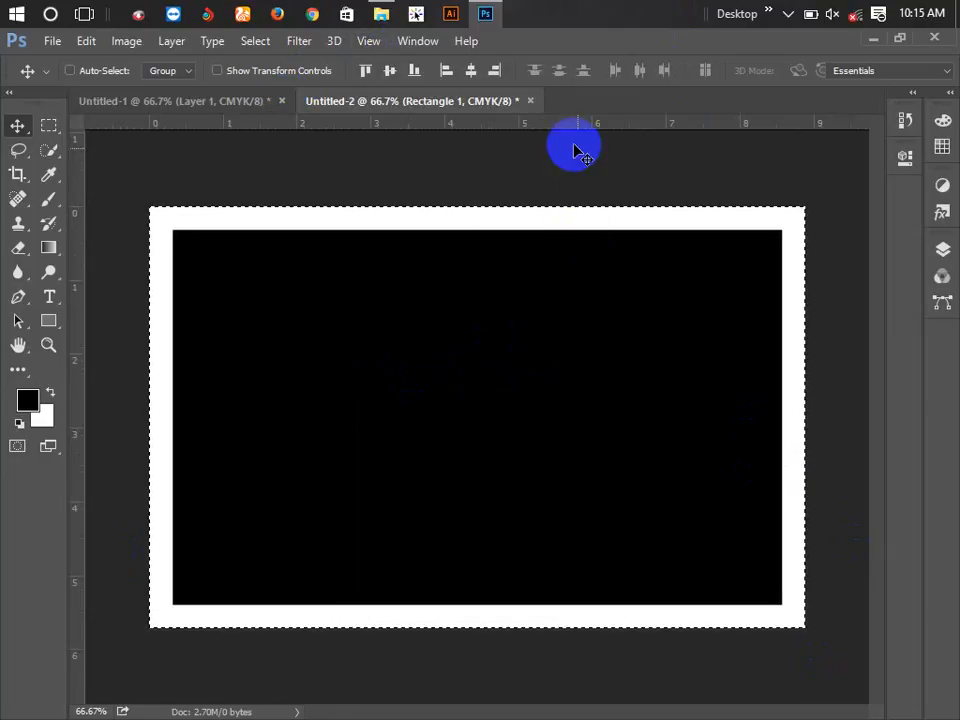
pyautogui.moveTo(566, 127); pyautogui.dragTo(551, 606)
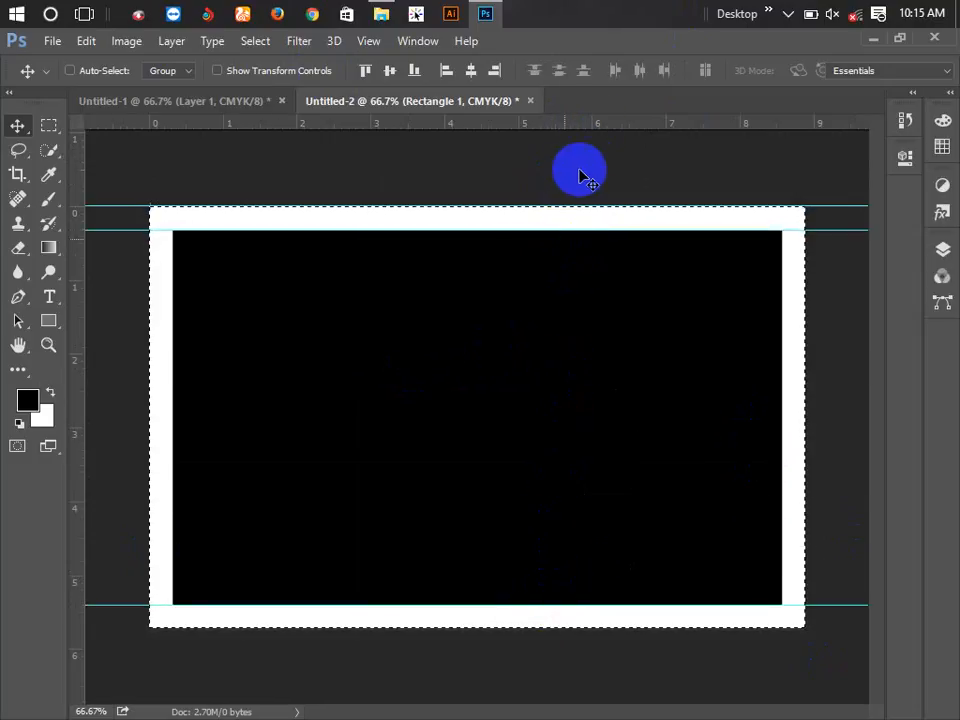
pyautogui.moveTo(596, 127); pyautogui.dragTo(557, 627)
pyautogui.moveTo(77, 183); pyautogui.dragTo(171, 154)
pyautogui.moveTo(79, 150); pyautogui.dragTo(149, 155)
pyautogui.moveTo(75, 152); pyautogui.dragTo(804, 199)
pyautogui.moveTo(79, 150); pyautogui.dragTo(782, 170)
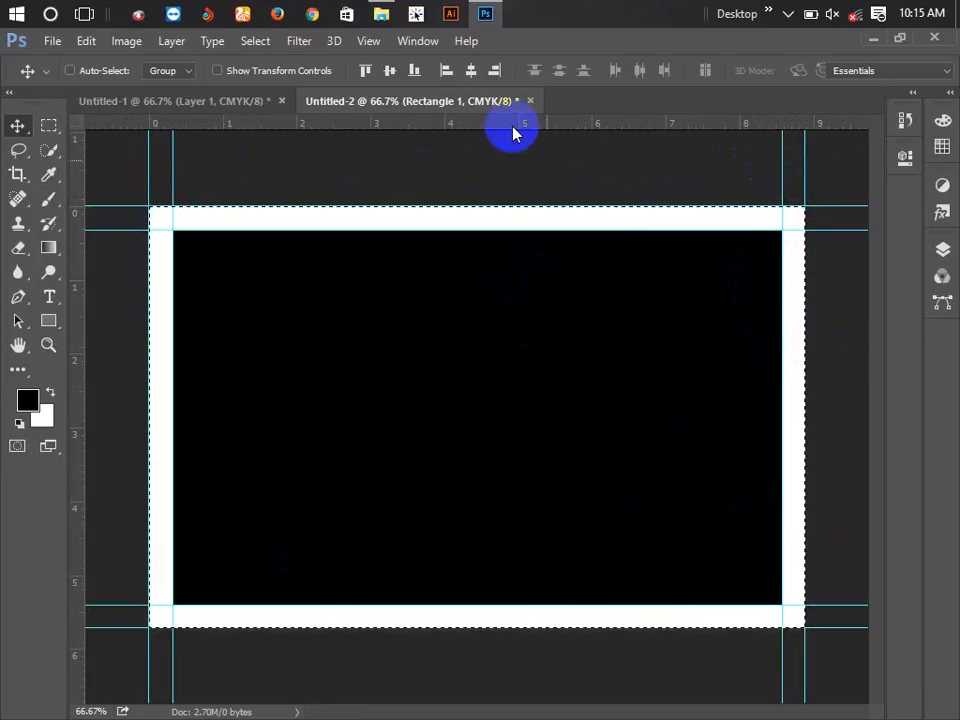
# Step: Align the rectangle to the canvas's bottom-right corner and place guides along the rectangle's left and top edges
pyautogui.click(413, 72)
pyautogui.click(494, 72)
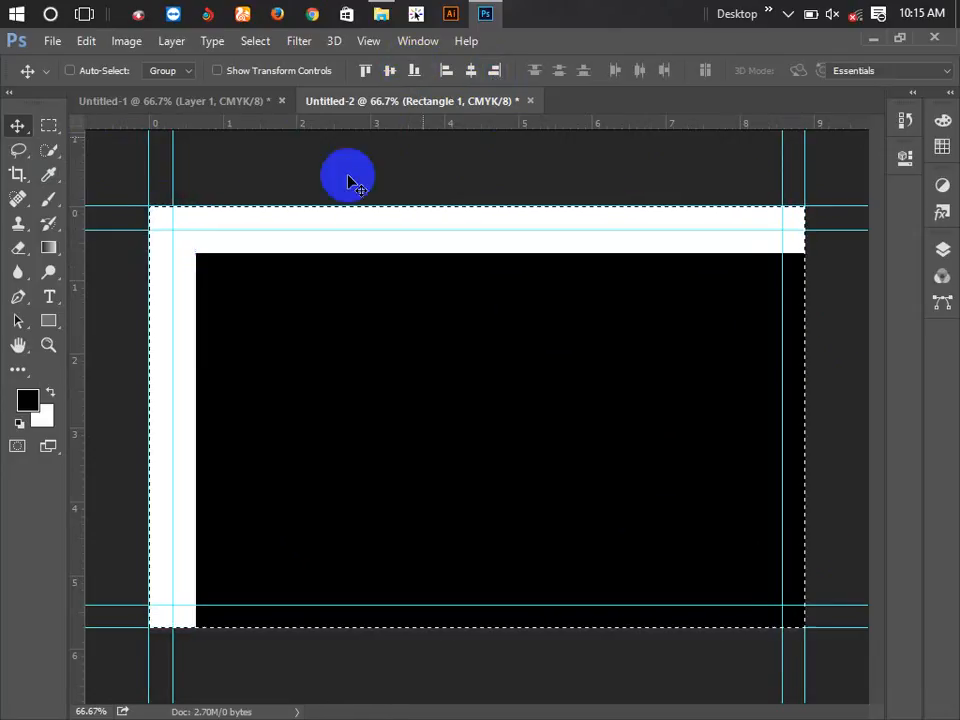
pyautogui.moveTo(78, 164); pyautogui.dragTo(196, 163)
pyautogui.moveTo(332, 125); pyautogui.dragTo(333, 252)
# Step: Align the rectangle to the canvas's top-left corner and place guides along the rectangle's bottom and right edges
pyautogui.click(366, 71)
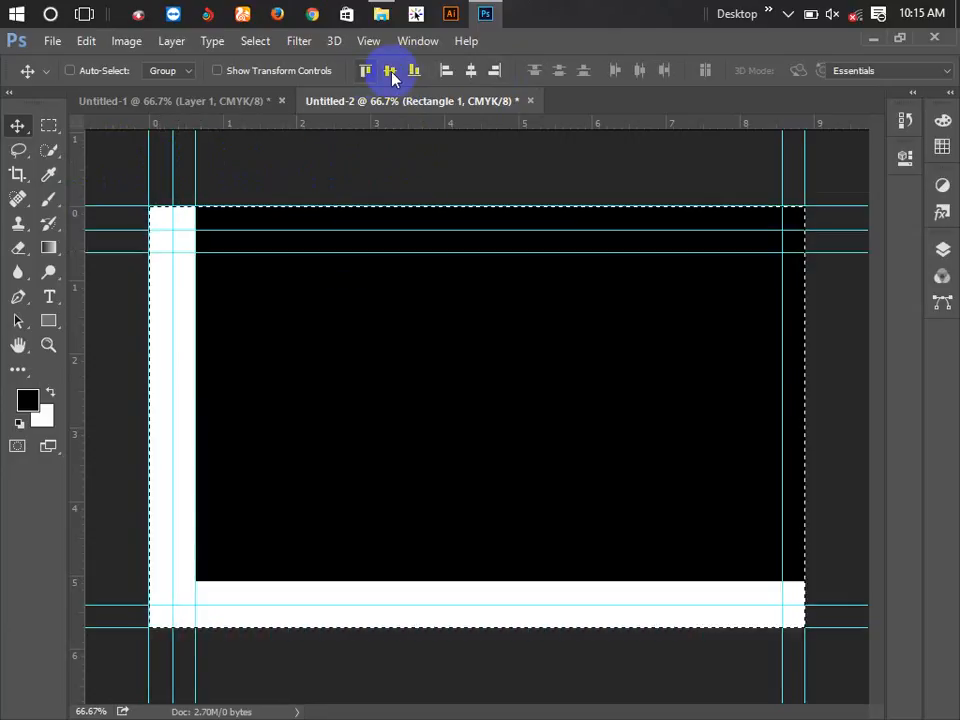
pyautogui.click(445, 71)
pyautogui.moveTo(660, 128); pyautogui.dragTo(660, 581)
pyautogui.moveTo(90, 168); pyautogui.dragTo(758, 133)
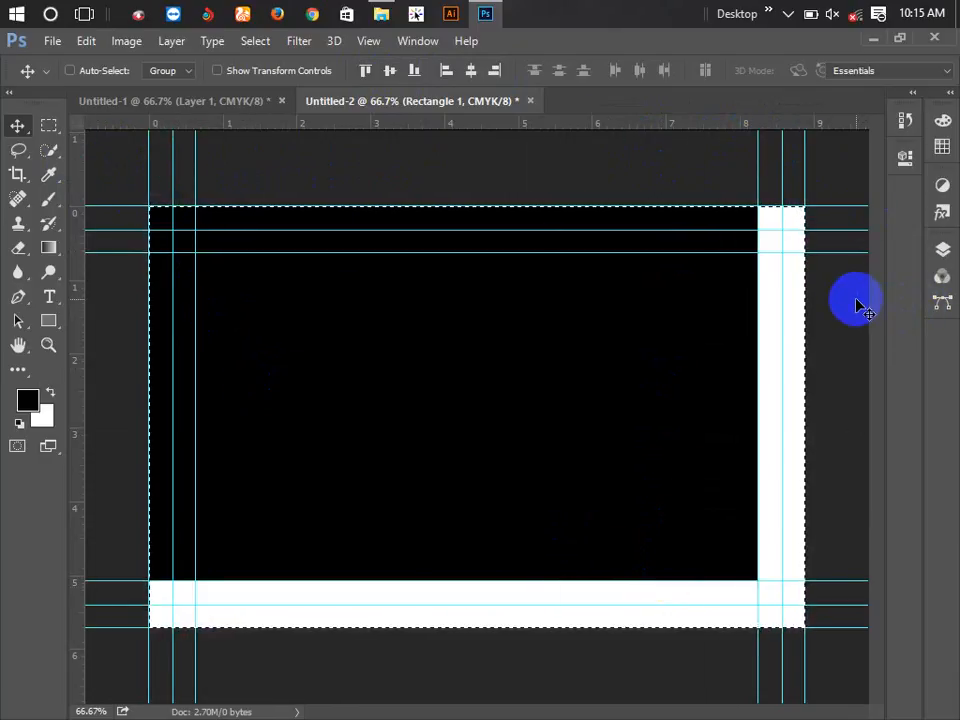
# Step: Clear the canvas selection and delete the black rectangle layer, keeping the guides
pyautogui.press('ctrl')
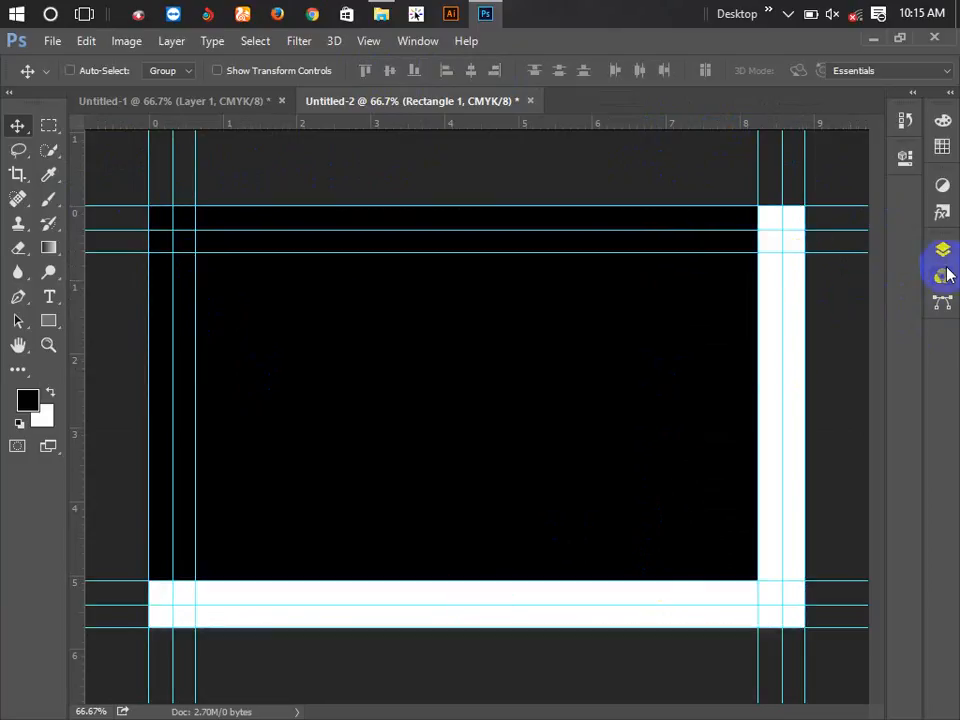
pyautogui.click(942, 250)
pyautogui.moveTo(755, 352); pyautogui.dragTo(800, 353)
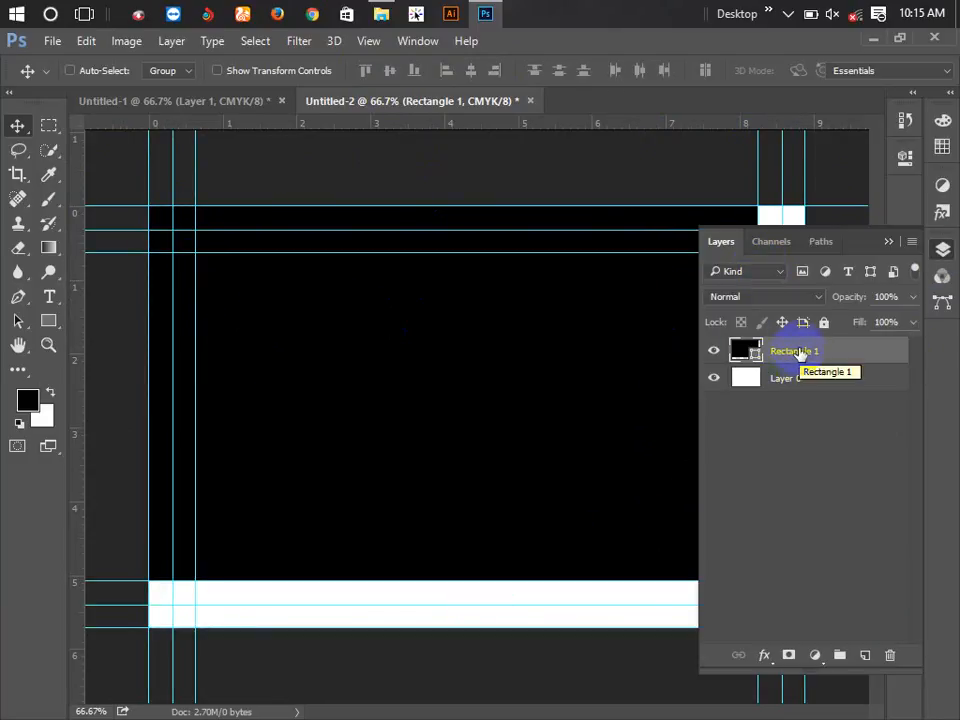
pyautogui.press('Delete')
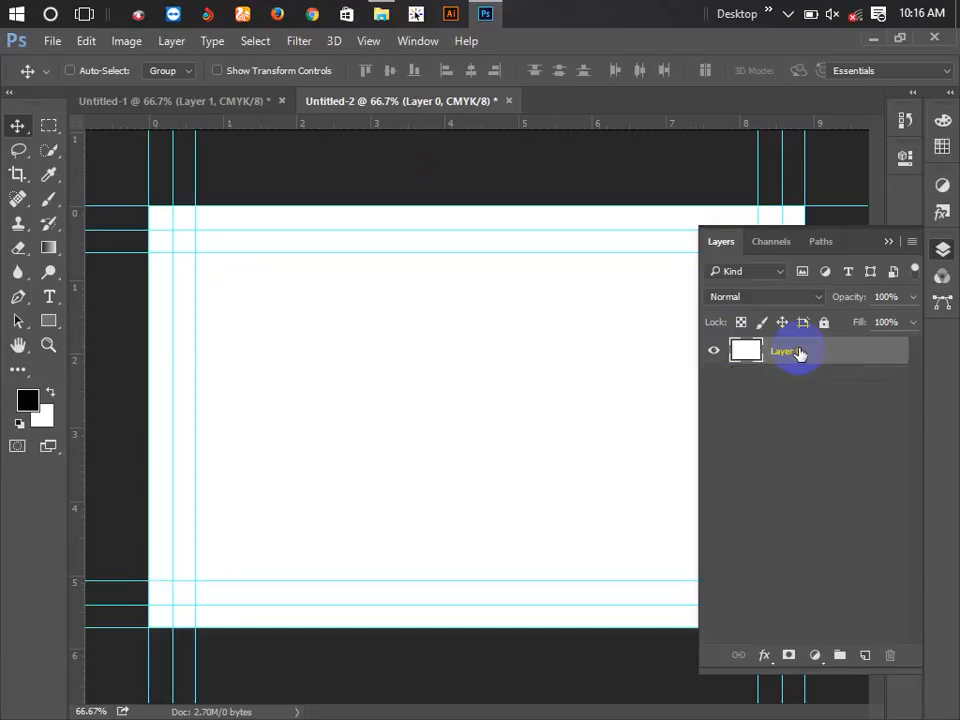
pyautogui.click(888, 241)
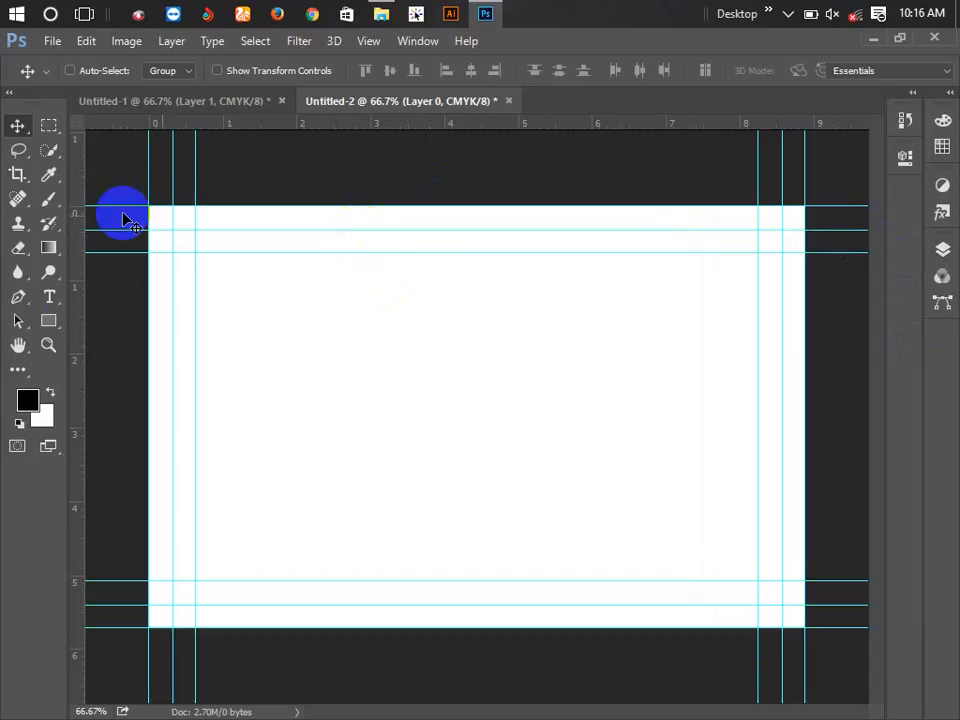
# Step: Create a black rectangle shape 3.5 in wide and 2.25 in high on the guided canvas
pyautogui.click(48, 322)
pyautogui.click(387, 320)
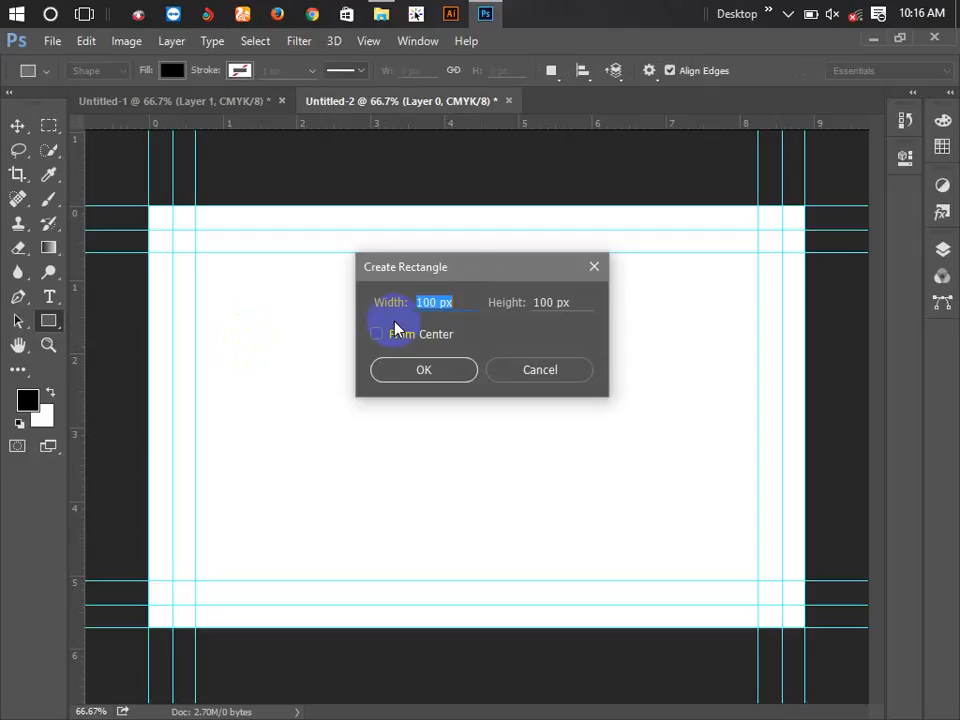
pyautogui.write('3.5 in')
pyautogui.press('Tab')
pyautogui.write('2')
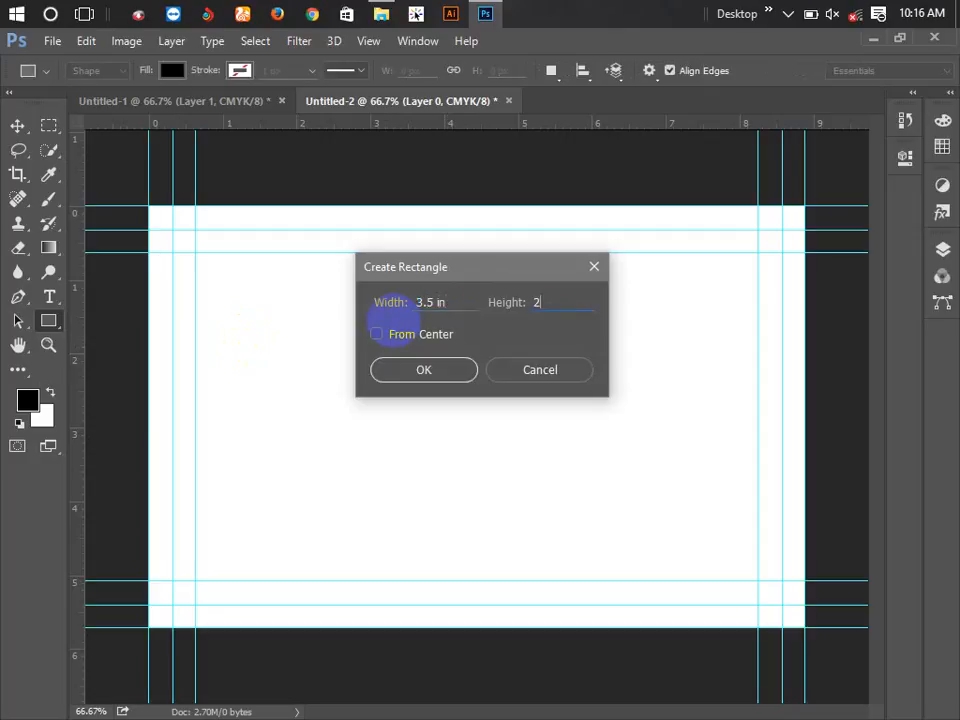
pyautogui.write('.25 in')
pyautogui.click(424, 369)
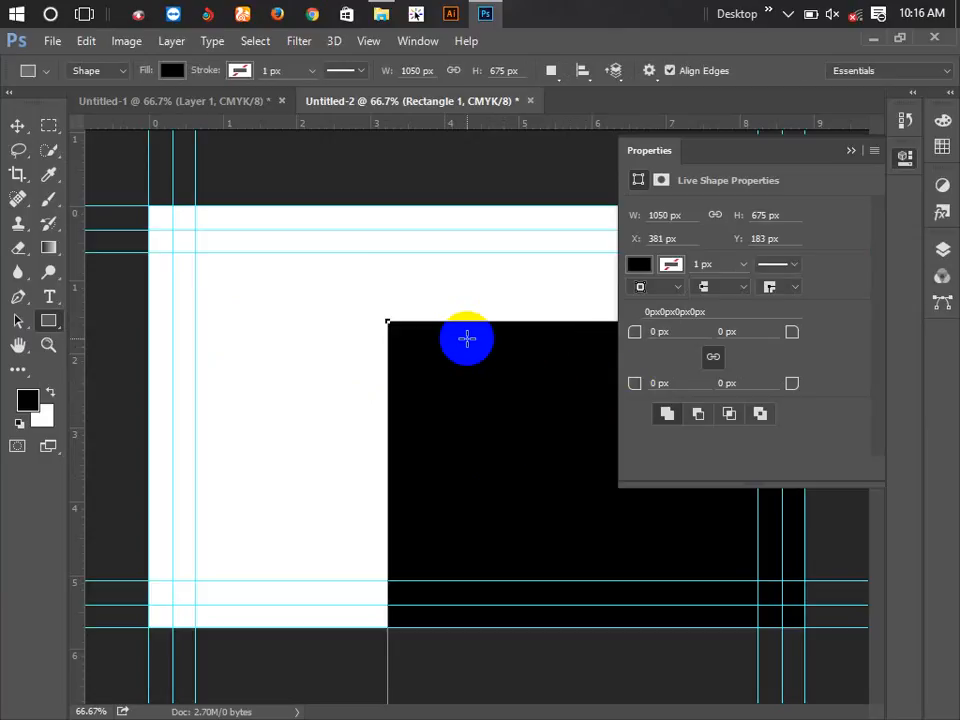
# Step: Give the new rectangle a 0.125 in black stroke and a white fill
pyautogui.click(272, 70)
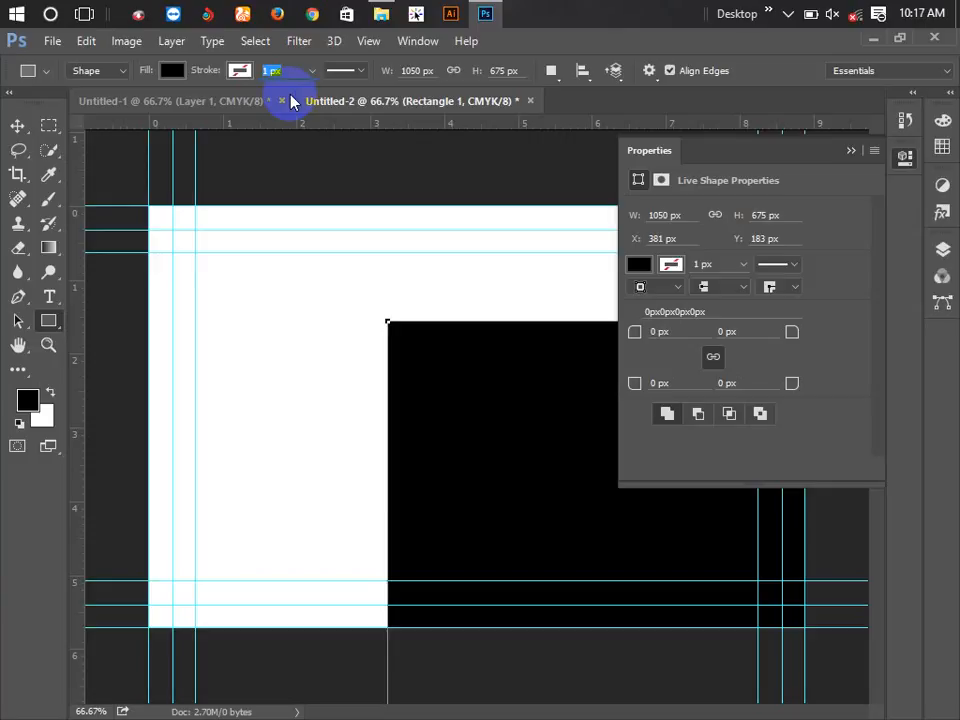
pyautogui.click(218, 172)
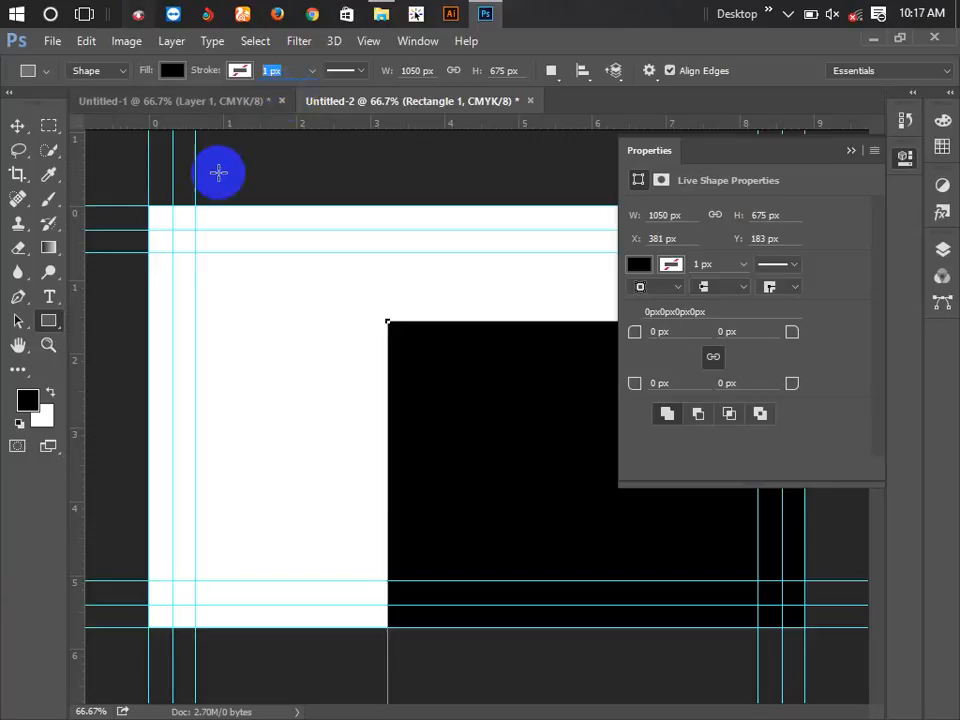
pyautogui.write('.125')
pyautogui.press('Return')
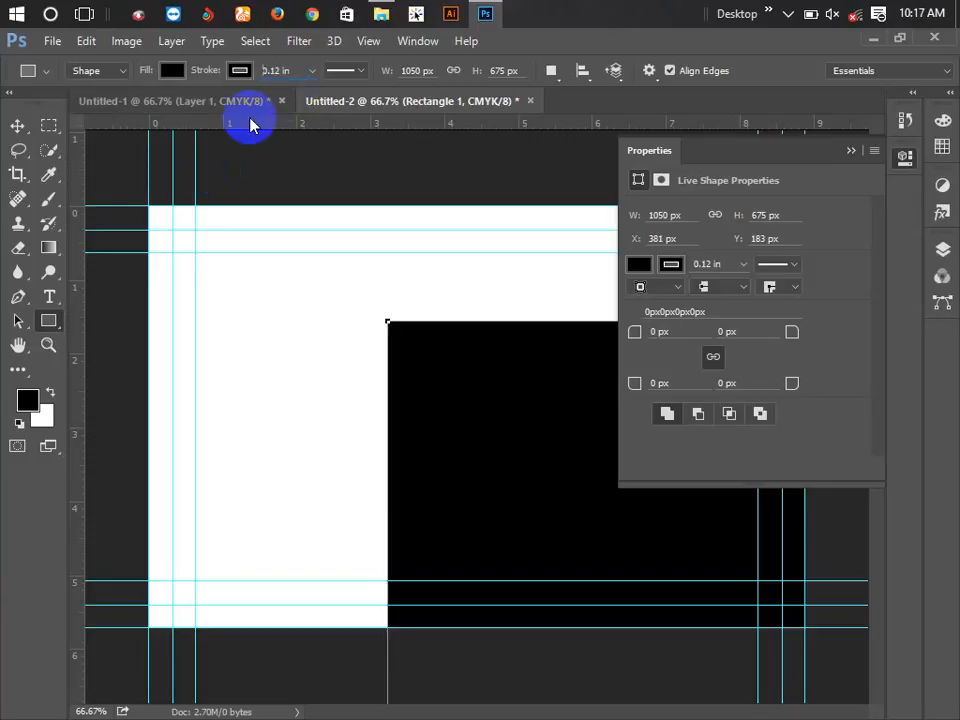
pyautogui.click(172, 71)
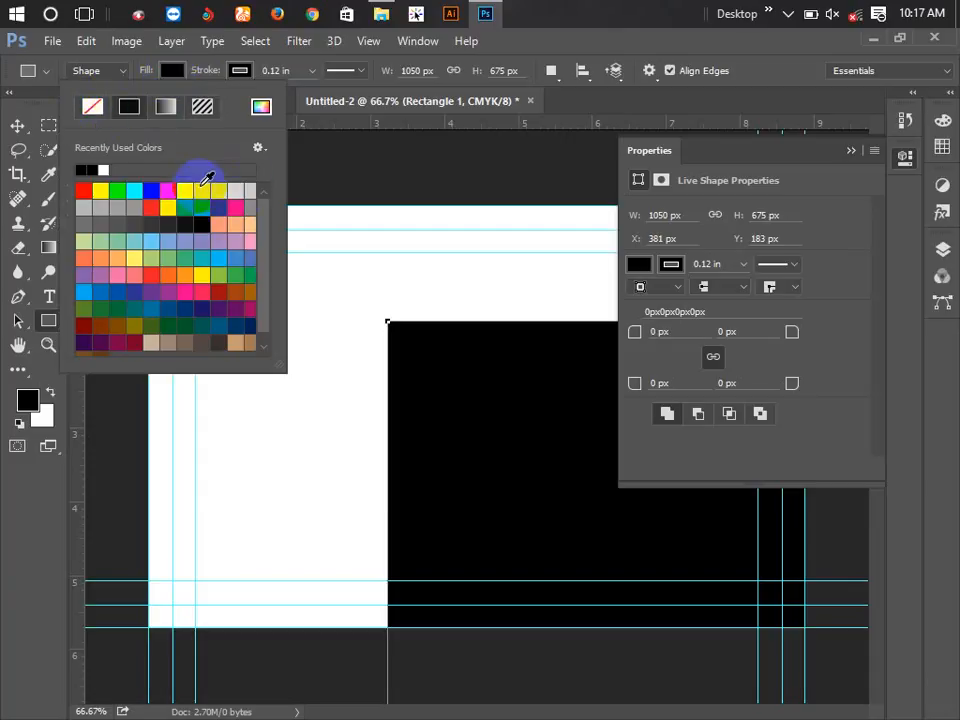
pyautogui.click(188, 196)
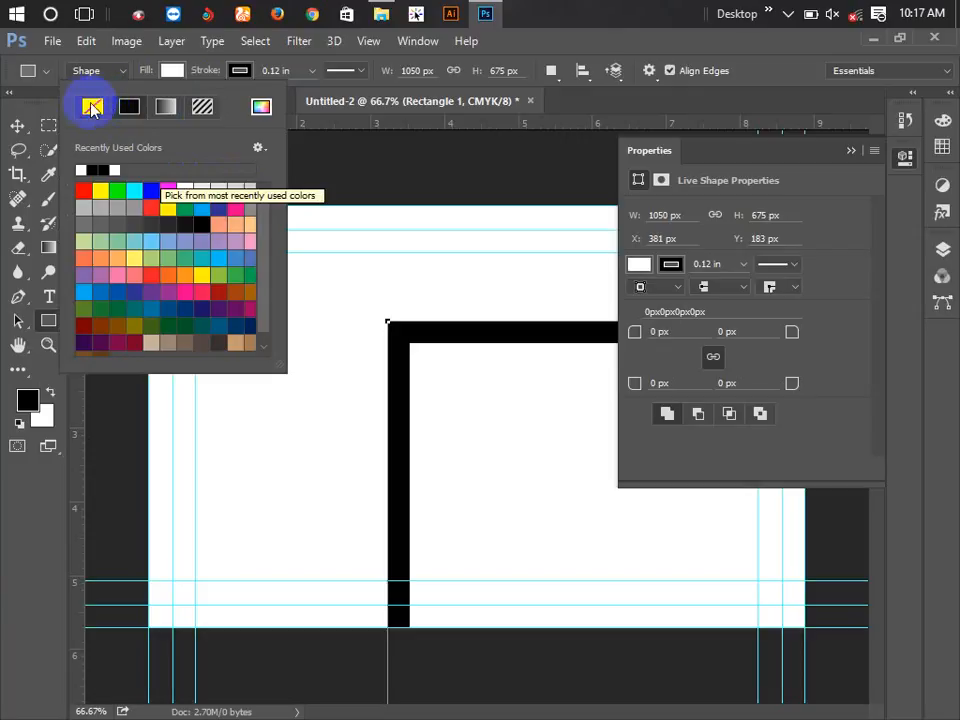
# Step: Remove the border rectangle's fill, keeping its black stroke
pyautogui.click(426, 180)
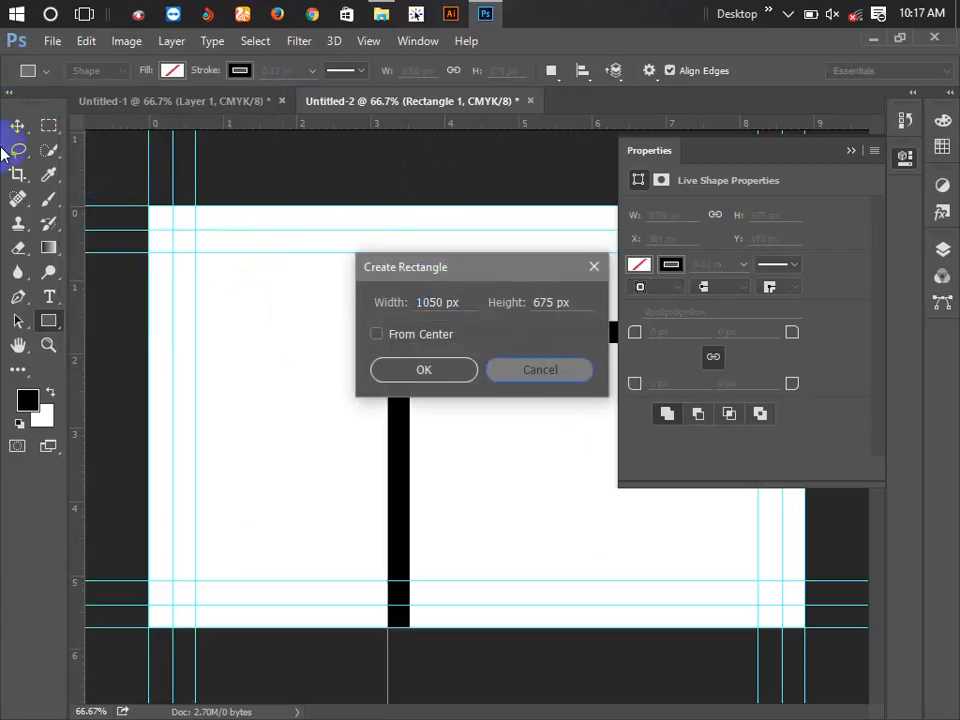
pyautogui.press('Return')
pyautogui.click(17, 125)
pyautogui.click(851, 150)
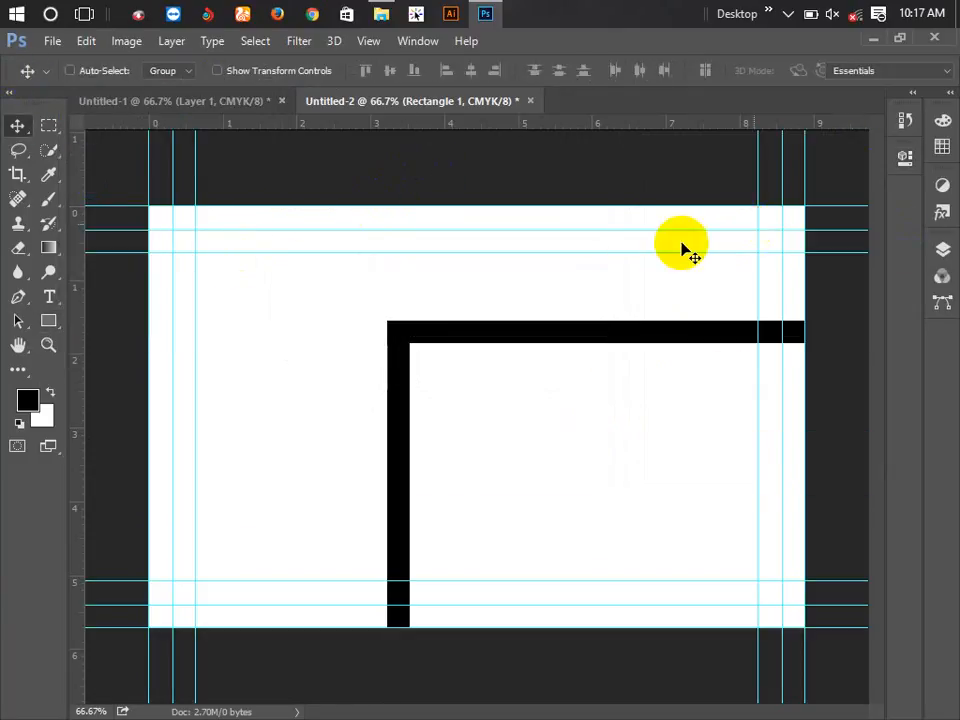
# Step: Centre the border rectangle vertically and horizontally on the canvas using a selection of Layer 0, and clear the selection
pyautogui.click(942, 249)
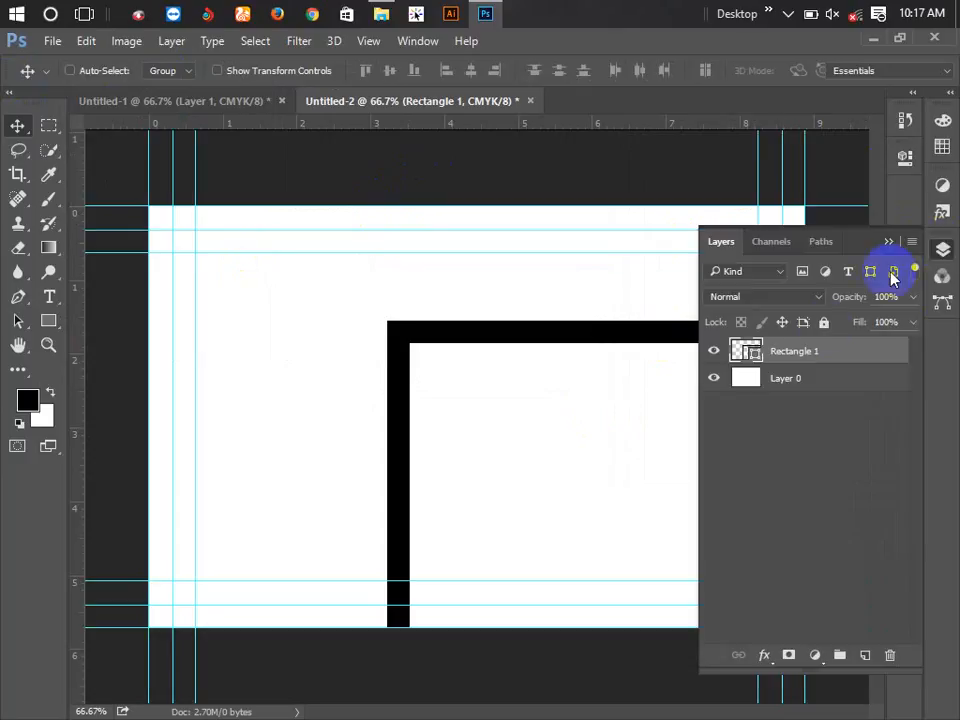
pyautogui.keyDown('ctrl'); pyautogui.click(748, 383); pyautogui.keyUp('ctrl')
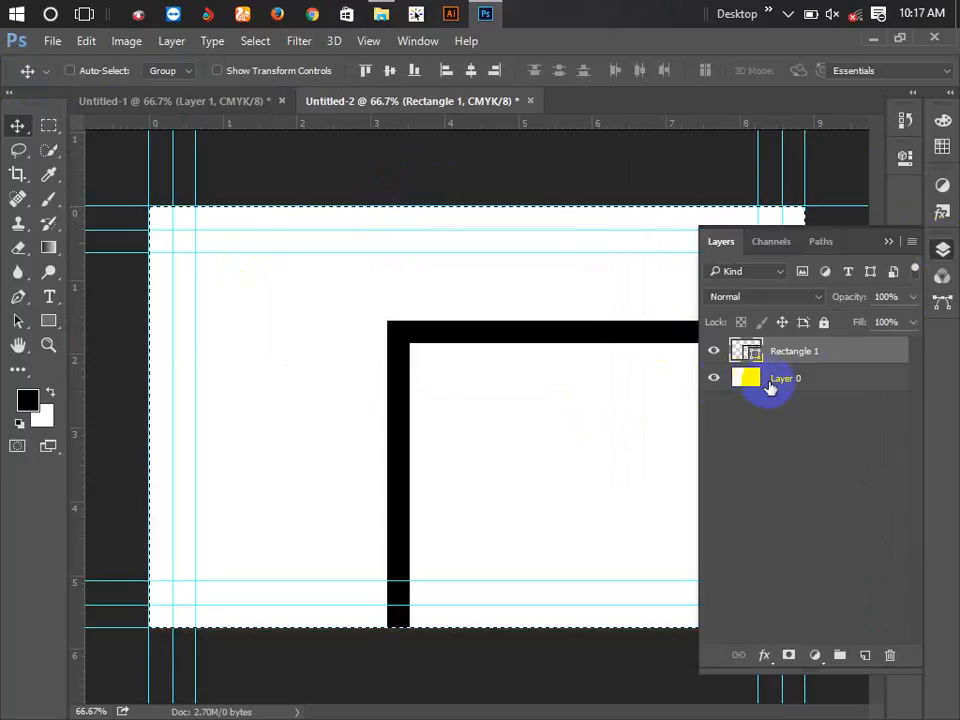
pyautogui.click(494, 70)
pyautogui.click(472, 73)
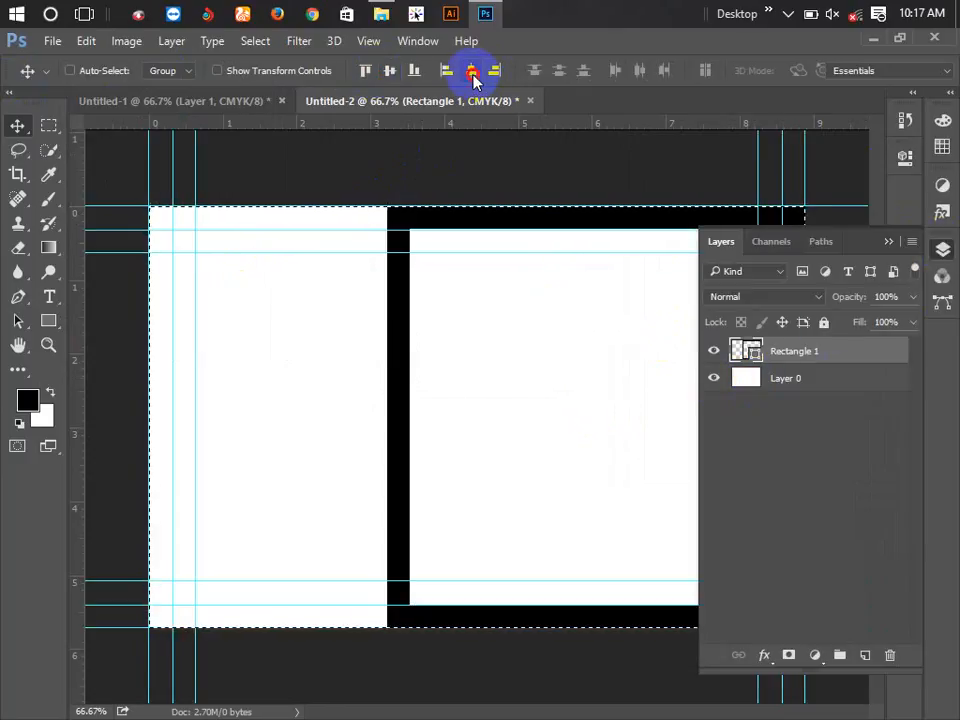
pyautogui.hotkey('ctrl', 'd')
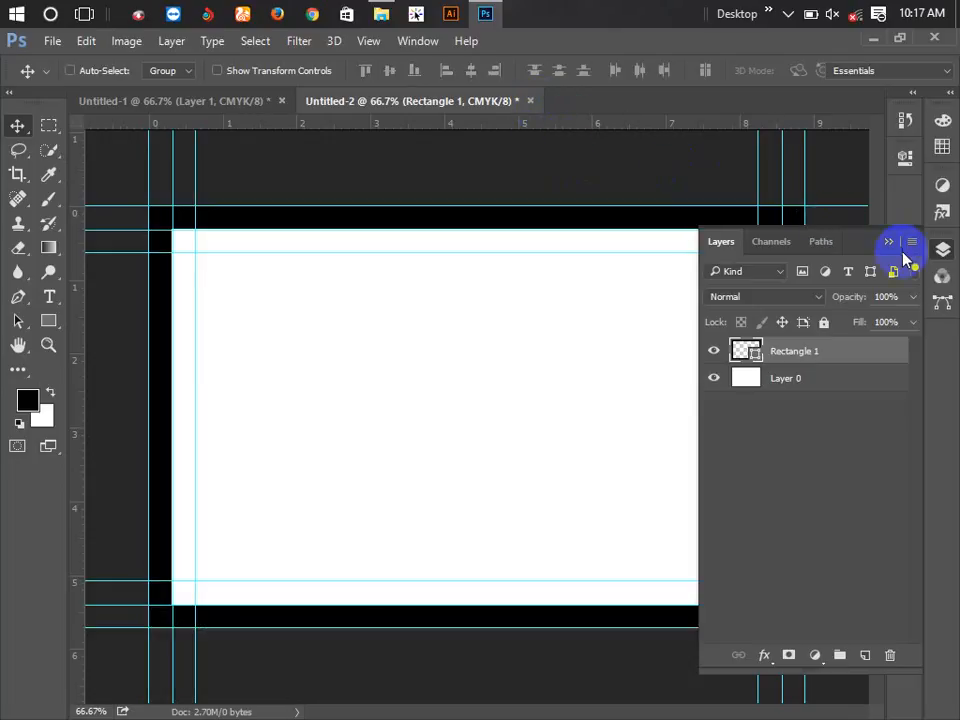
pyautogui.click(736, 232)
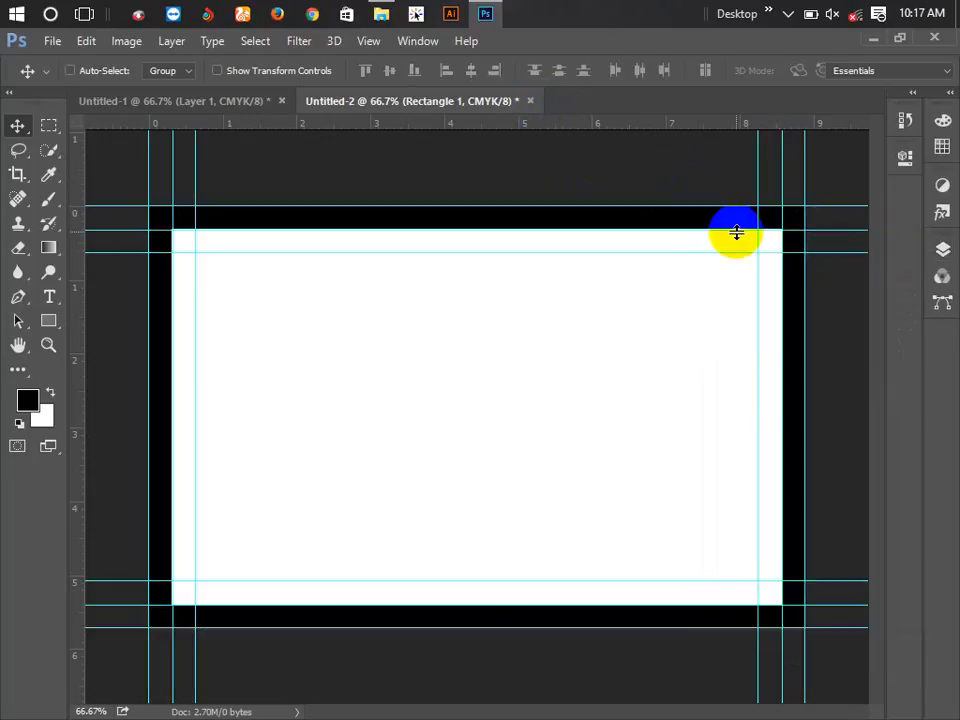
# Step: Hide the border rectangle layer, Rectangle 1
pyautogui.click(940, 250)
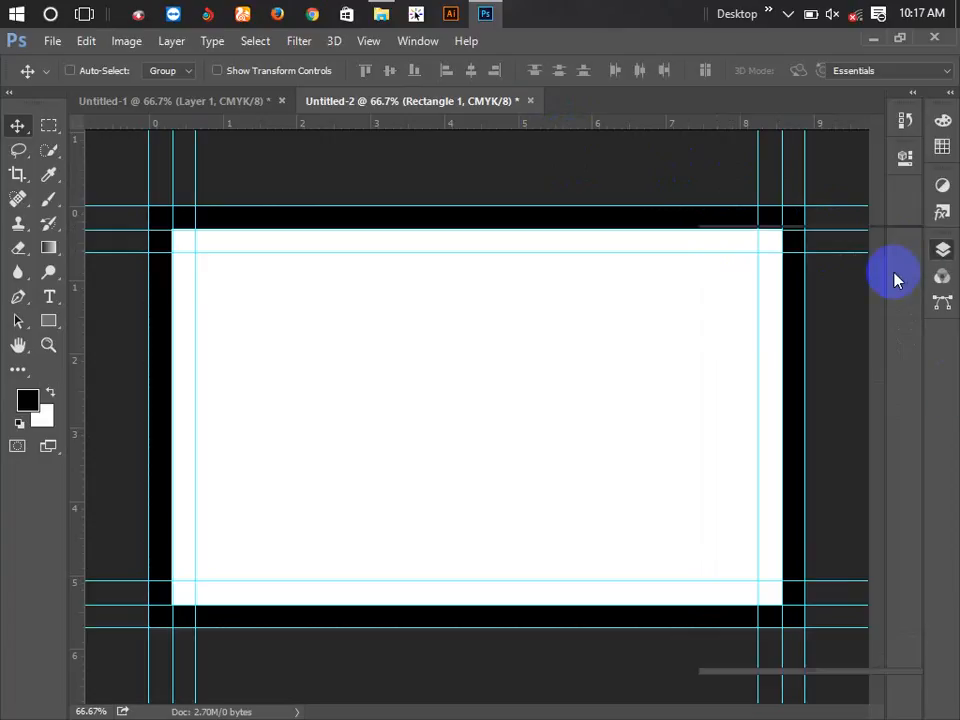
pyautogui.click(714, 351)
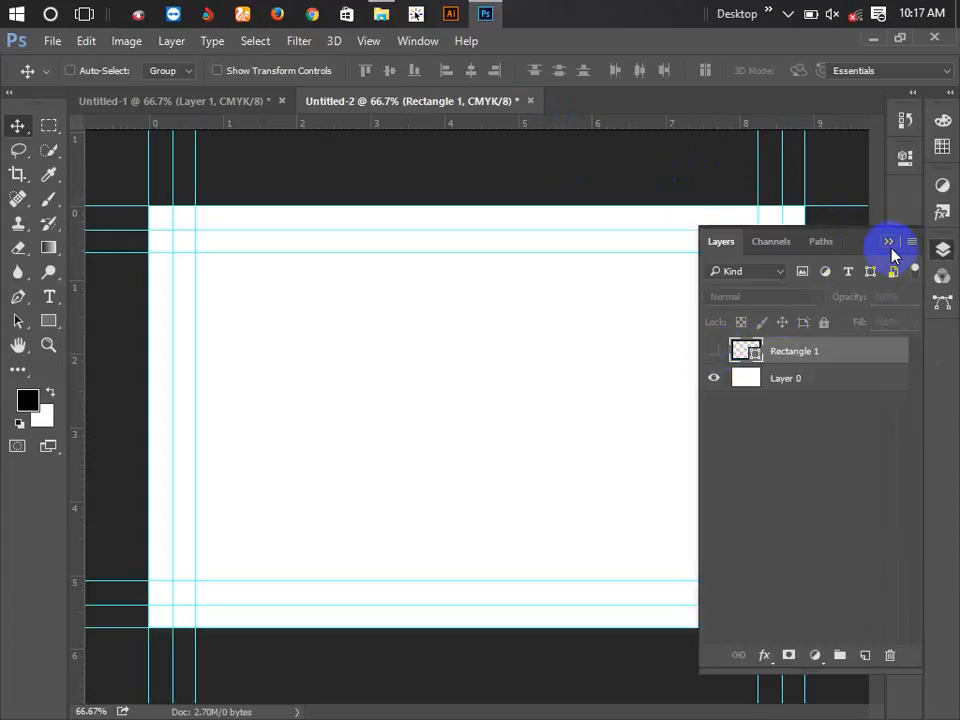
pyautogui.click(889, 243)
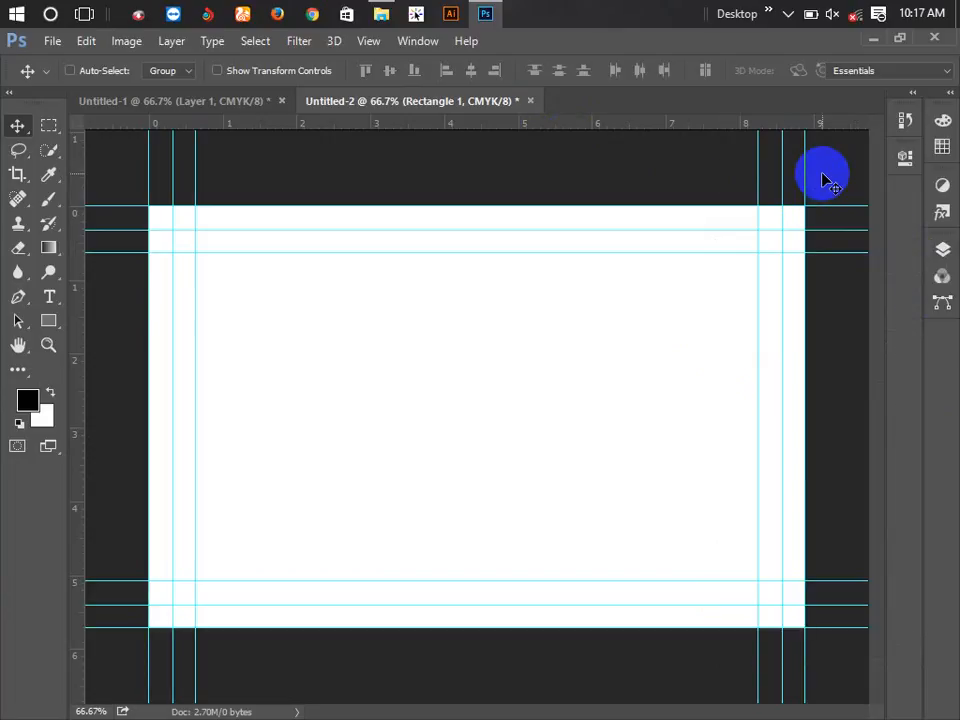
# Step: Check the reference design in Untitled-1, and draw a full-width rectangle about 143 px high along the top of the Untitled-2 canvas
pyautogui.click(190, 101)
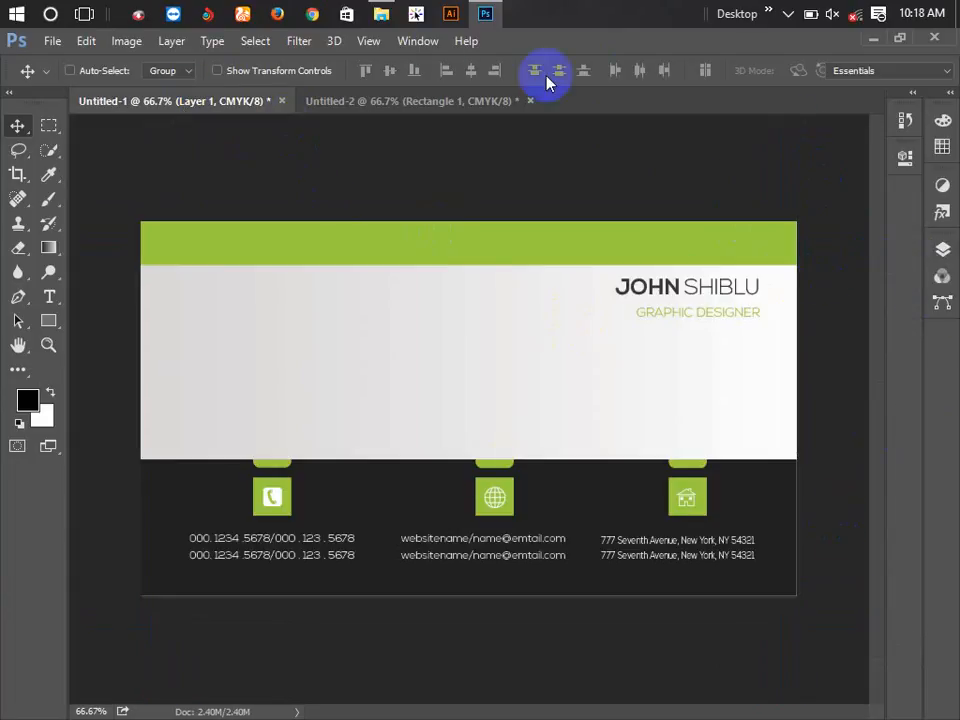
pyautogui.click(390, 103)
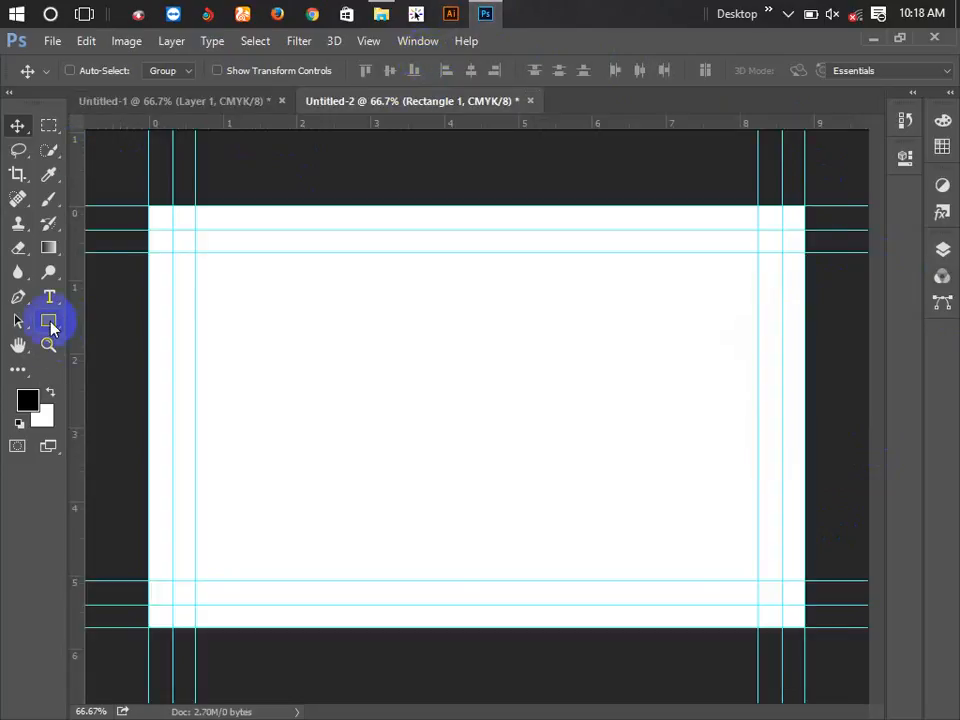
pyautogui.click(48, 322)
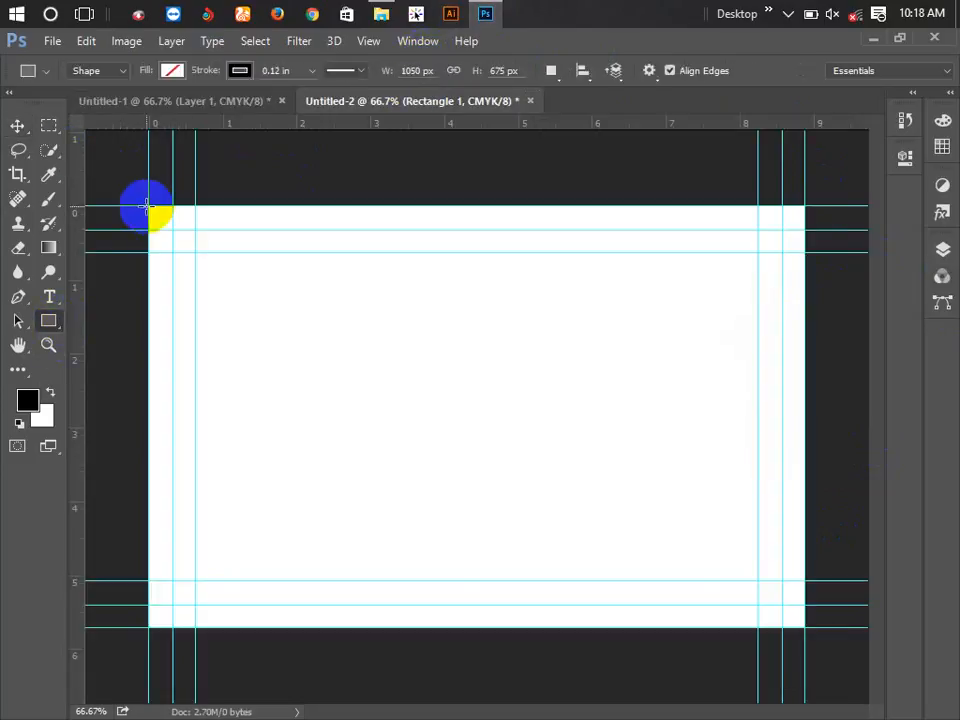
pyautogui.moveTo(147, 207); pyautogui.dragTo(806, 295)
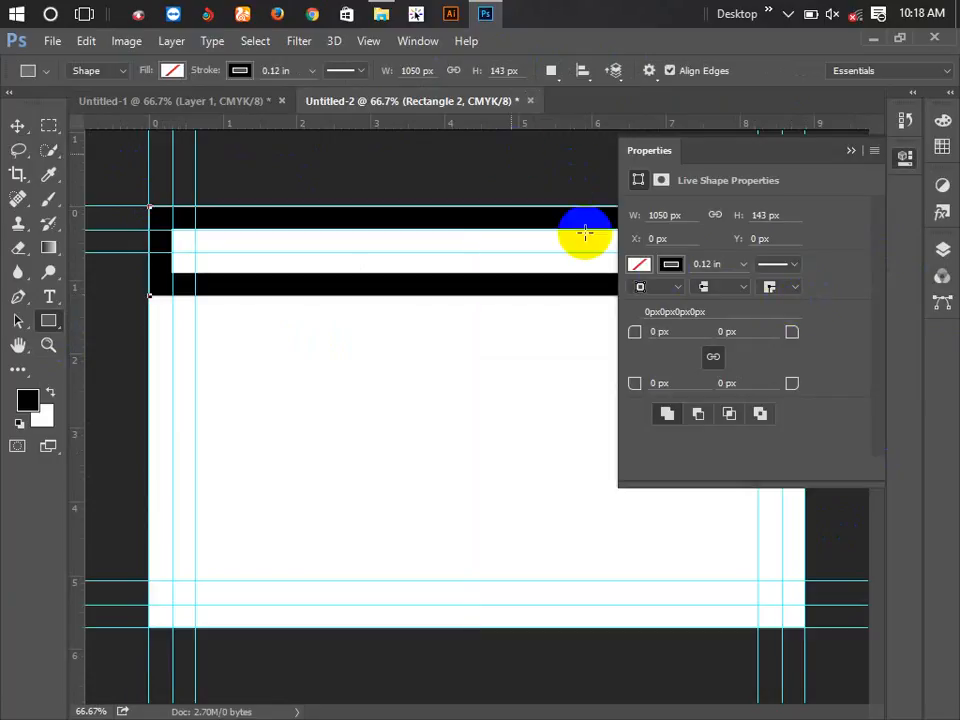
# Step: Give the top band a green fill and no stroke
pyautogui.click(172, 70)
pyautogui.click(218, 274)
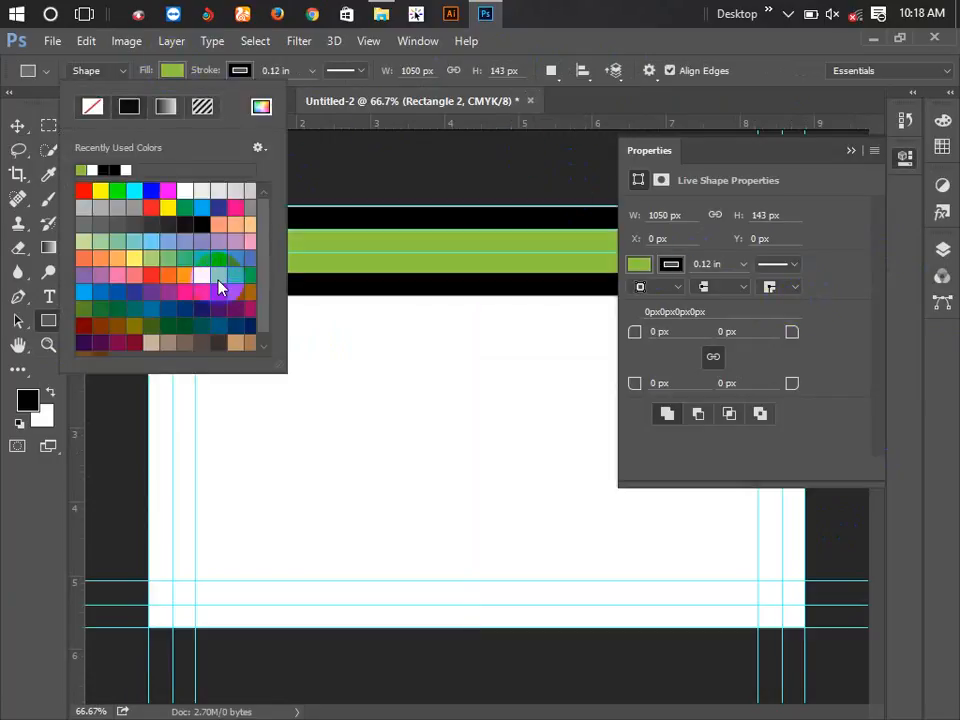
pyautogui.click(240, 70)
pyautogui.click(161, 107)
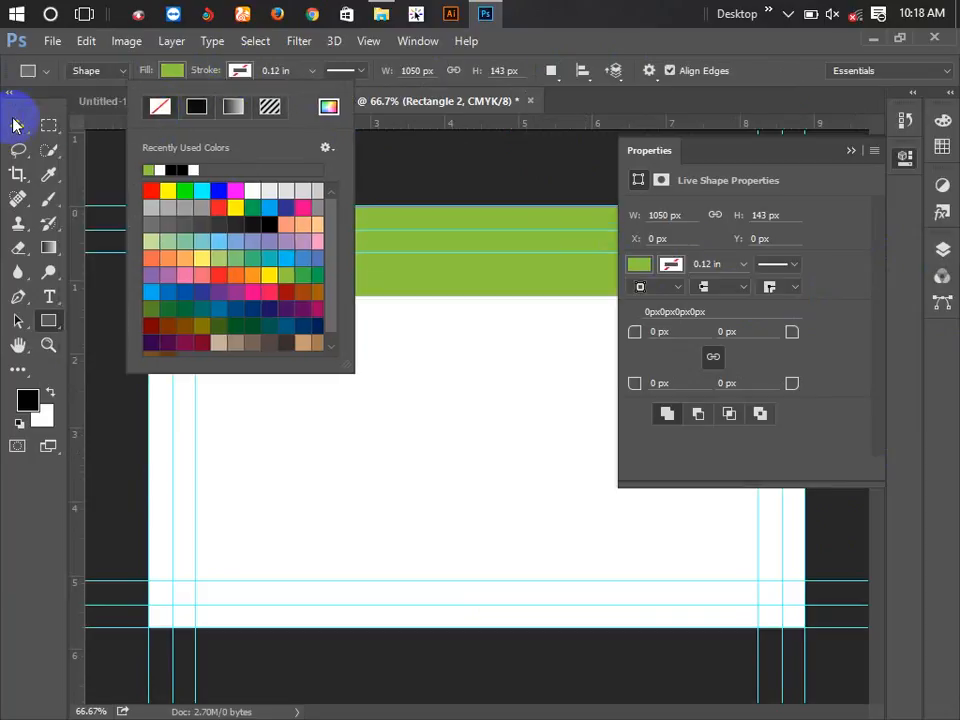
pyautogui.click(18, 125)
pyautogui.click(853, 150)
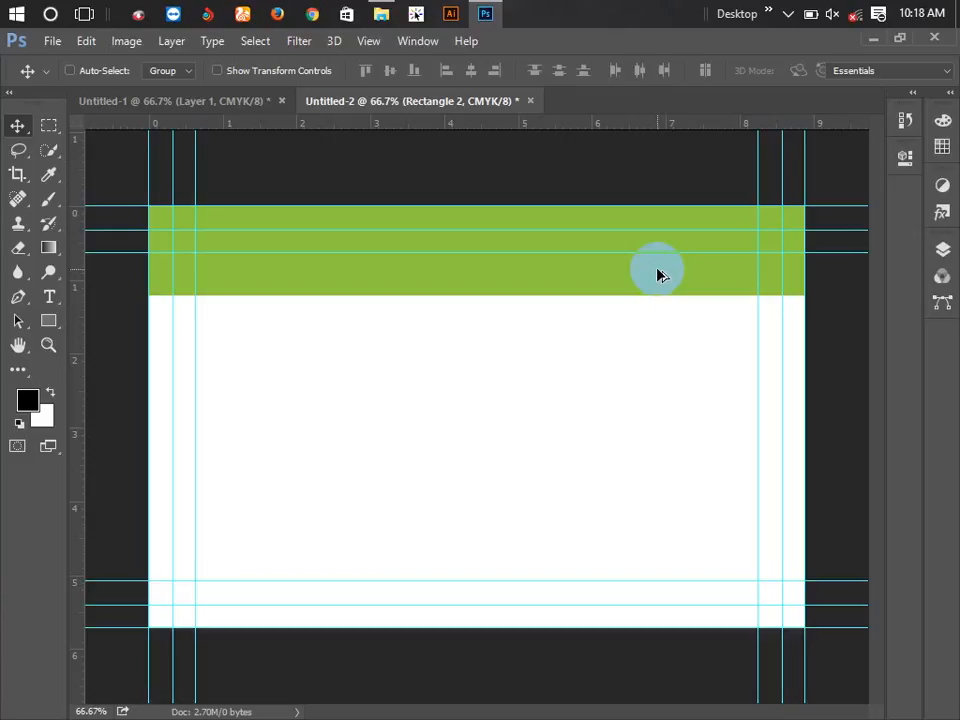
# Step: Duplicate the green band to the bottom edge of the canvas and stretch the copy upward to about 244 px high
pyautogui.moveTo(658, 274); pyautogui.dragTo(634, 607)
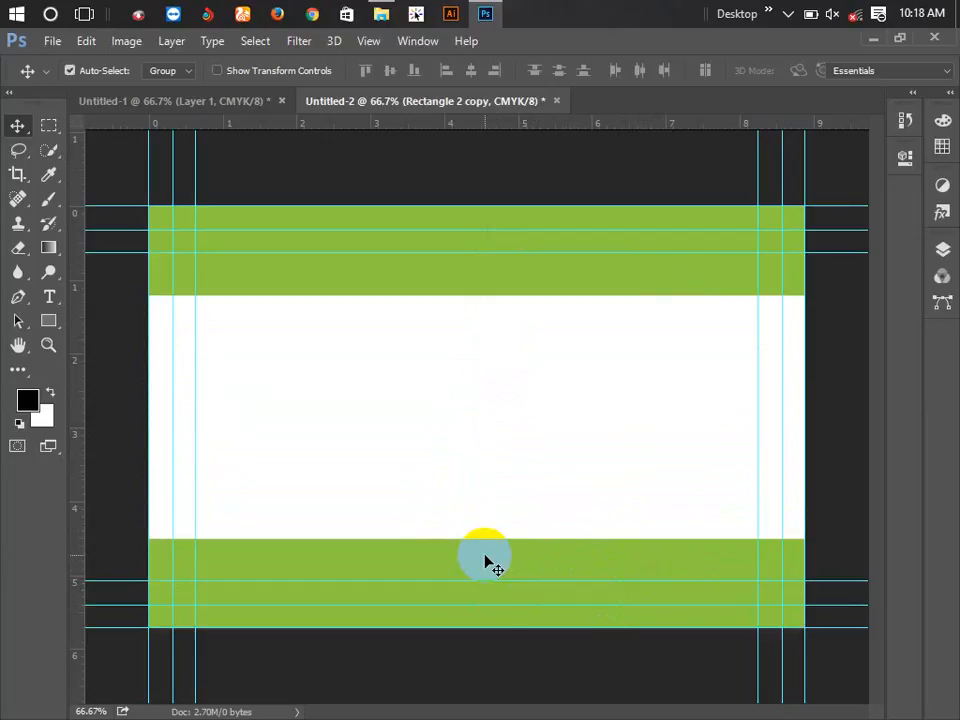
pyautogui.hotkey('ctrl', 't')
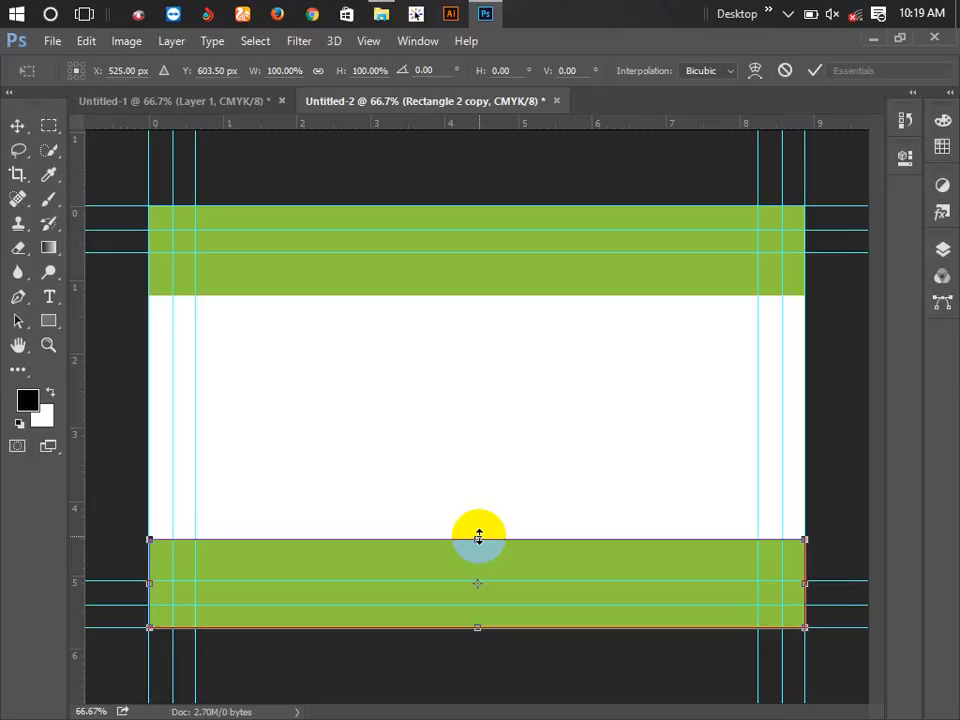
pyautogui.moveTo(477, 538); pyautogui.dragTo(493, 475)
pyautogui.press('Return')
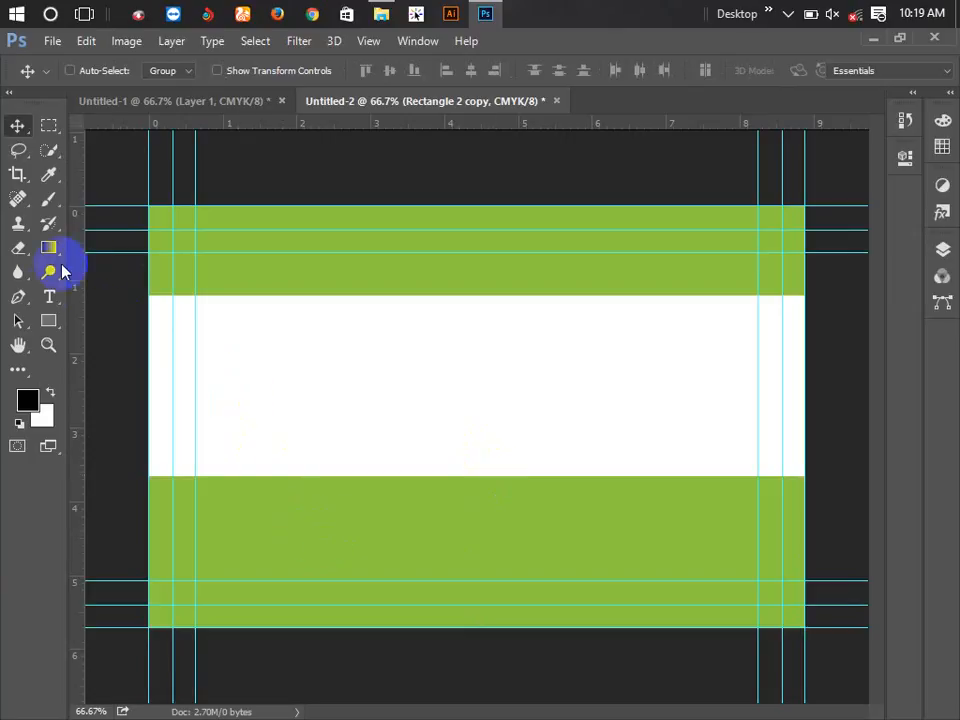
# Step: Change the bottom band's fill to near-black
pyautogui.click(49, 321)
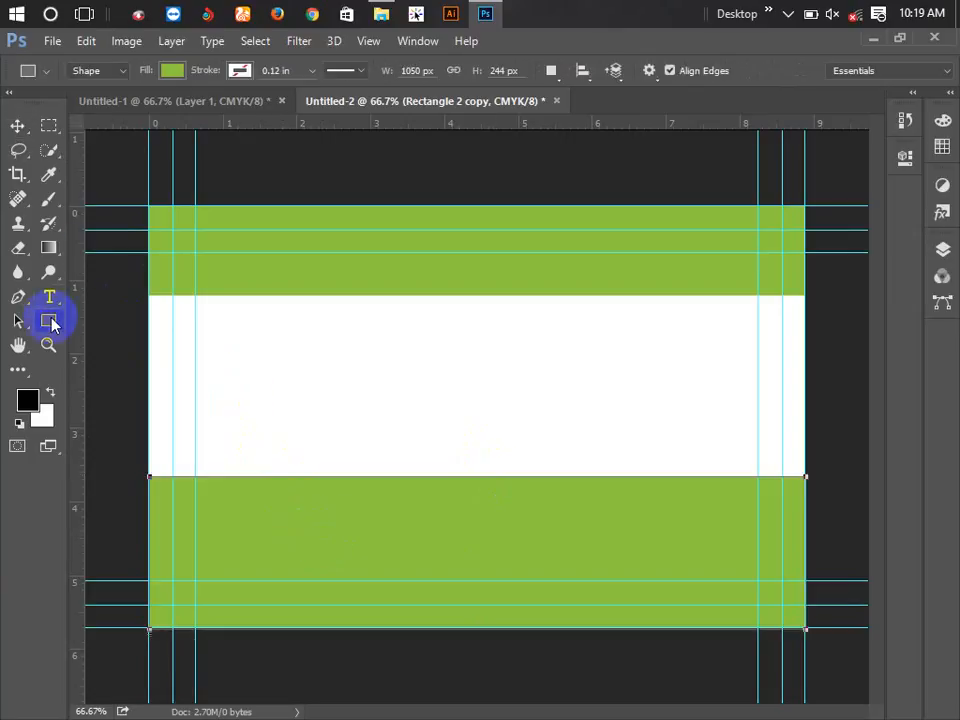
pyautogui.click(172, 72)
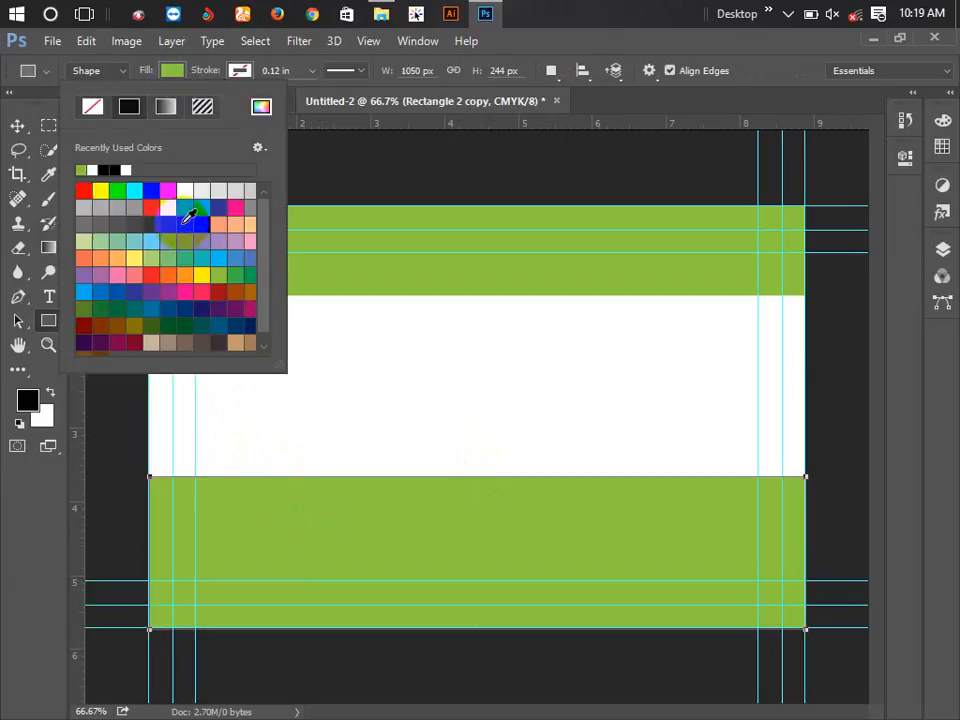
pyautogui.click(190, 232)
pyautogui.click(17, 125)
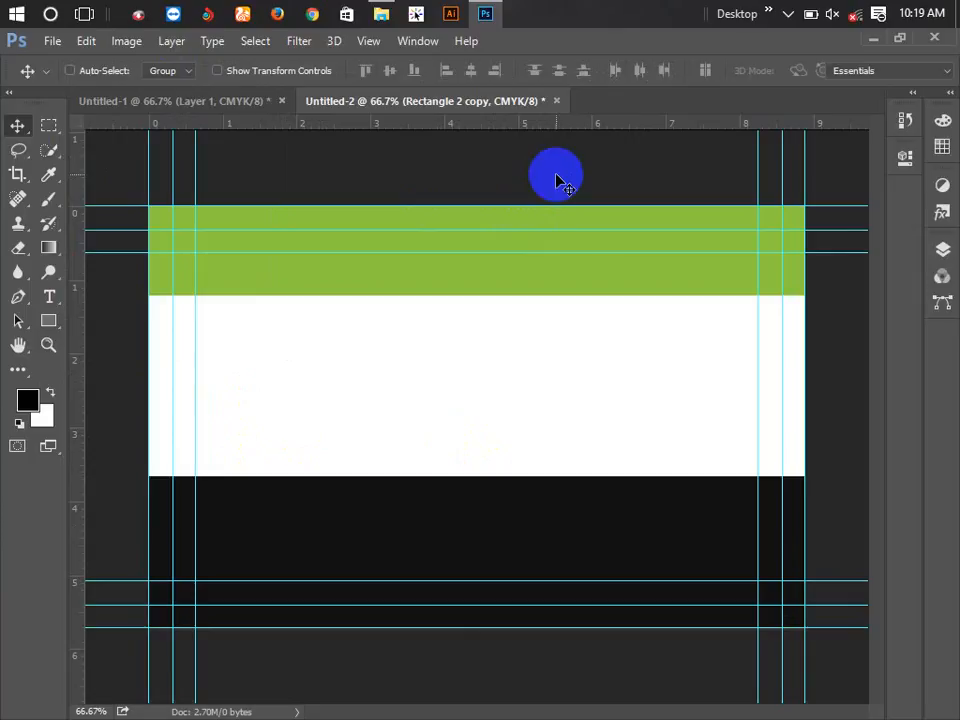
# Step: Draw a square of about 94 px in the white area and fill it with green 8dc73f sampled from the top band
pyautogui.click(48, 320)
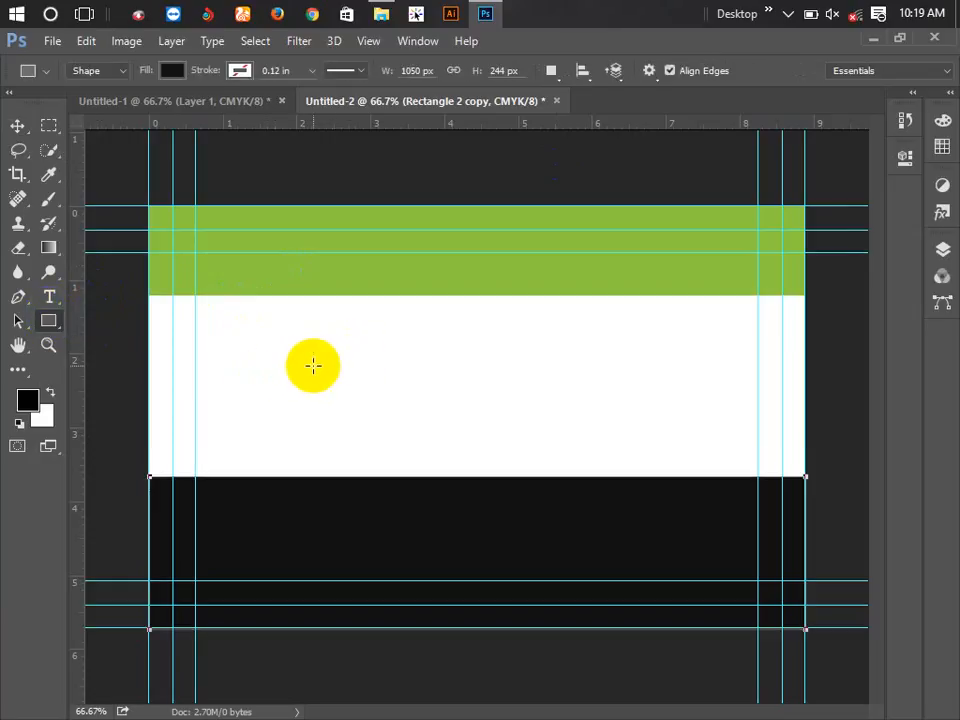
pyautogui.moveTo(285, 337); pyautogui.dragTo(335, 399)
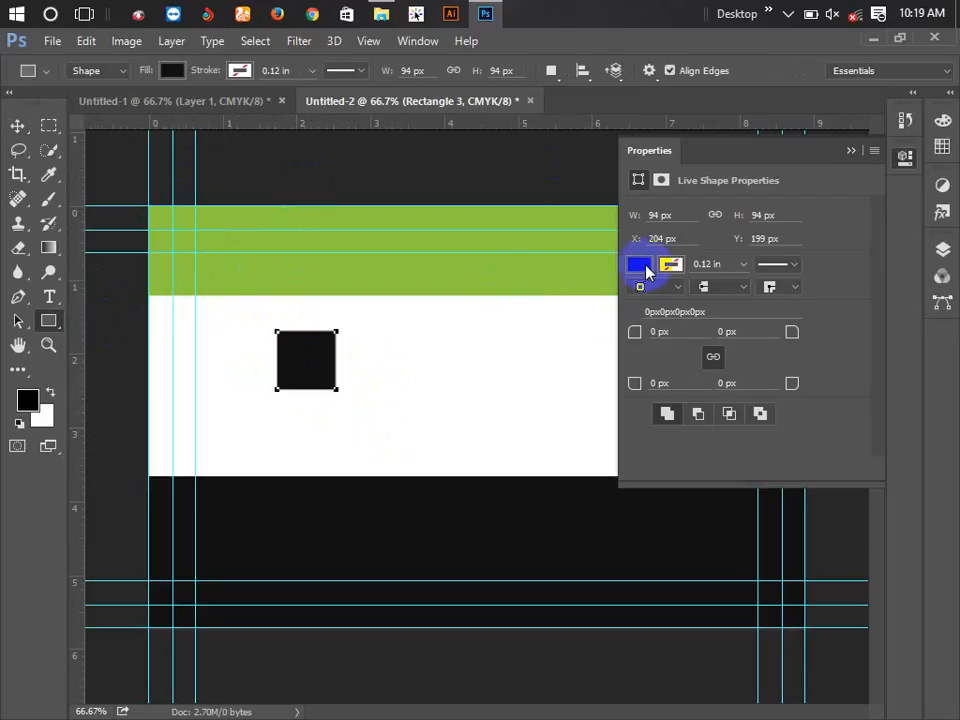
pyautogui.click(643, 268)
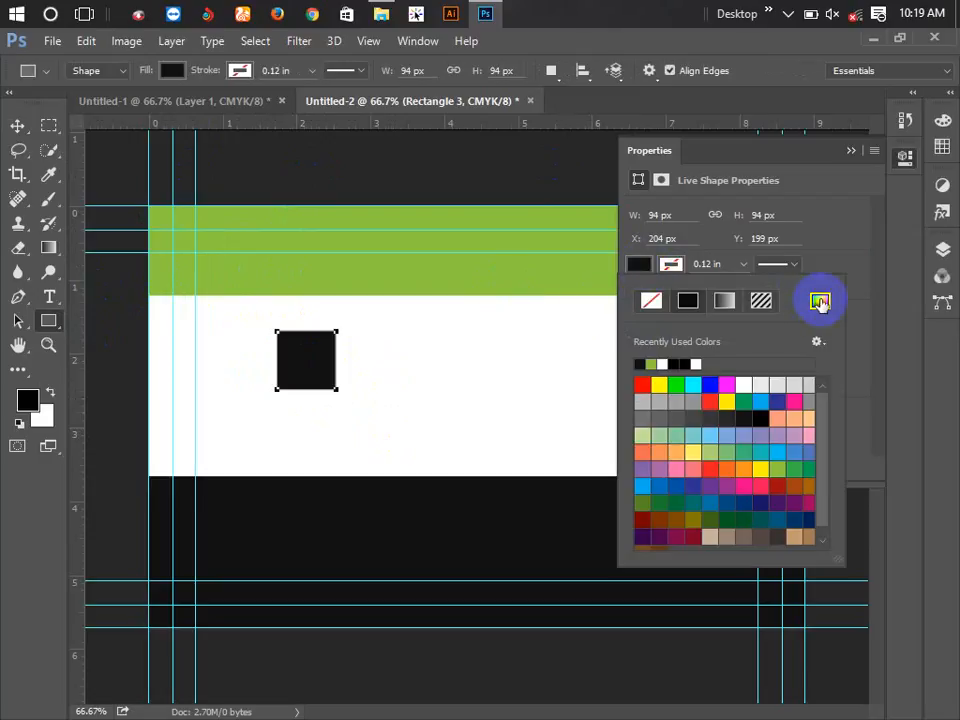
pyautogui.click(172, 71)
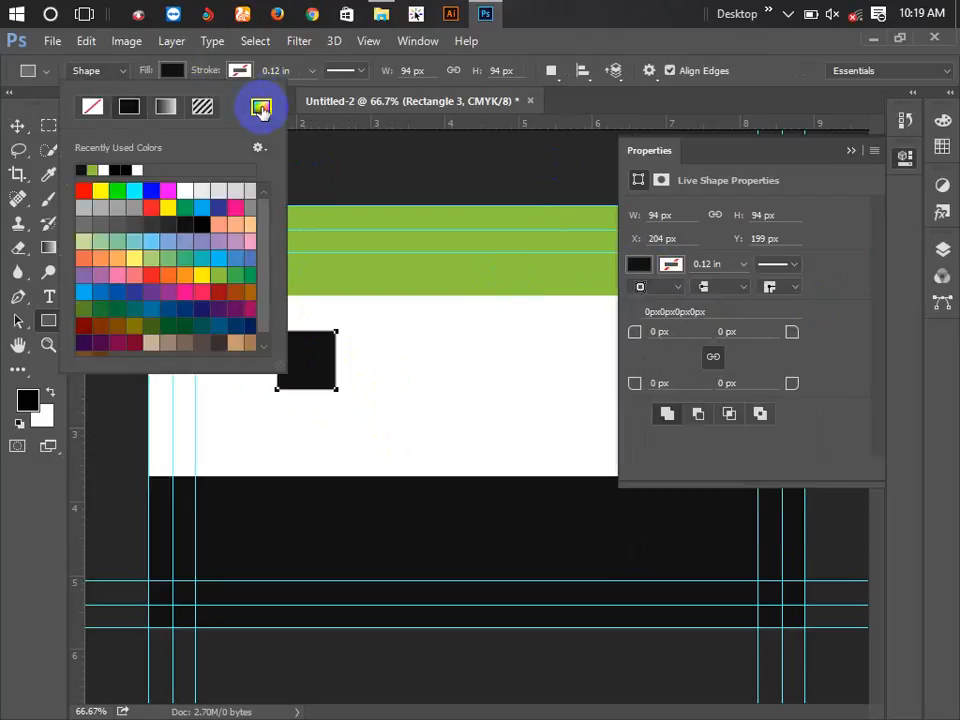
pyautogui.click(260, 108)
pyautogui.moveTo(493, 122); pyautogui.dragTo(704, 197)
pyautogui.click(437, 220)
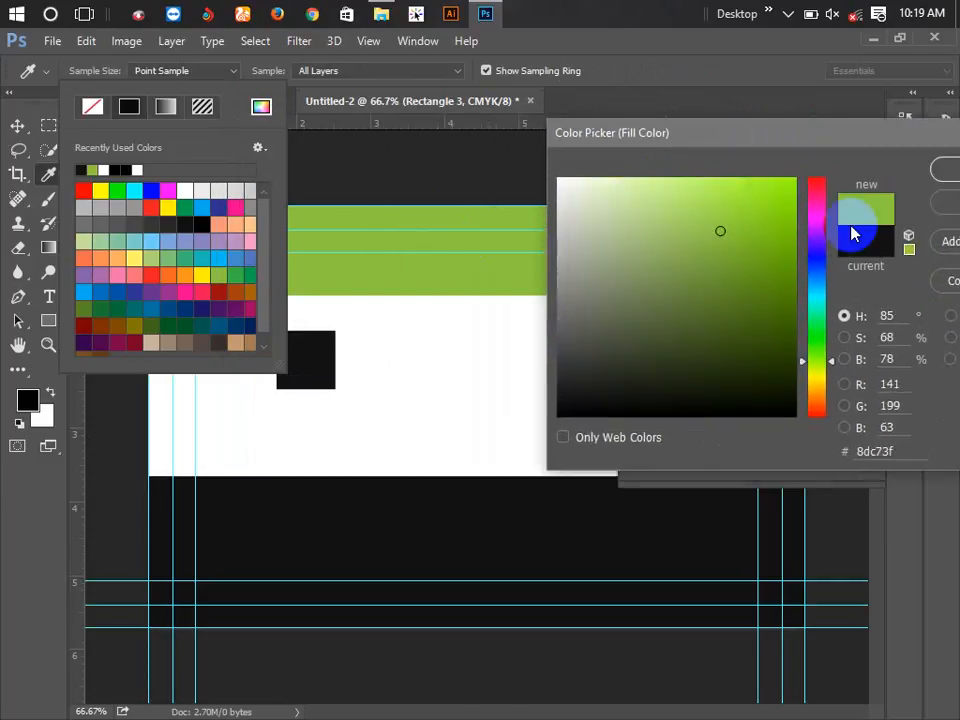
pyautogui.click(951, 185)
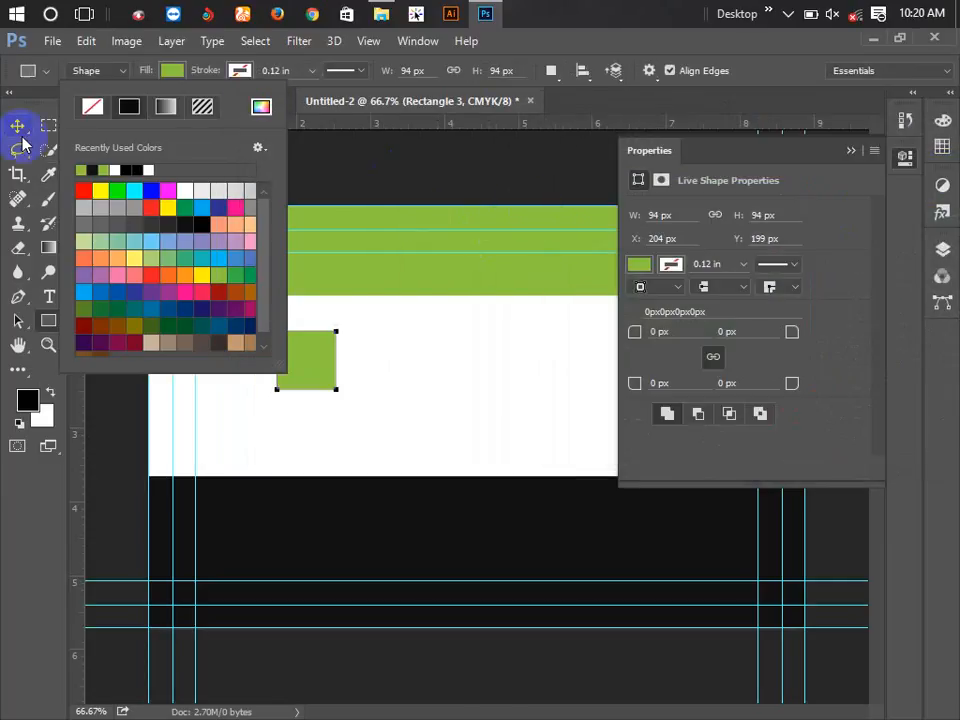
# Step: Move the green square onto the left part of the black band, at about X 136 px, Y 460 px
pyautogui.click(17, 124)
pyautogui.click(275, 342)
pyautogui.moveTo(277, 342); pyautogui.dragTo(267, 520)
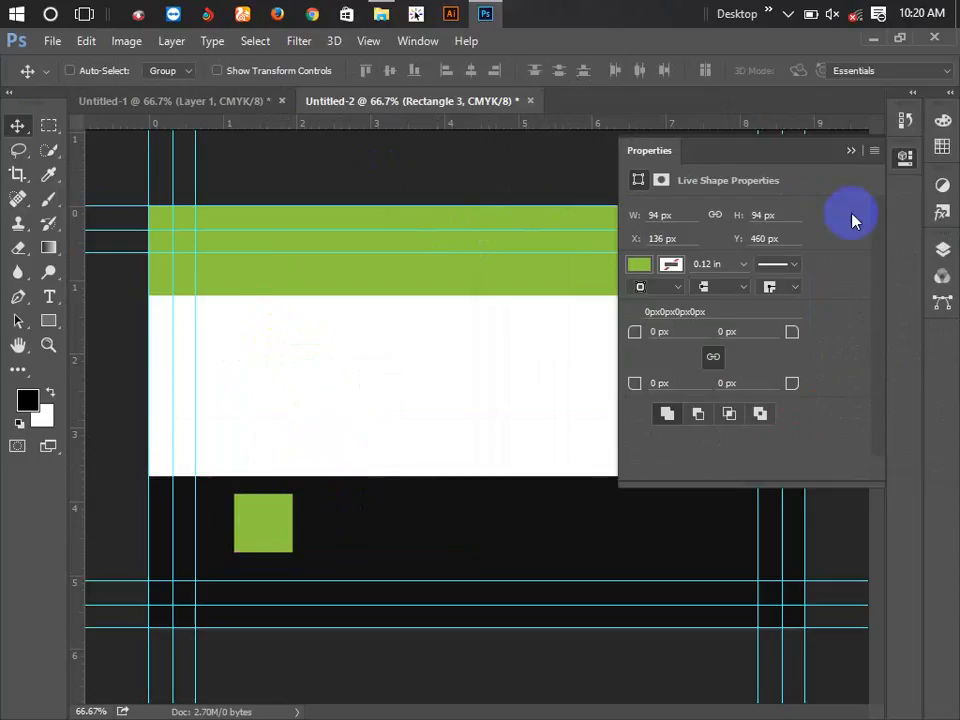
pyautogui.click(851, 150)
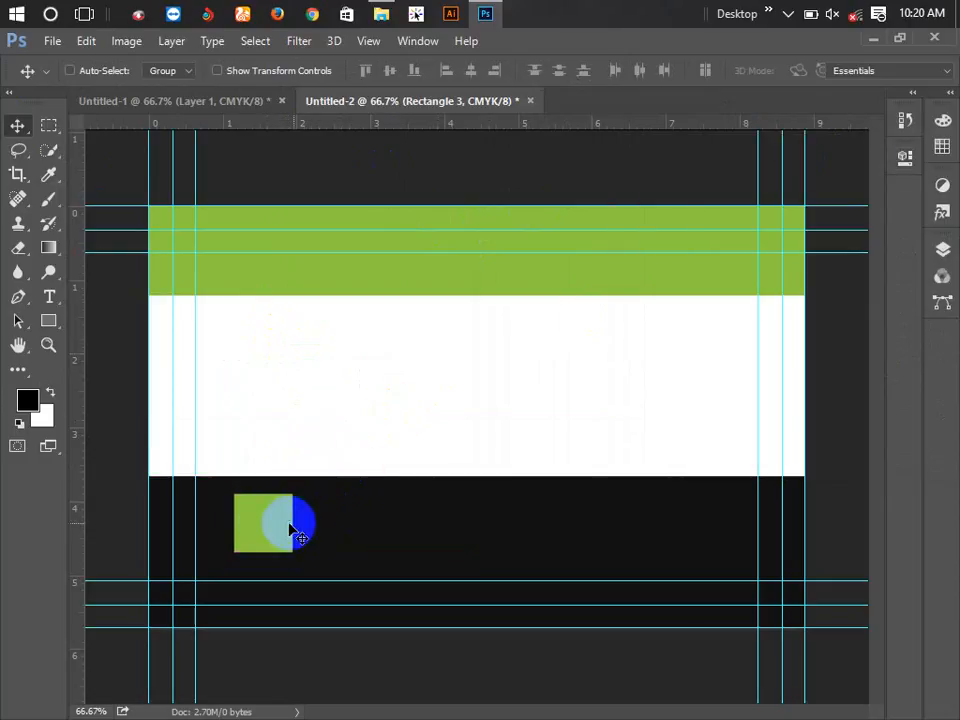
pyautogui.moveTo(265, 527); pyautogui.dragTo(666, 544)
pyautogui.hotkey('ctrl', 'z')
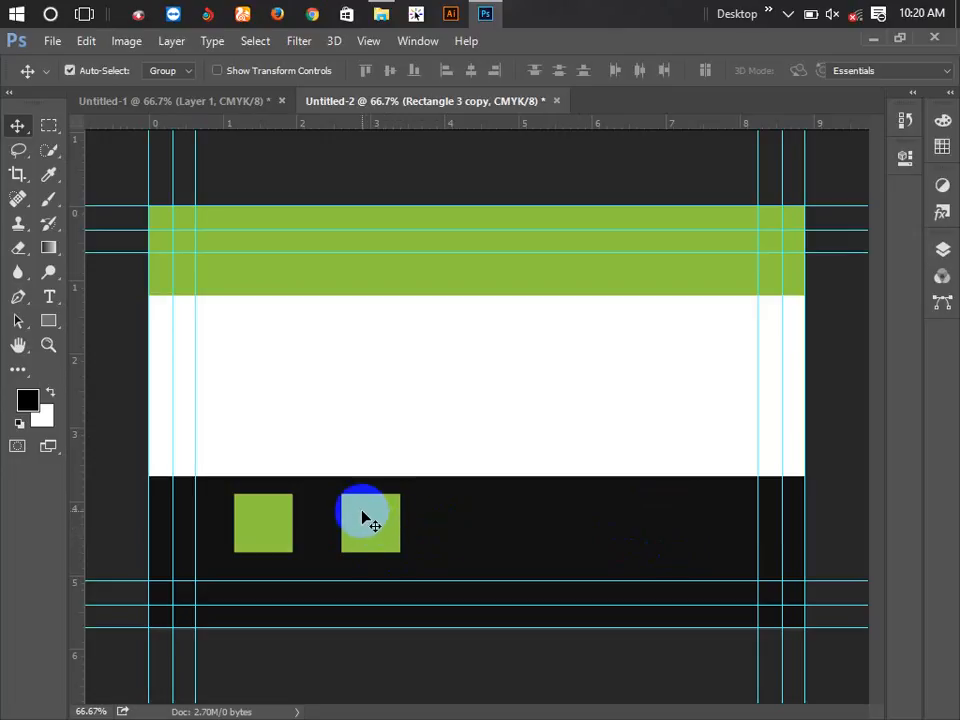
pyautogui.hotkey('ctrl', 'z')
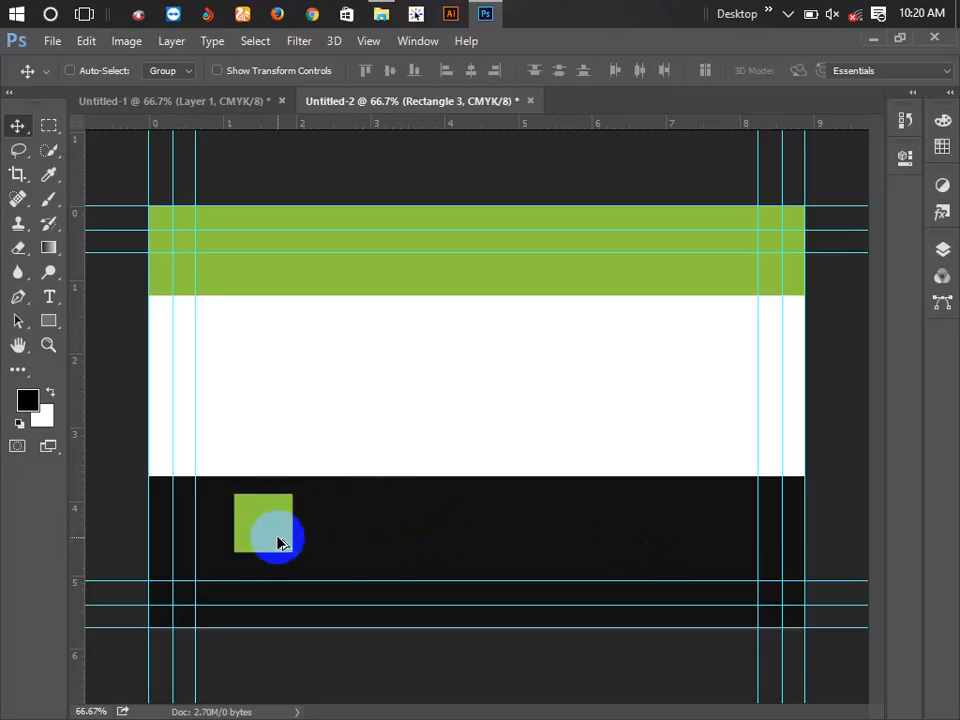
# Step: Duplicate the green square twice across the black band, spacing the three squares evenly in a row with 1.70 cm gaps
pyautogui.moveTo(268, 525); pyautogui.dragTo(452, 521)
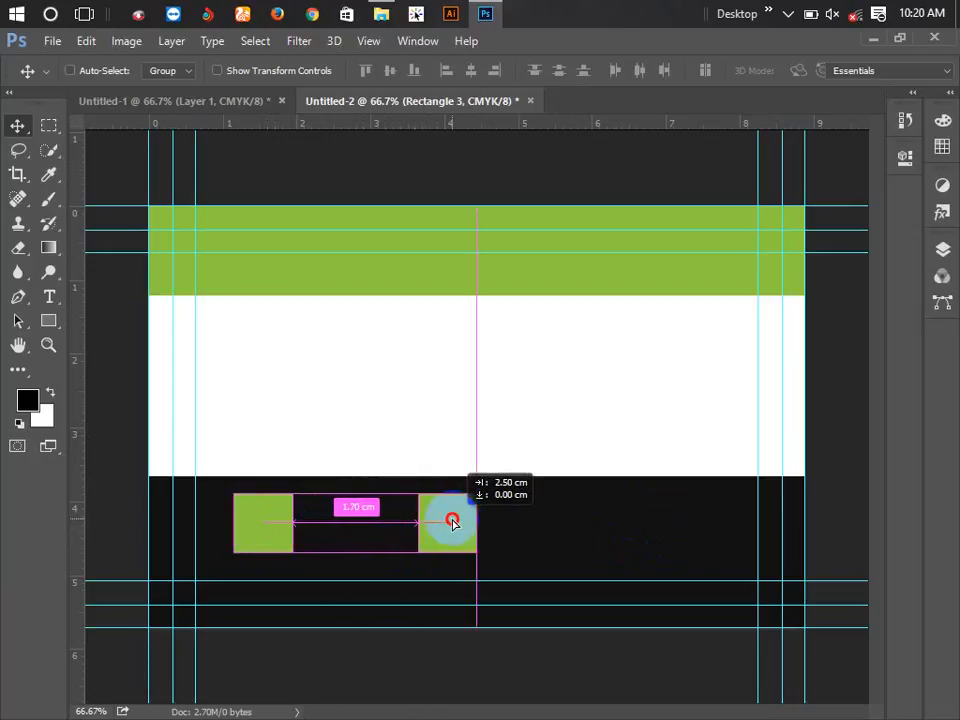
pyautogui.moveTo(452, 521); pyautogui.dragTo(640, 525)
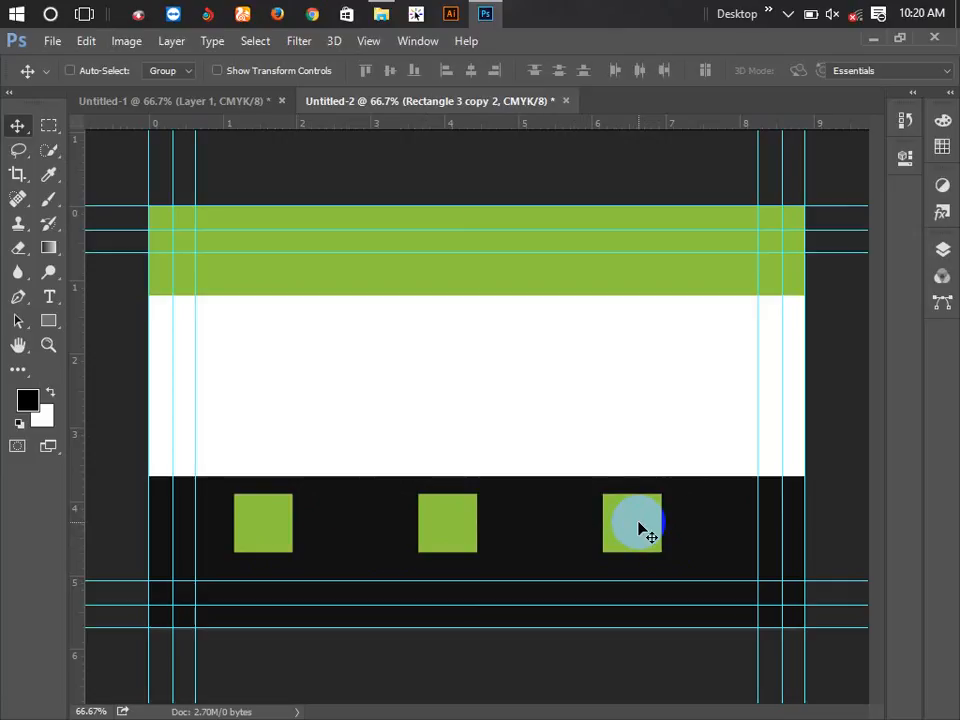
# Step: Select the three green square layers, Rectangle 3 and its two copies, and group them
pyautogui.click(944, 252)
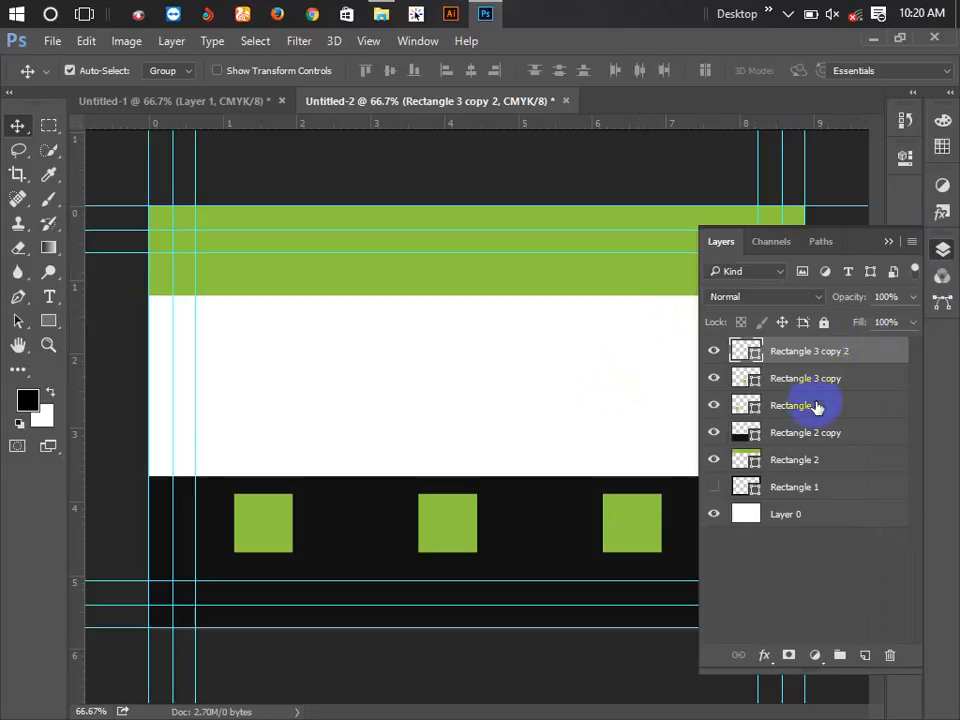
pyautogui.keyDown('ctrl'); pyautogui.click(816, 406); pyautogui.keyUp('ctrl')
pyautogui.click(856, 351)
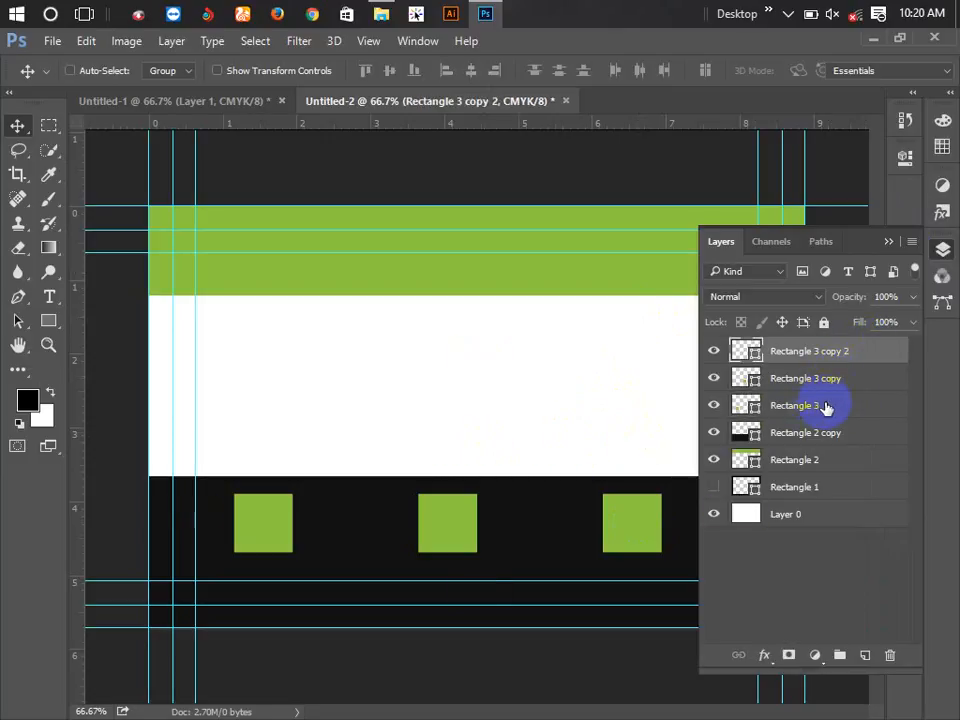
pyautogui.press('ctrl')
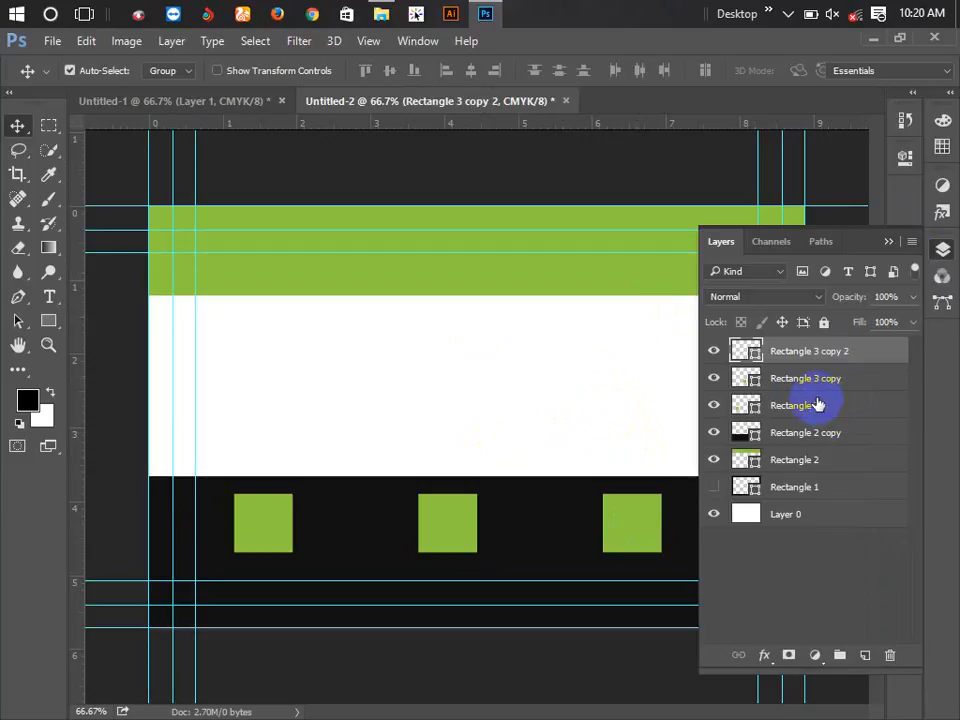
pyautogui.keyDown('shift'); pyautogui.click(812, 407); pyautogui.keyUp('shift')
pyautogui.click(848, 436)
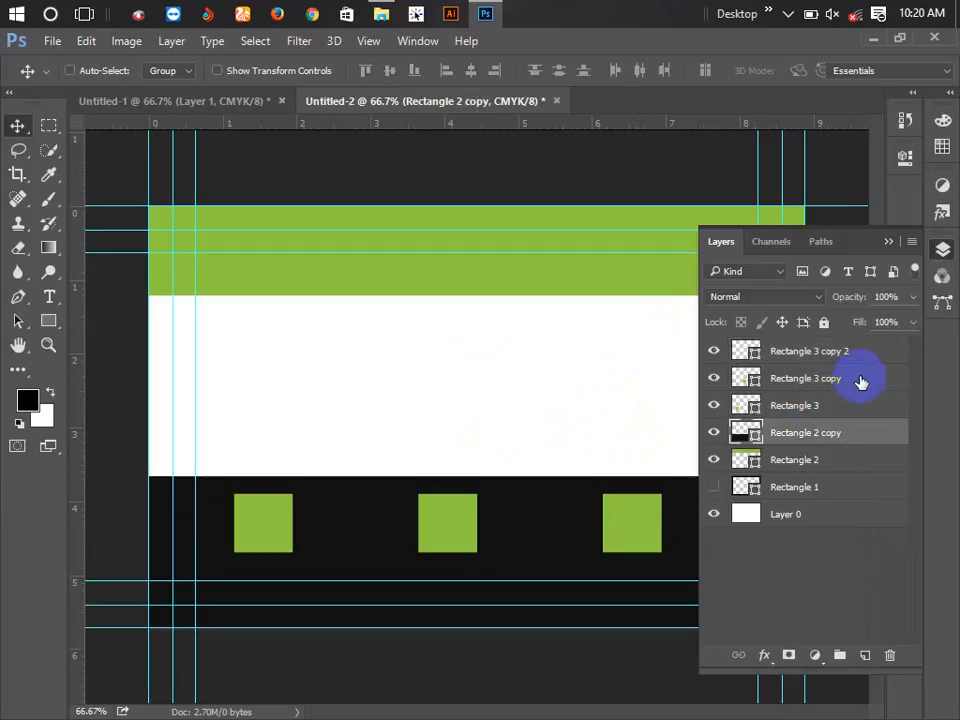
pyautogui.click(866, 358)
pyautogui.keyDown('shift'); pyautogui.click(840, 405); pyautogui.keyUp('shift')
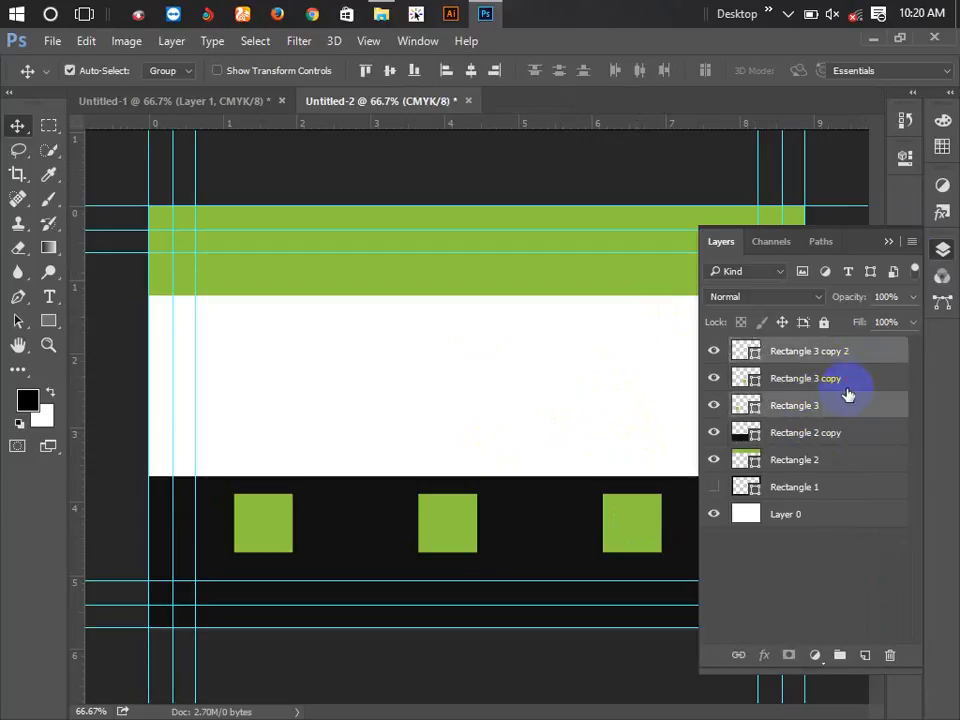
pyautogui.click(872, 439)
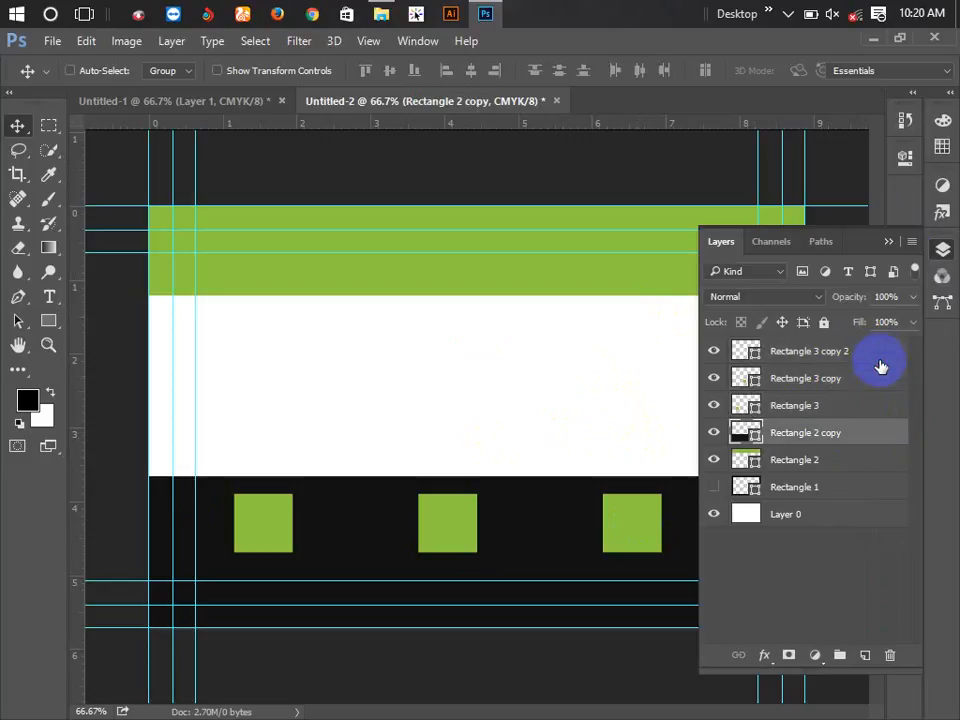
pyautogui.click(880, 358)
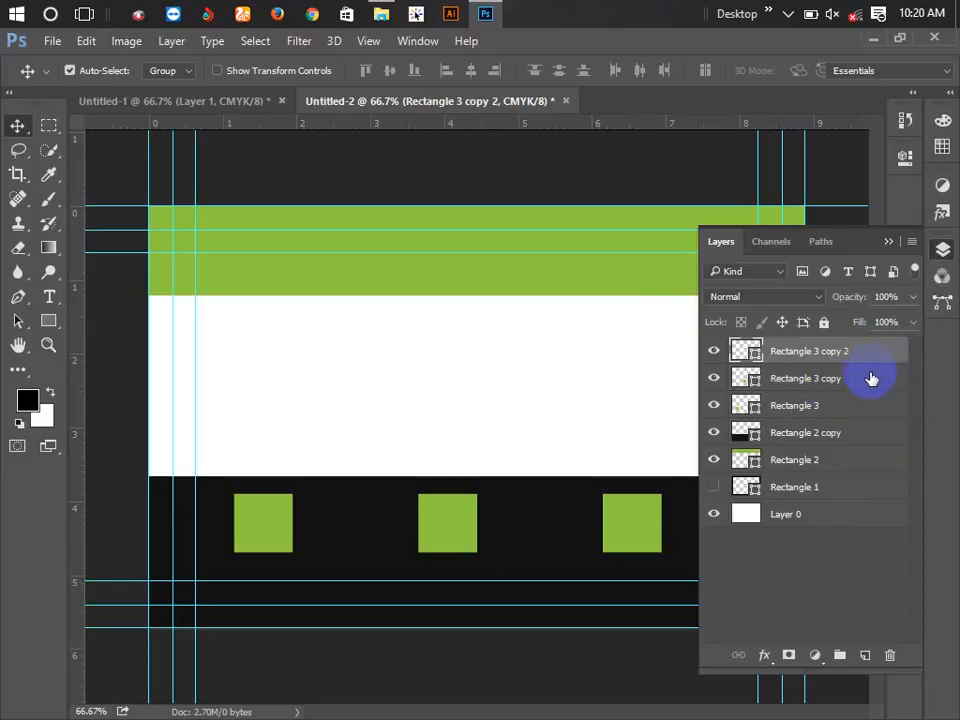
pyautogui.keyDown('shift'); pyautogui.click(823, 404); pyautogui.keyUp('shift')
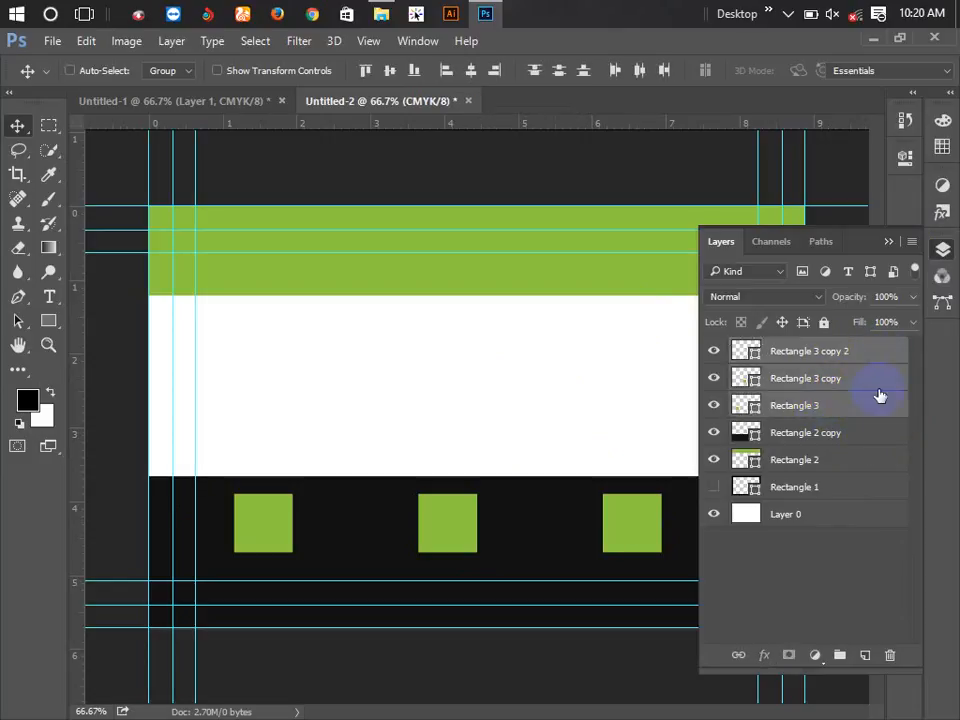
pyautogui.hotkey('ctrl', 'g')
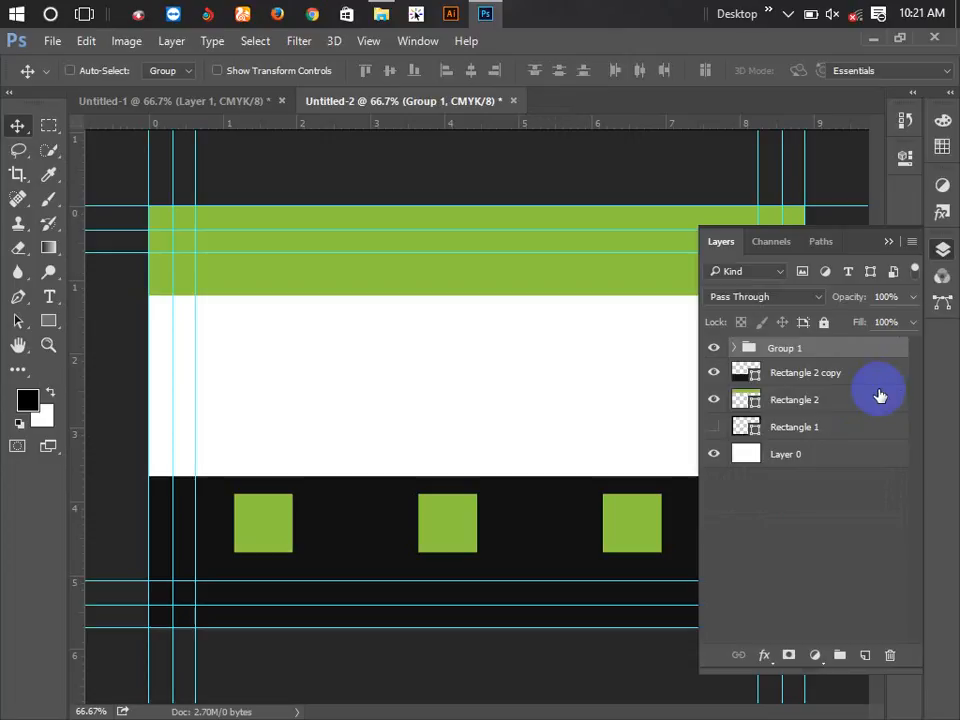
# Step: Rename the new group of squares as icon
pyautogui.doubleClick(787, 350)
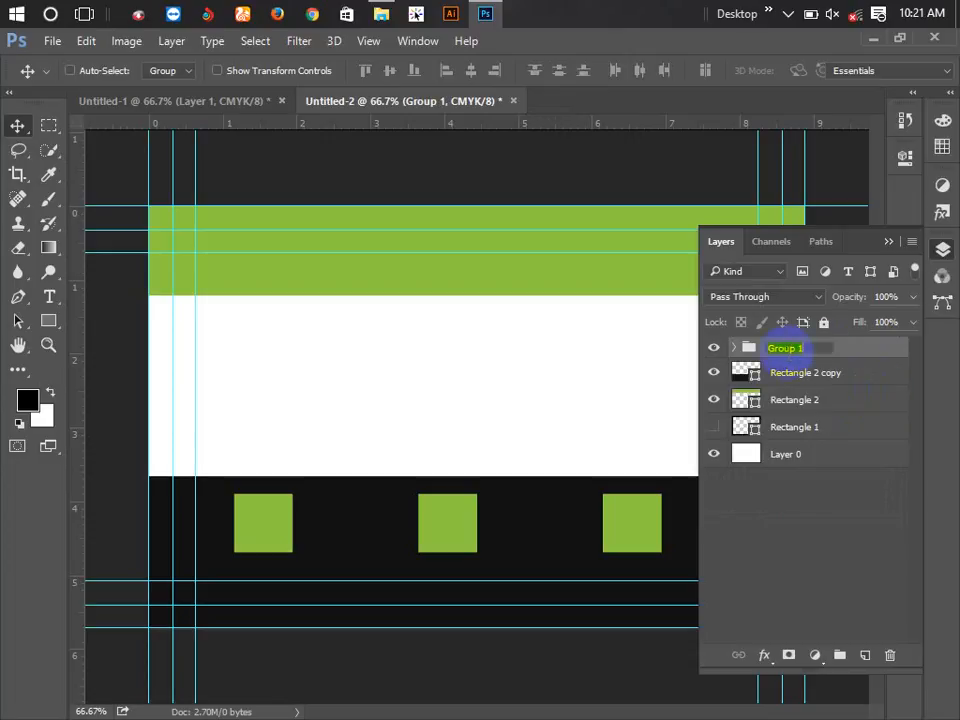
pyautogui.write('icon')
pyautogui.press('Return')
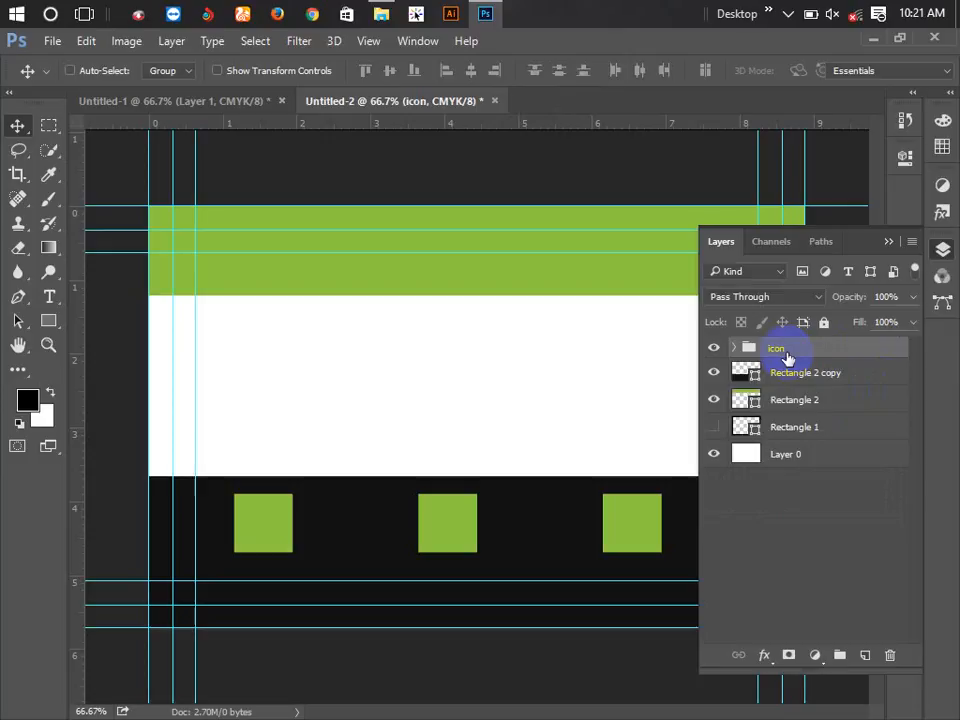
pyautogui.click(888, 242)
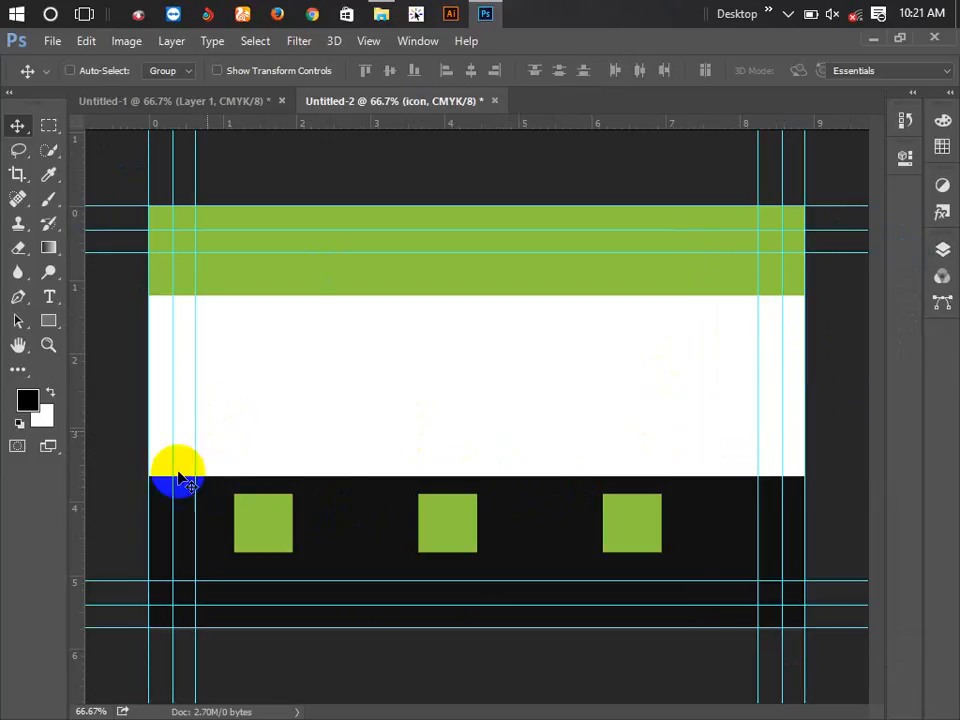
# Step: Marquee the full black band, about 8.89 by 2.06 cm, and centre the icon group in it horizontally and vertically, clearing the selection
pyautogui.click(49, 125)
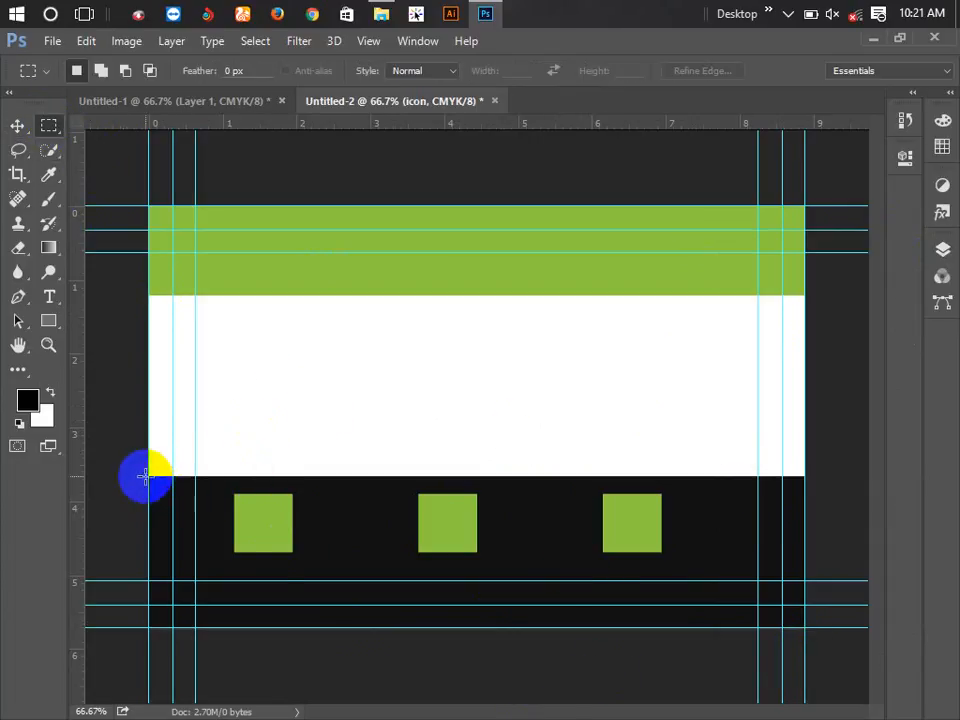
pyautogui.moveTo(144, 474); pyautogui.dragTo(803, 634)
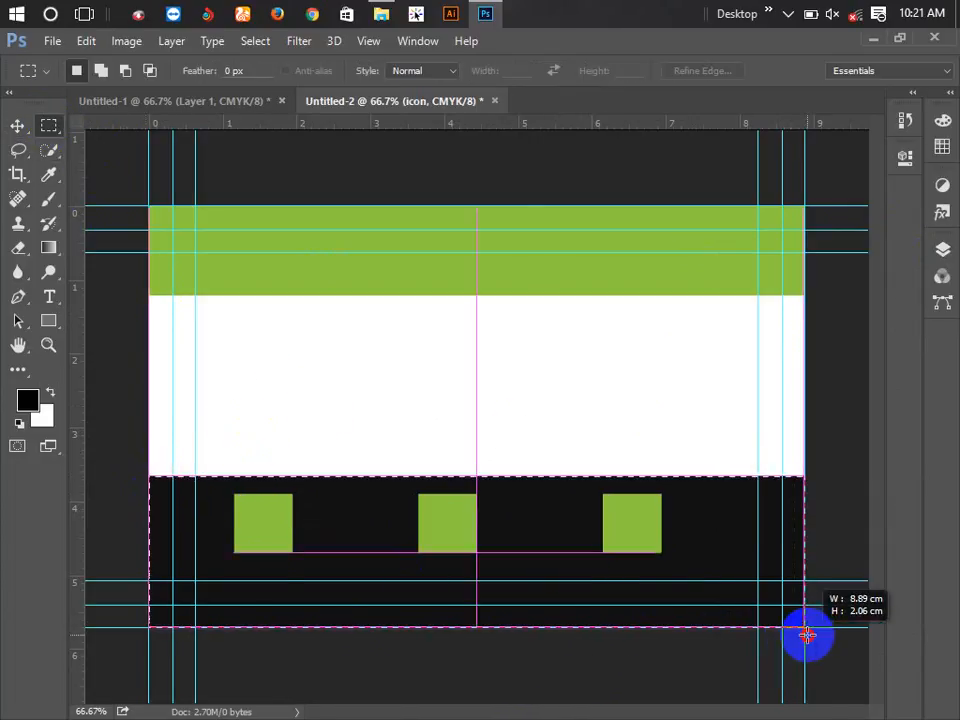
pyautogui.click(941, 250)
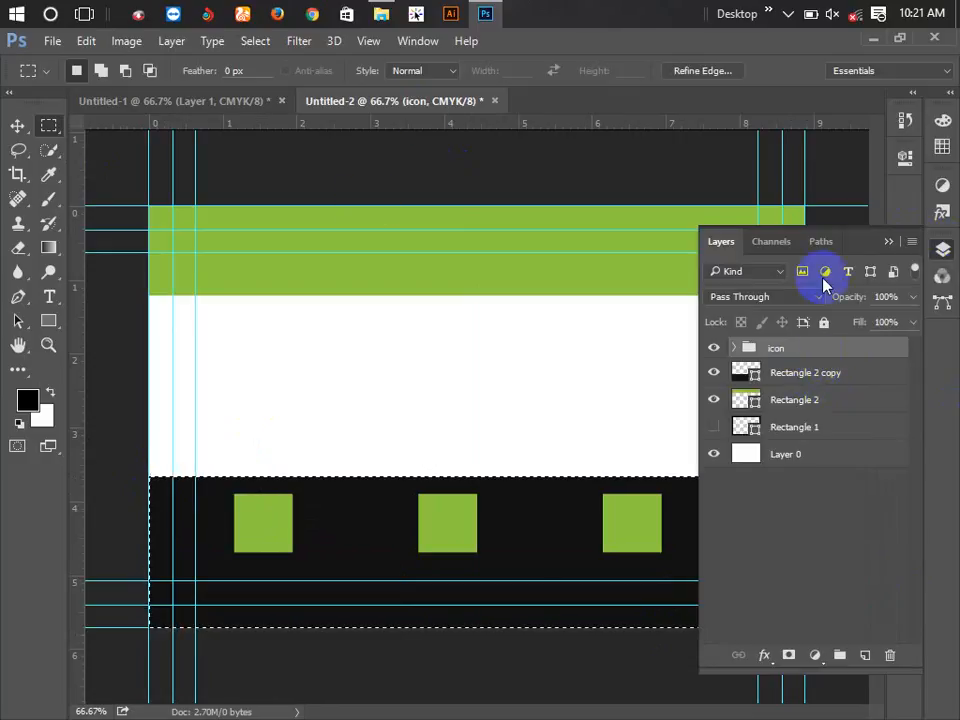
pyautogui.click(886, 243)
pyautogui.click(15, 125)
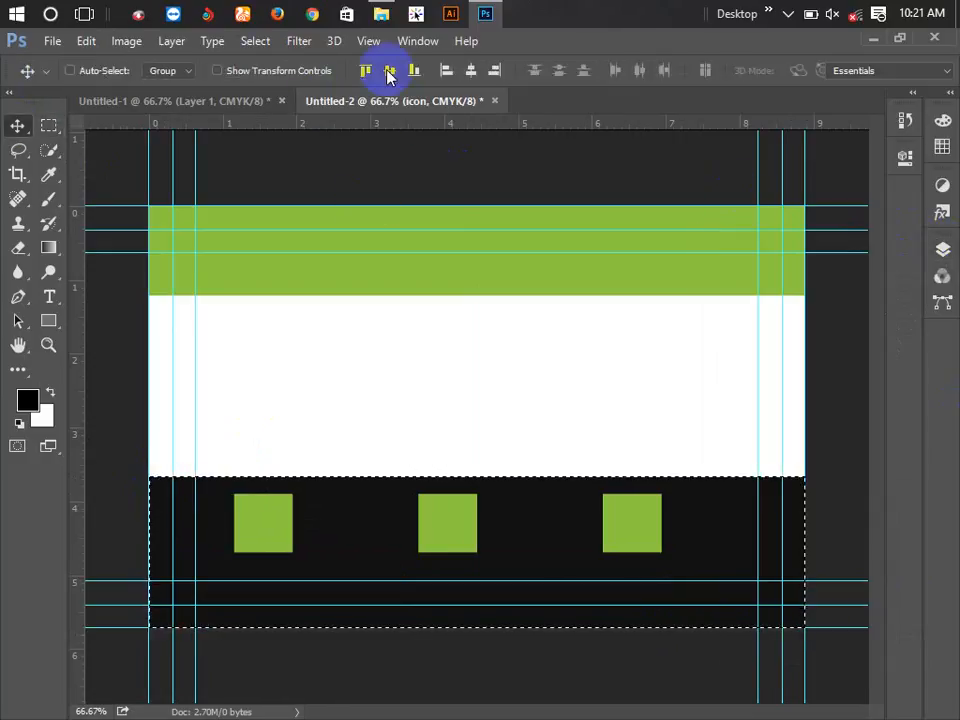
pyautogui.click(470, 72)
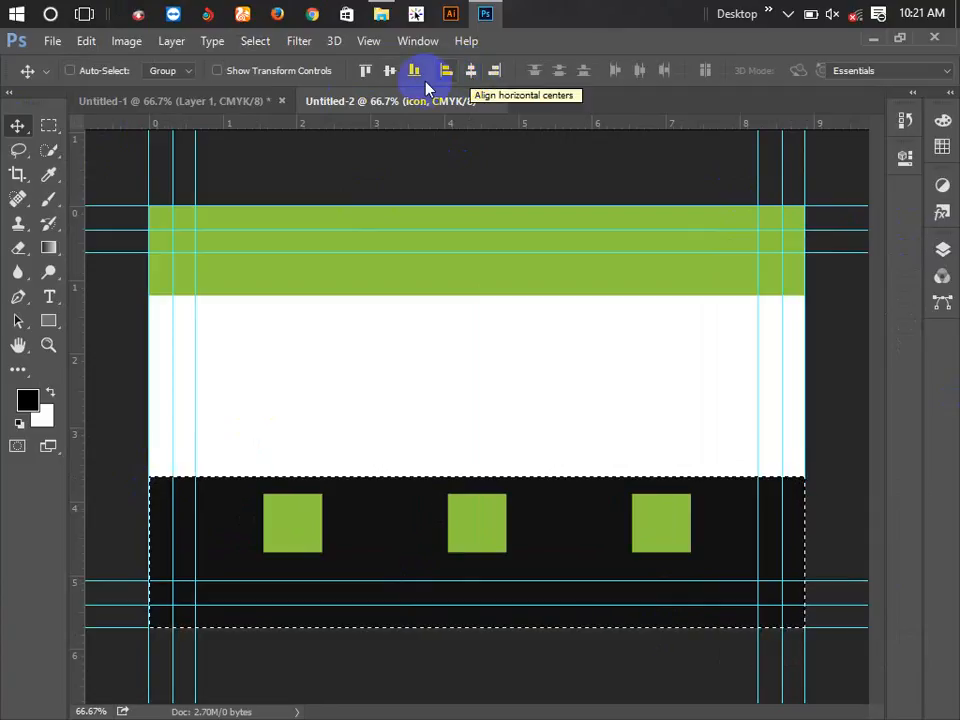
pyautogui.click(393, 73)
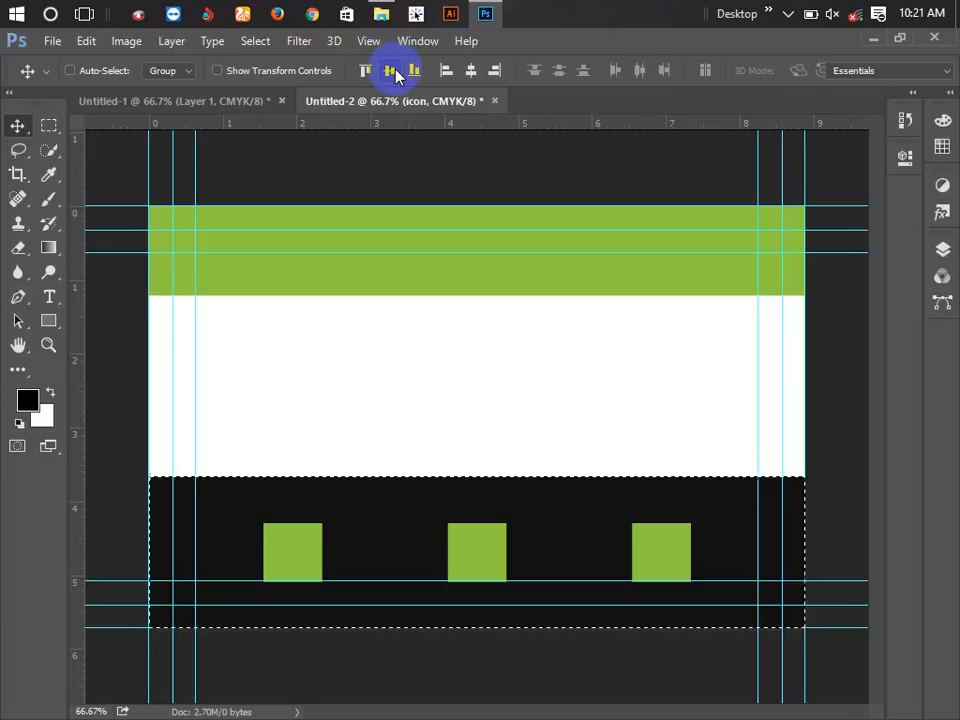
pyautogui.hotkey('ctrl', 'd')
# Step: Marquee the part of the black band inside the innermost guides and centre the icon group vertically in it, clearing the selection
pyautogui.click(46, 123)
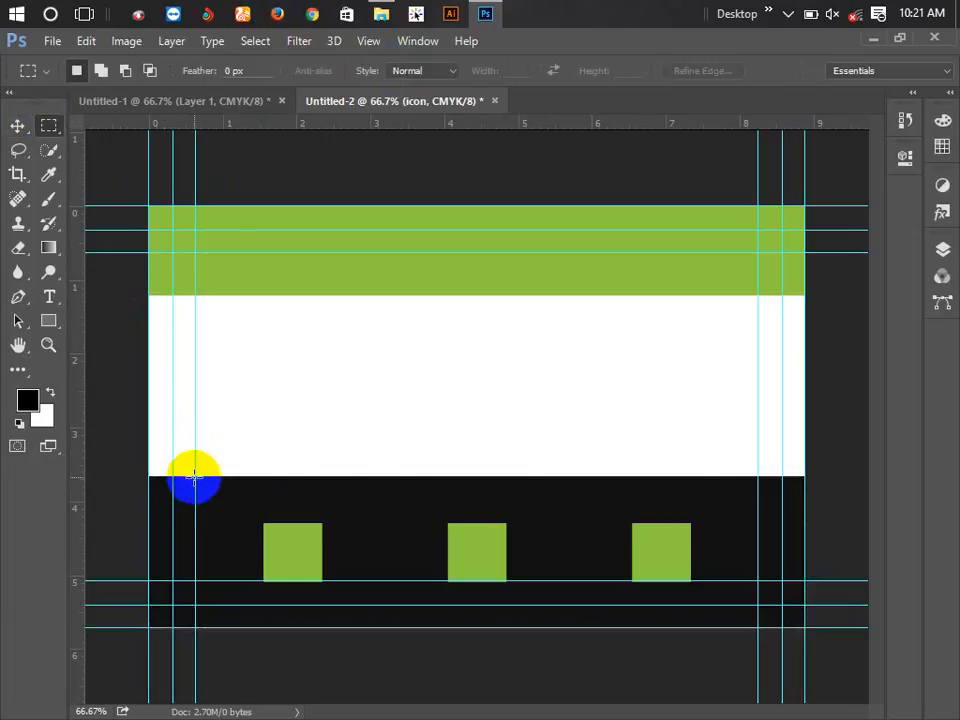
pyautogui.moveTo(194, 478); pyautogui.dragTo(546, 624)
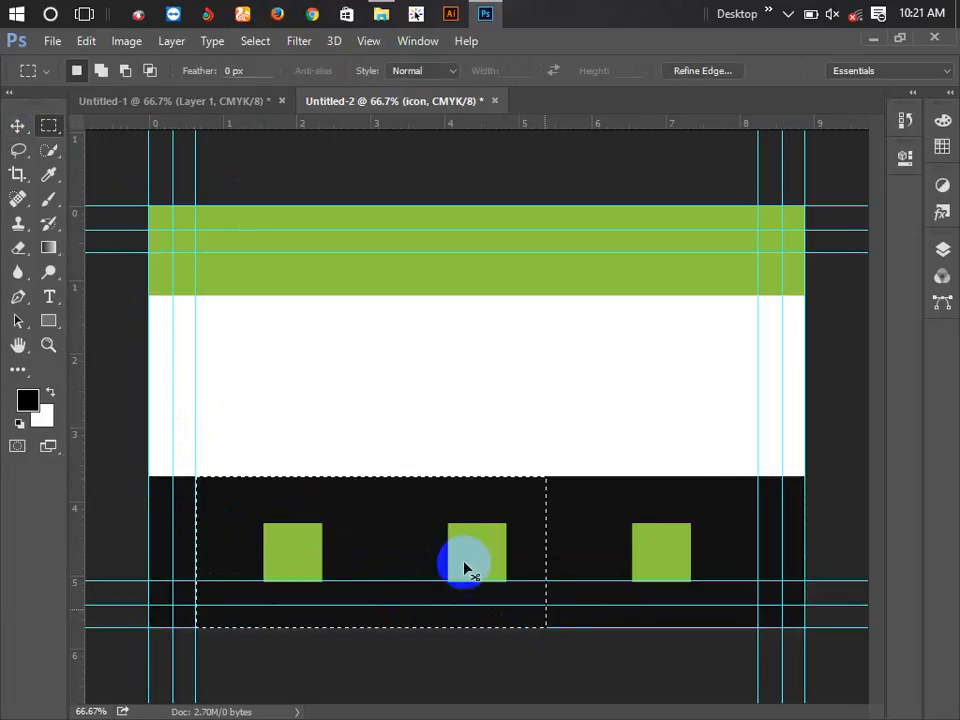
pyautogui.click(216, 468)
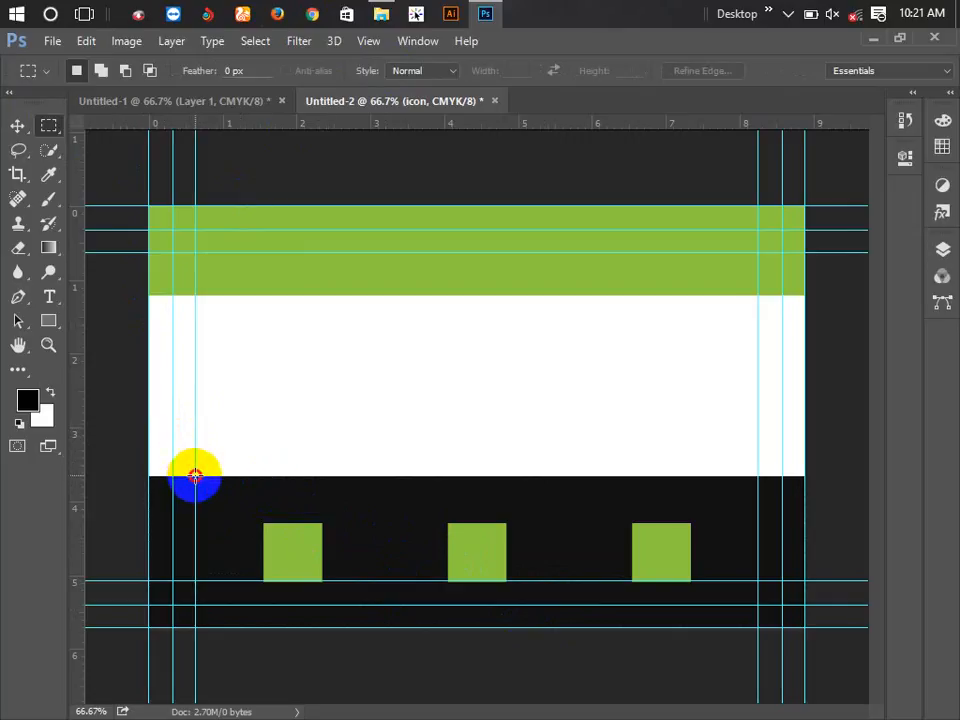
pyautogui.moveTo(194, 477); pyautogui.dragTo(760, 581)
pyautogui.click(943, 249)
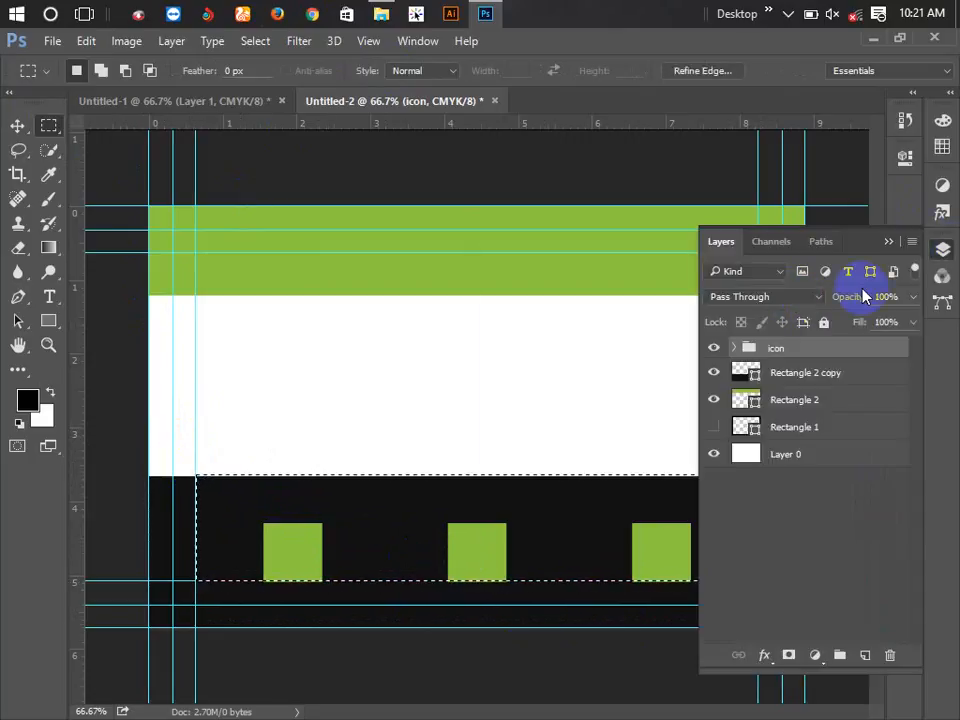
pyautogui.click(17, 125)
pyautogui.click(389, 70)
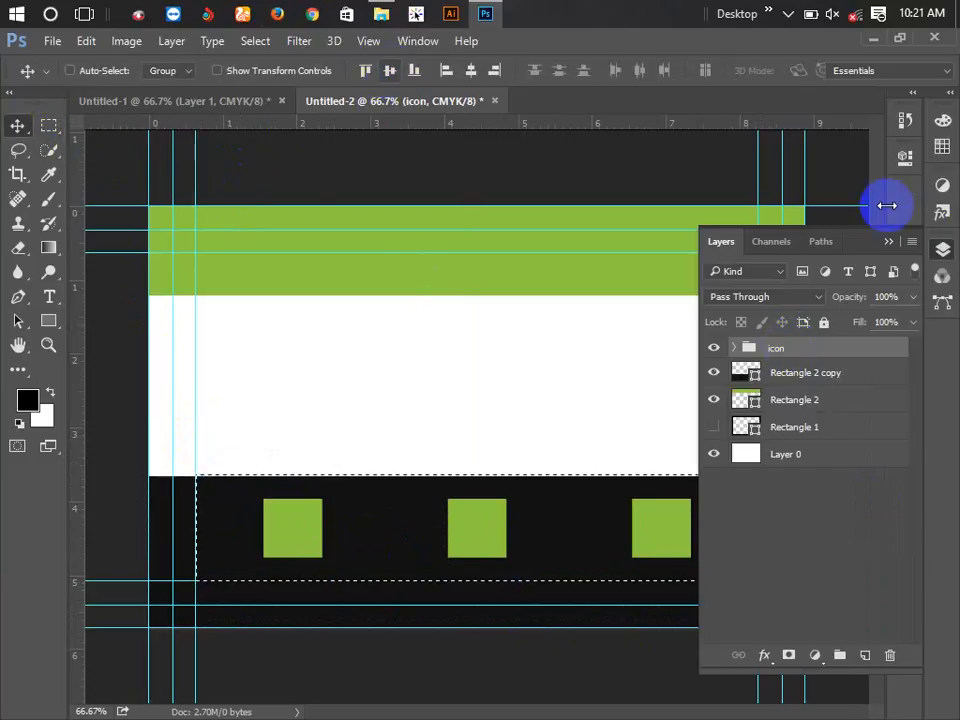
pyautogui.click(889, 244)
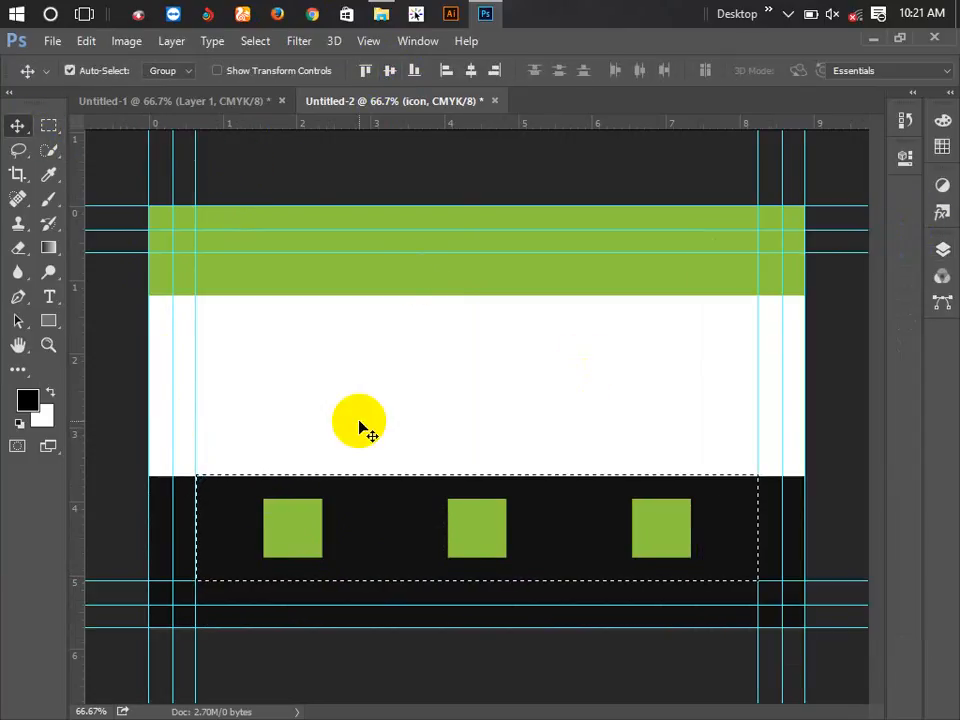
pyautogui.click(585, 513)
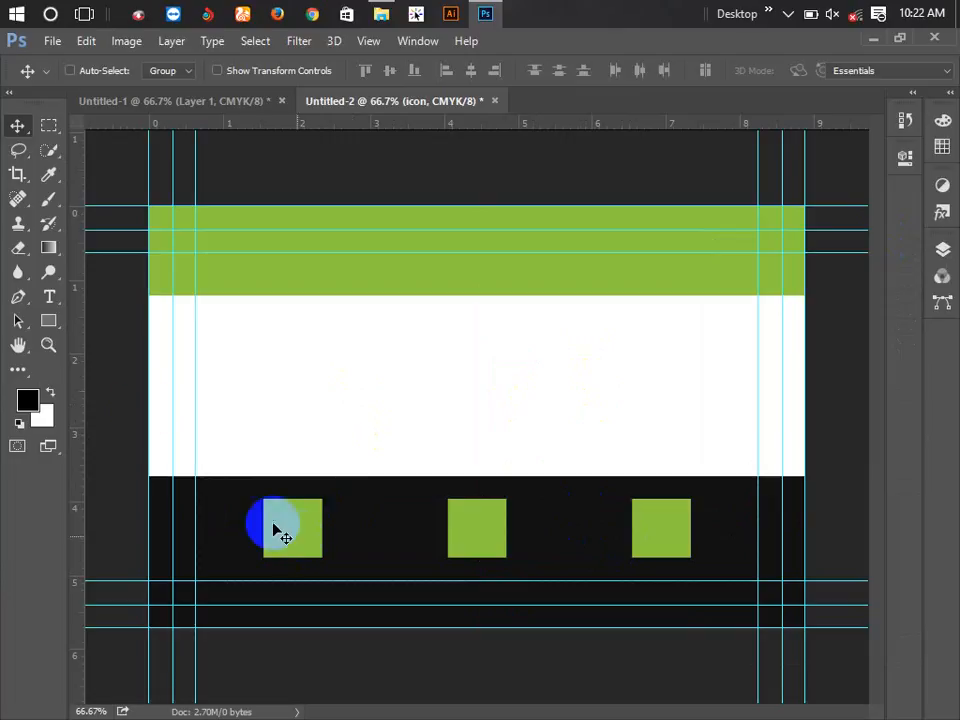
pyautogui.click(52, 321)
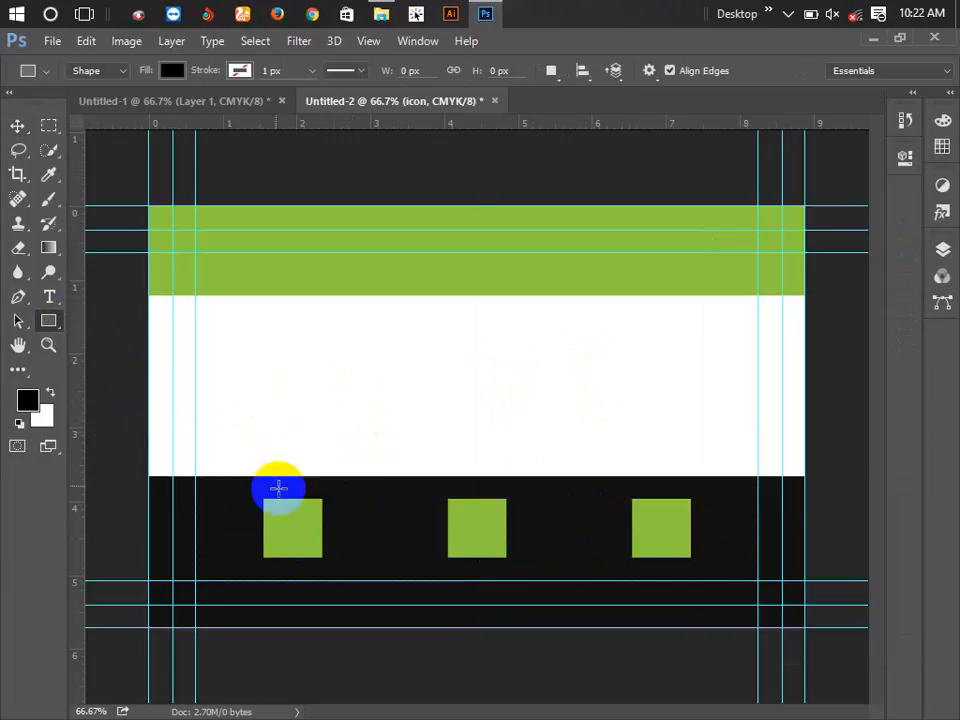
pyautogui.click(19, 126)
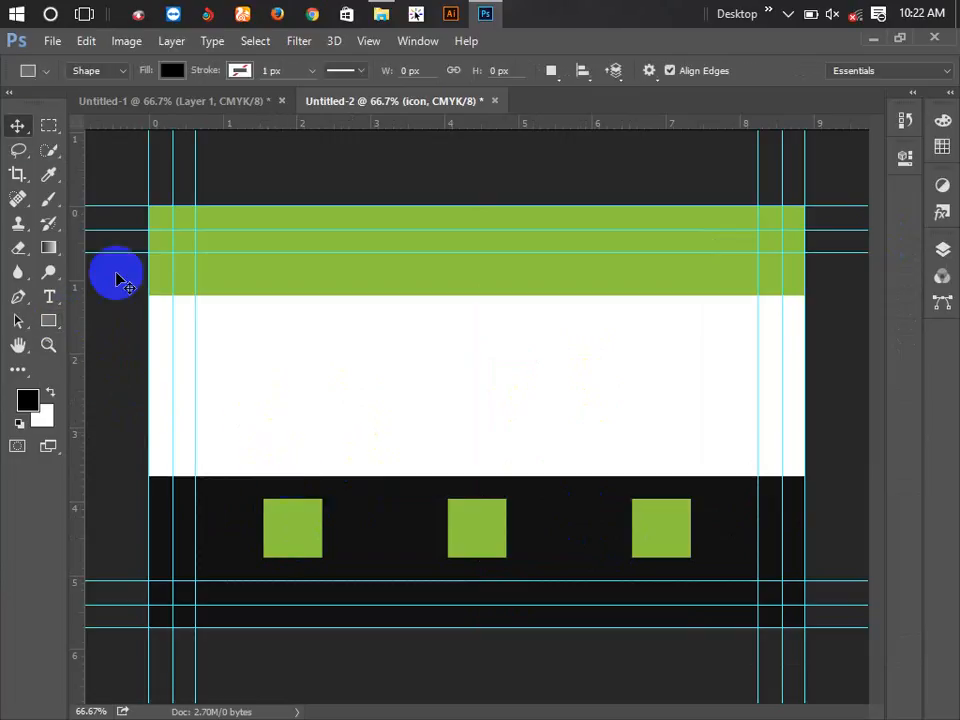
pyautogui.click(296, 553)
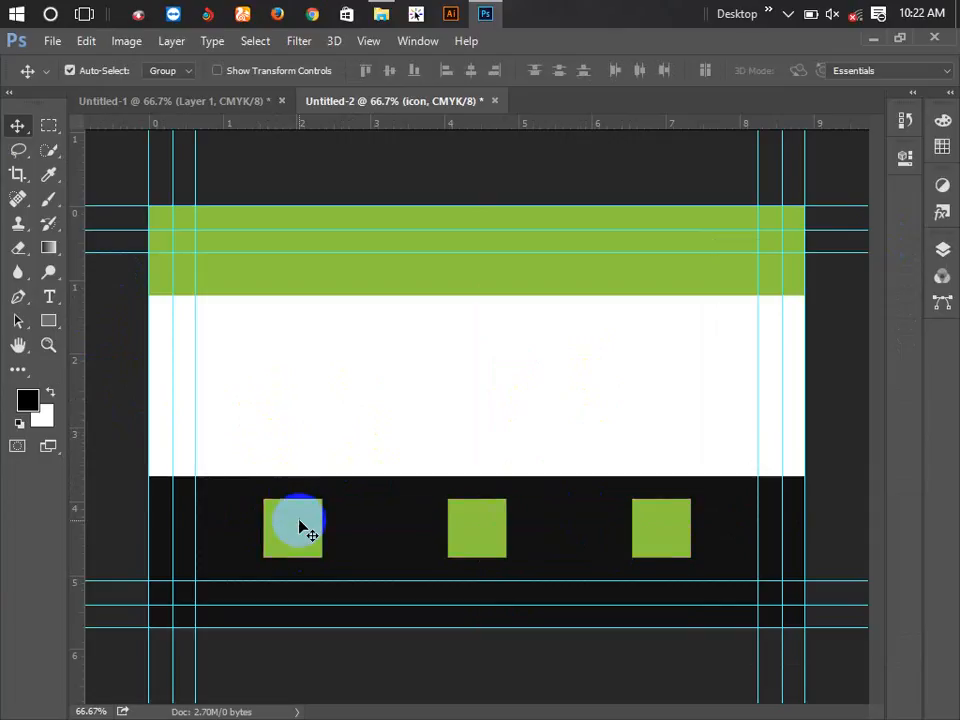
# Step: Expand the icon group and select the middle square's layer, Rectangle 3 copy, with its shape properties shown
pyautogui.click(905, 157)
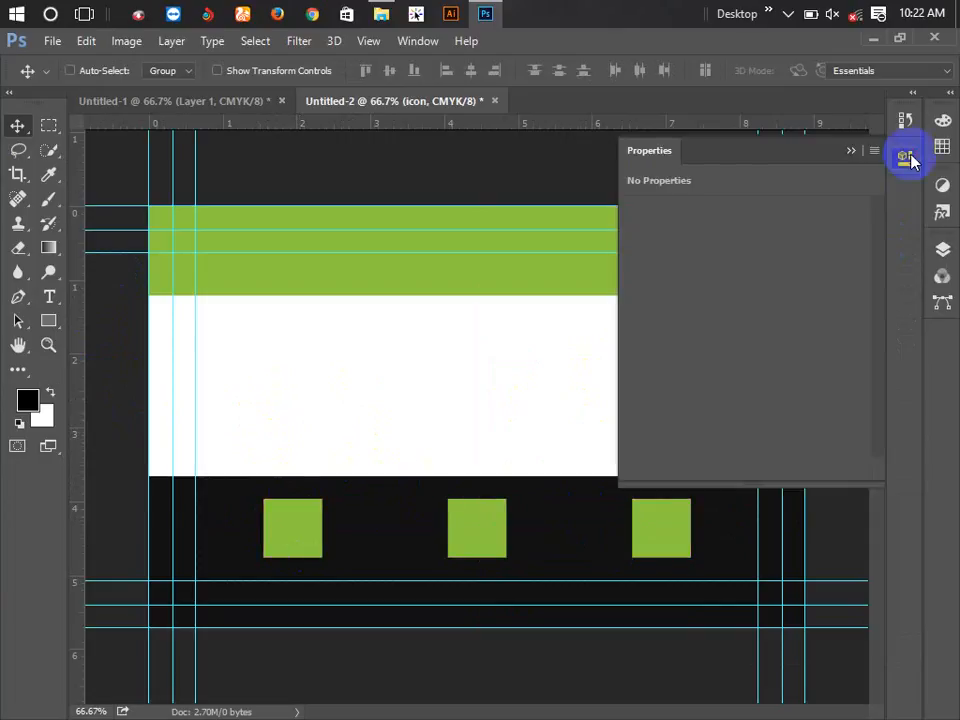
pyautogui.keyDown('ctrl'); pyautogui.click(317, 530); pyautogui.keyUp('ctrl')
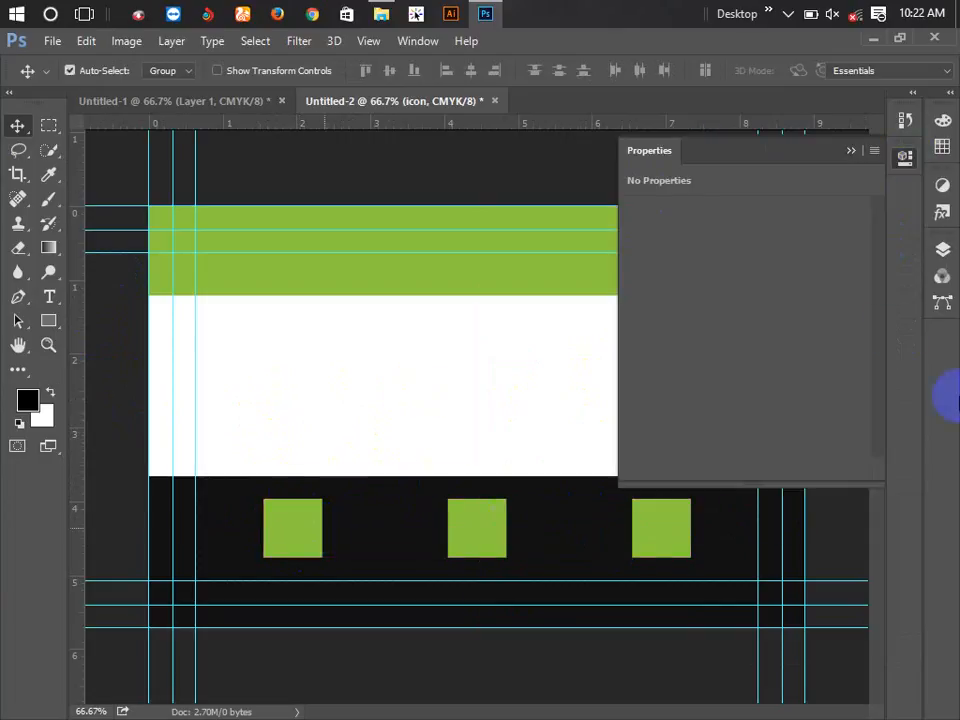
pyautogui.click(940, 251)
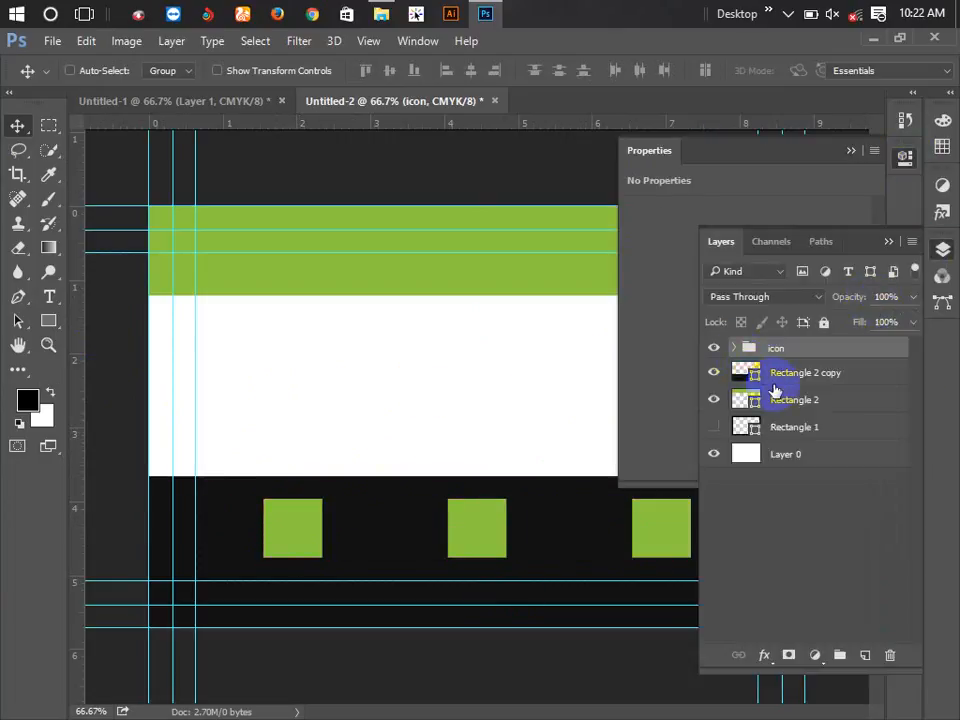
pyautogui.click(737, 350)
pyautogui.click(793, 400)
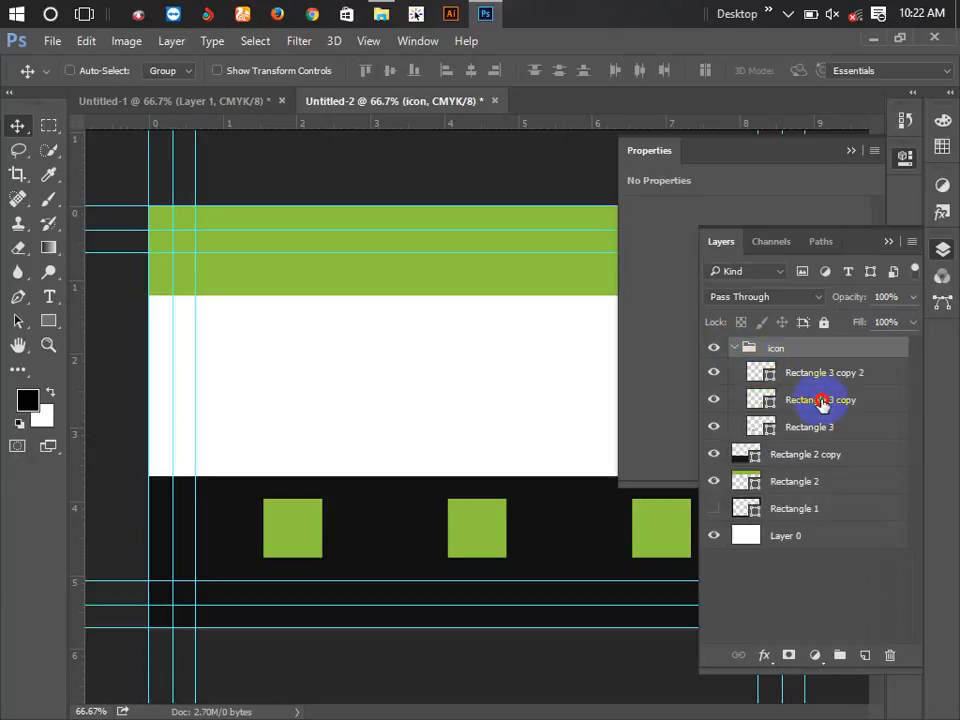
# Step: Duplicate the middle green square up into the white area and delete the copy
pyautogui.press('ctrl')
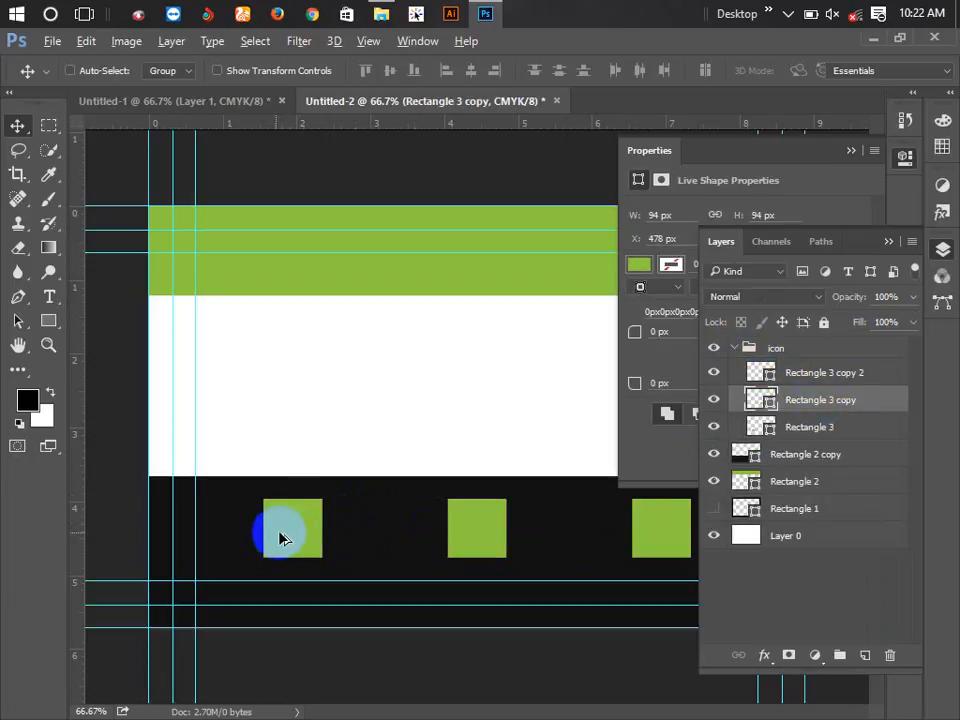
pyautogui.moveTo(292, 534); pyautogui.dragTo(325, 455)
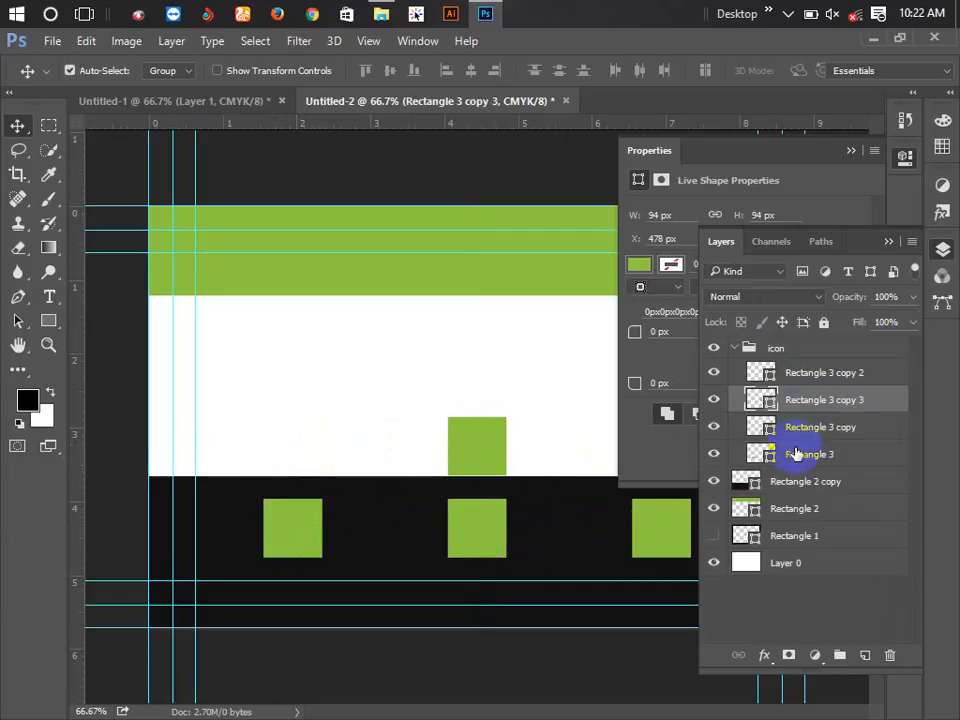
pyautogui.press('Delete')
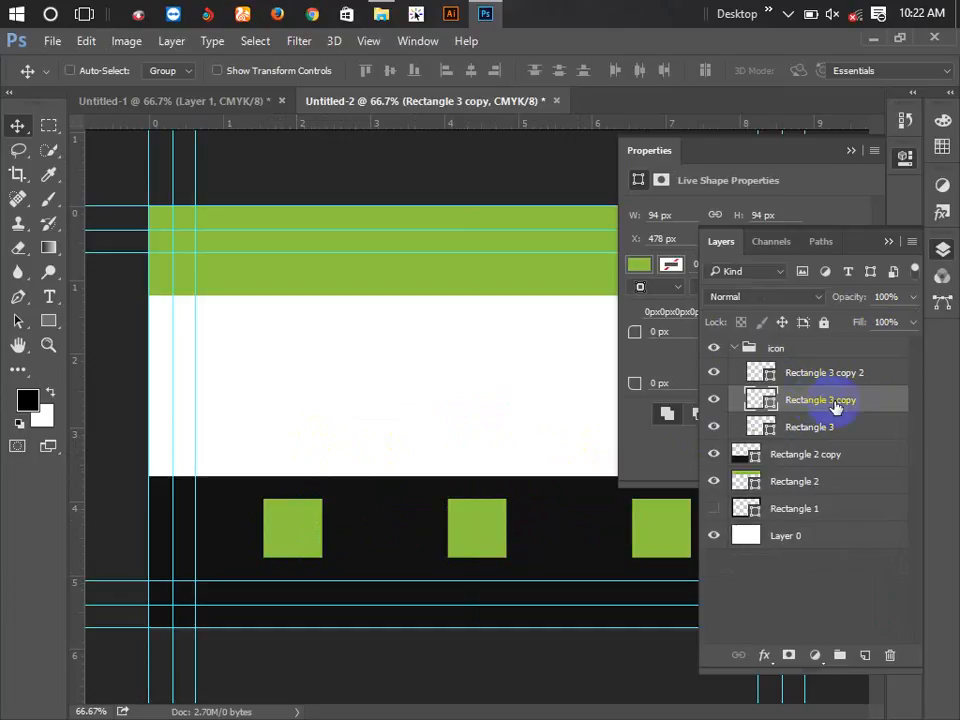
# Step: Duplicate the middle green square's layer within the document and move the copy above the icon group
pyautogui.rightClick(836, 407)
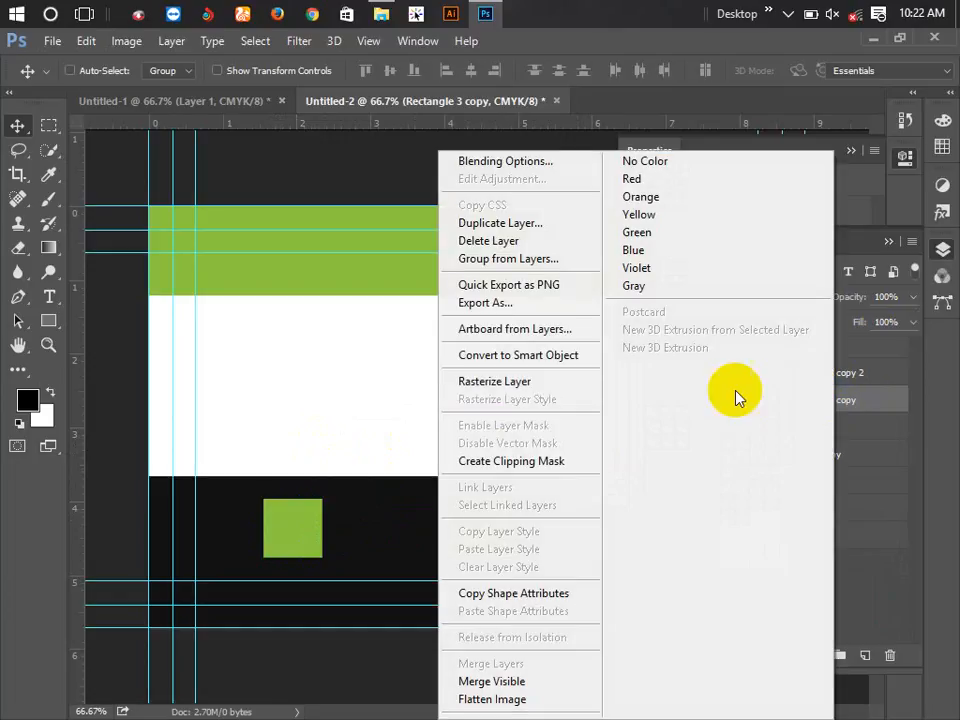
pyautogui.click(570, 228)
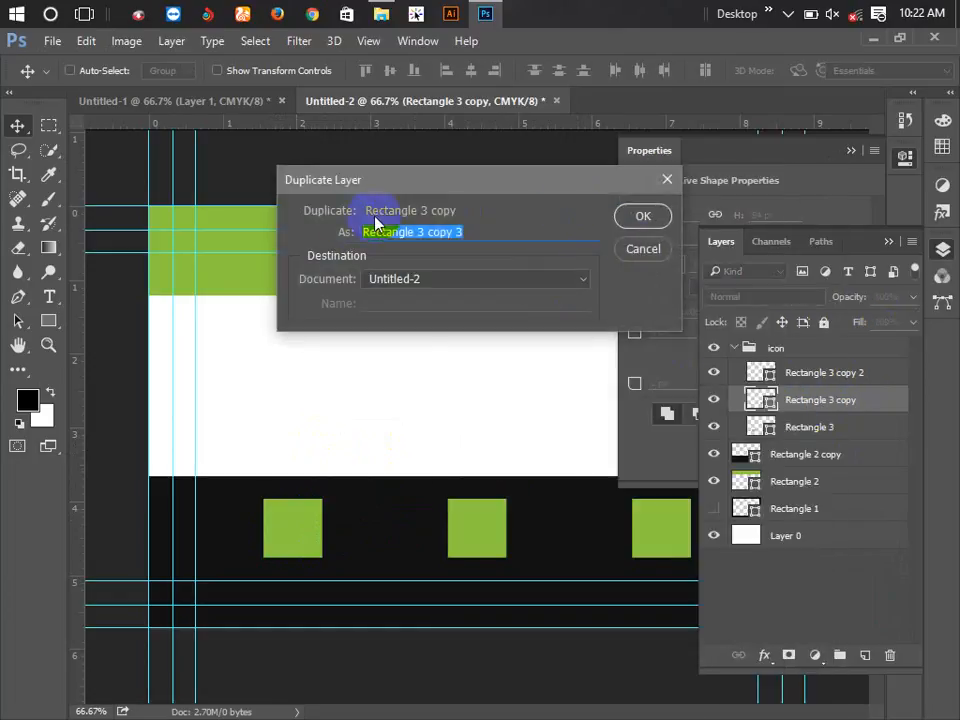
pyautogui.click(660, 215)
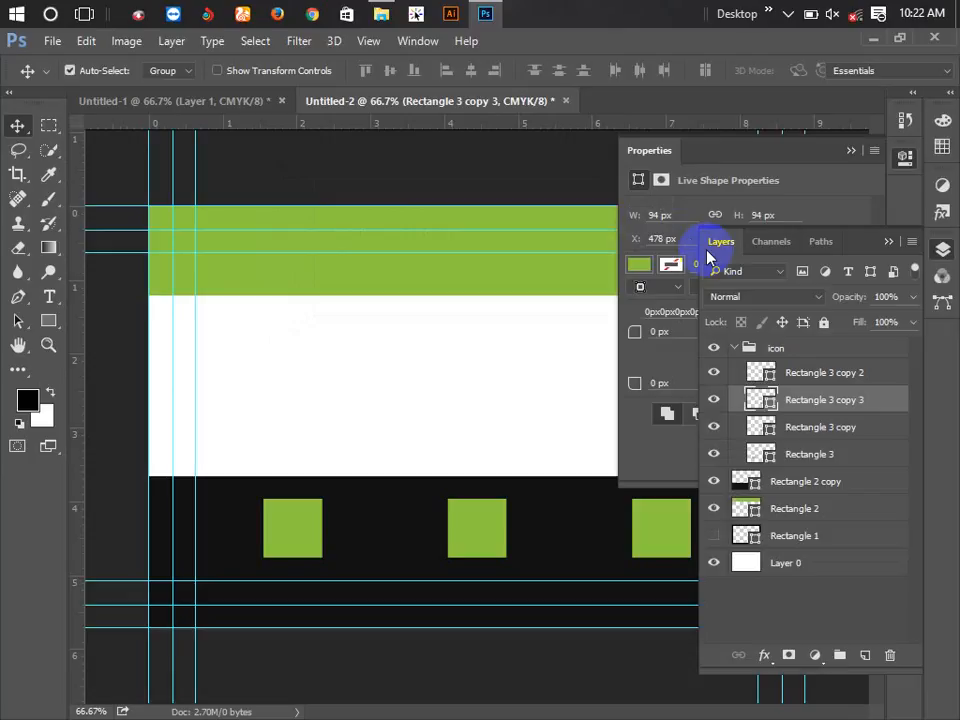
pyautogui.hotkey('ctrl', ']')
pyautogui.hotkey('ctrl', ']')
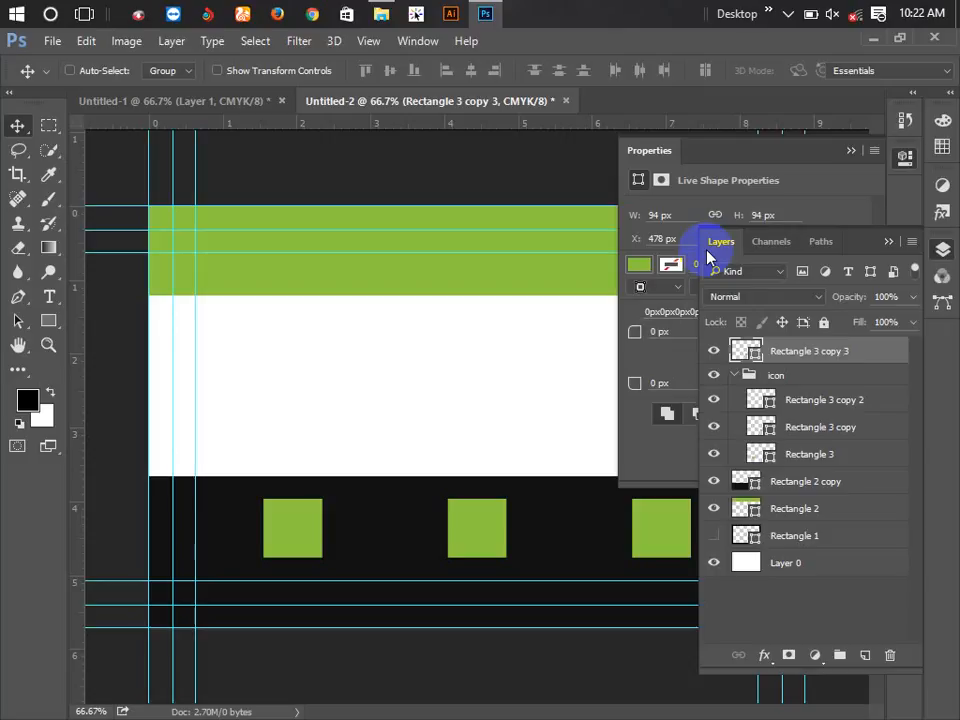
pyautogui.click(889, 242)
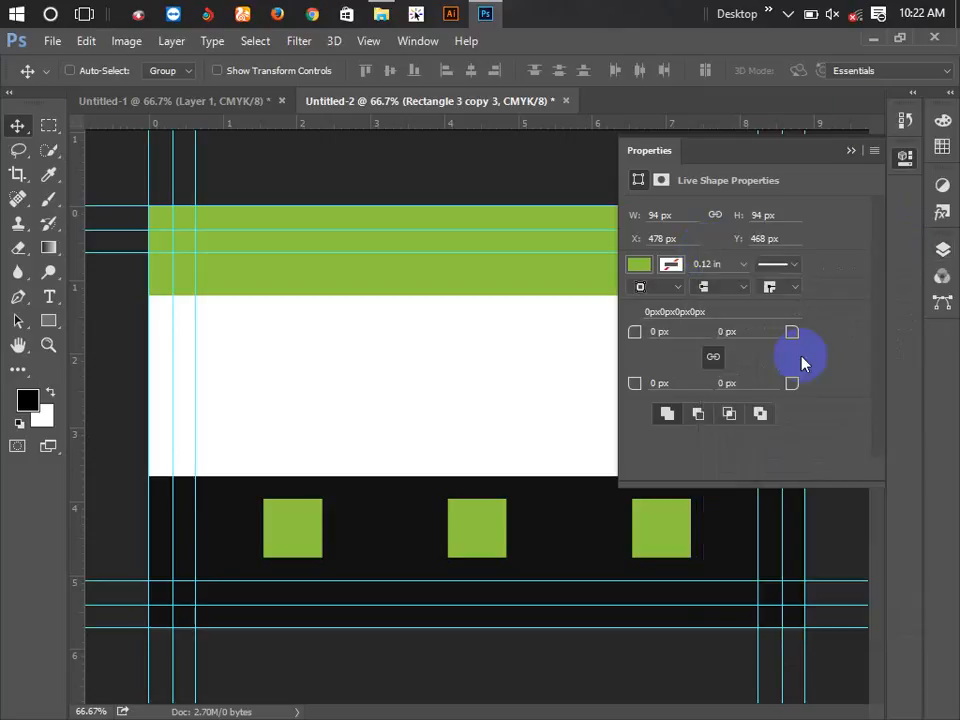
pyautogui.click(851, 150)
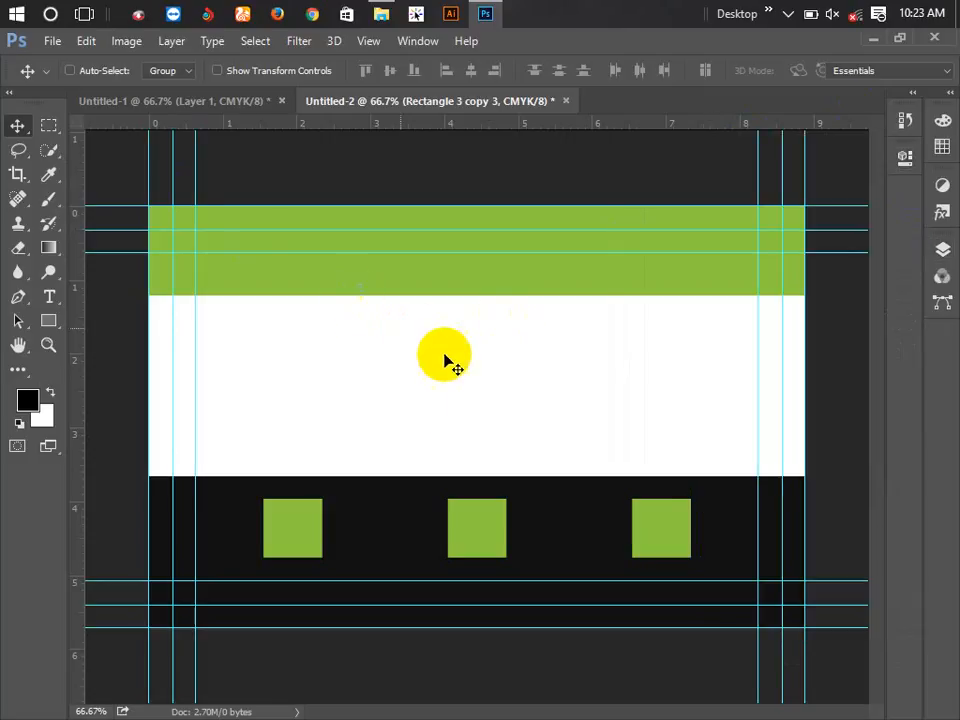
# Step: Examine the icon squares and the rounded tabs above them in the Untitled-1 reference card, returning to Untitled-2
pyautogui.click(193, 101)
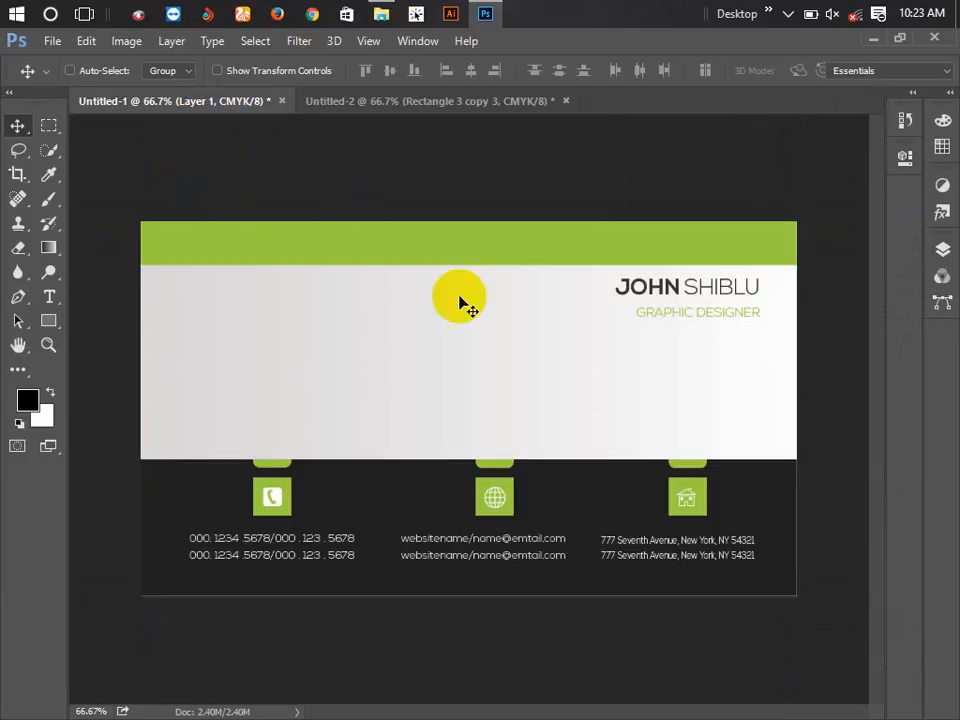
pyautogui.click(507, 472)
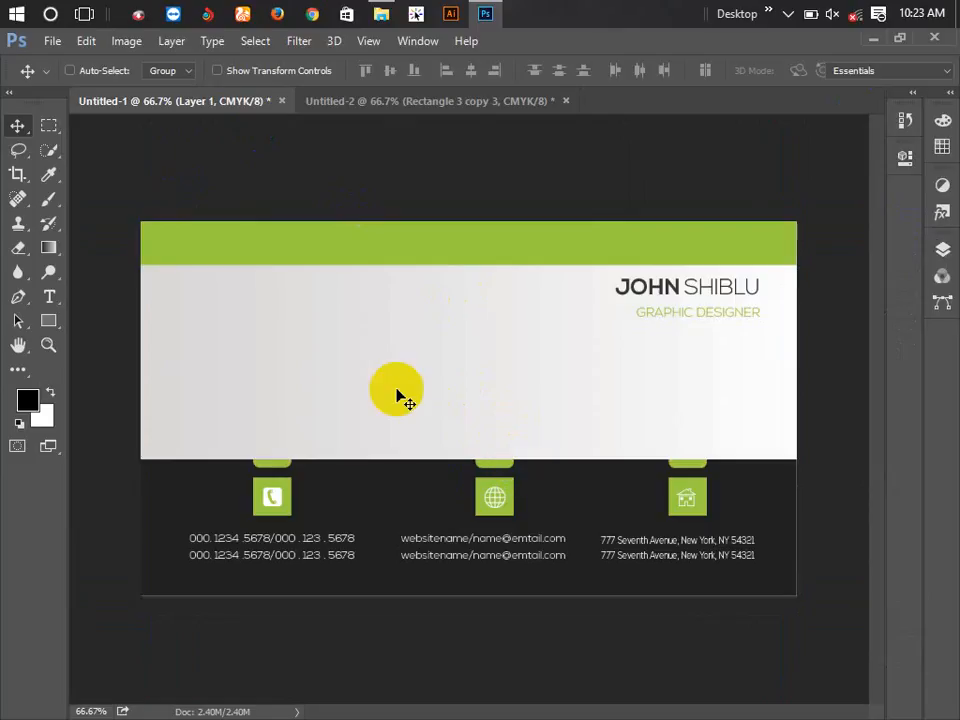
pyautogui.click(474, 100)
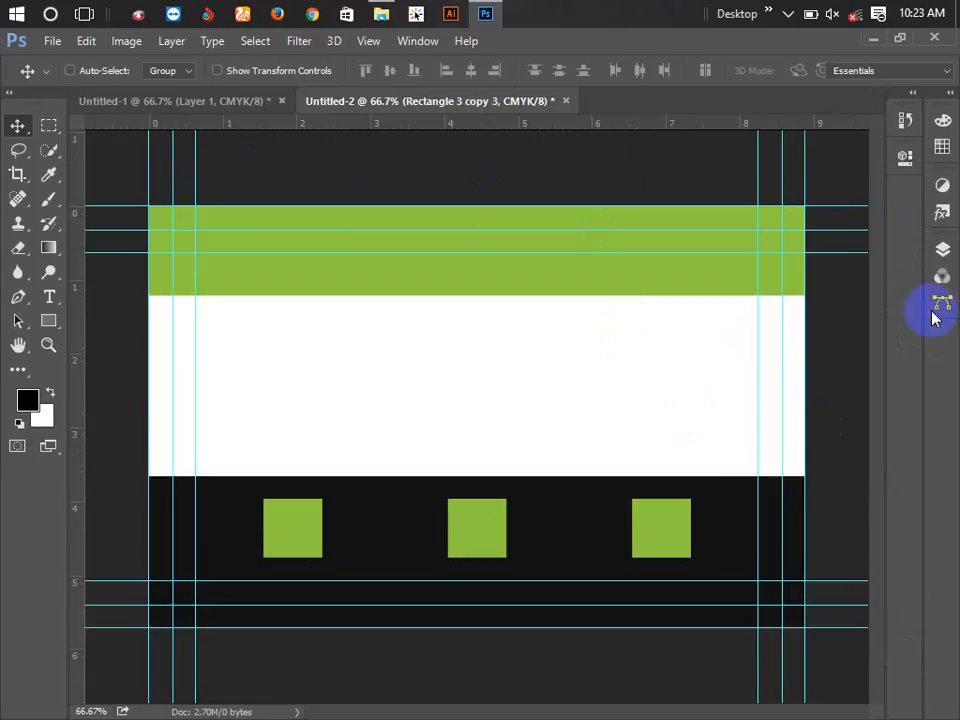
# Step: Check the duplicated middle square's visibility and delete that duplicate layer
pyautogui.click(942, 249)
pyautogui.click(716, 351)
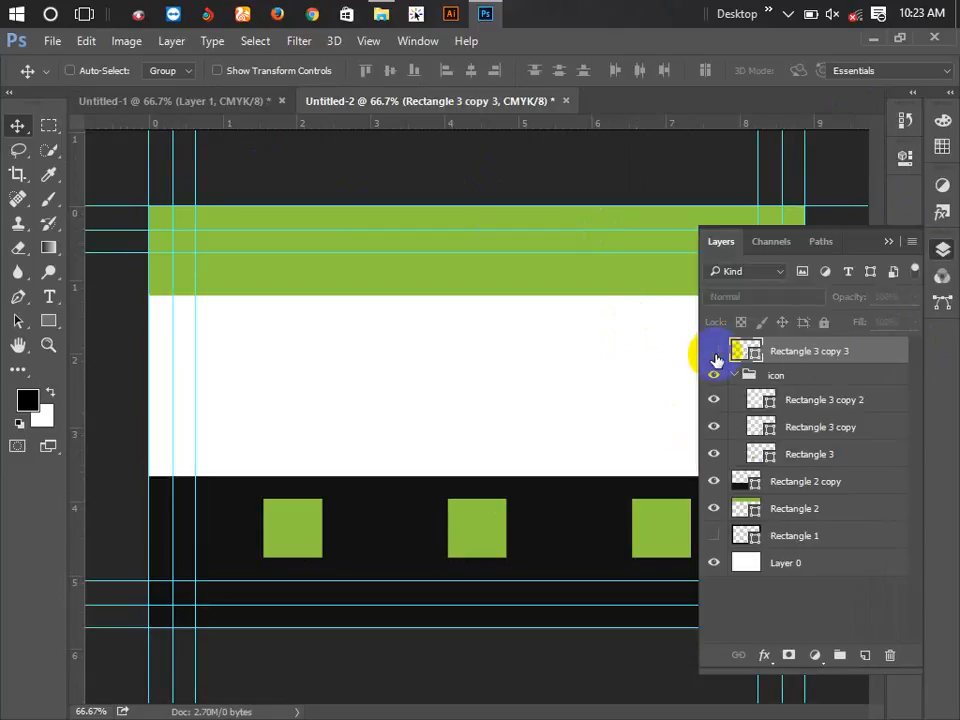
pyautogui.click(716, 351)
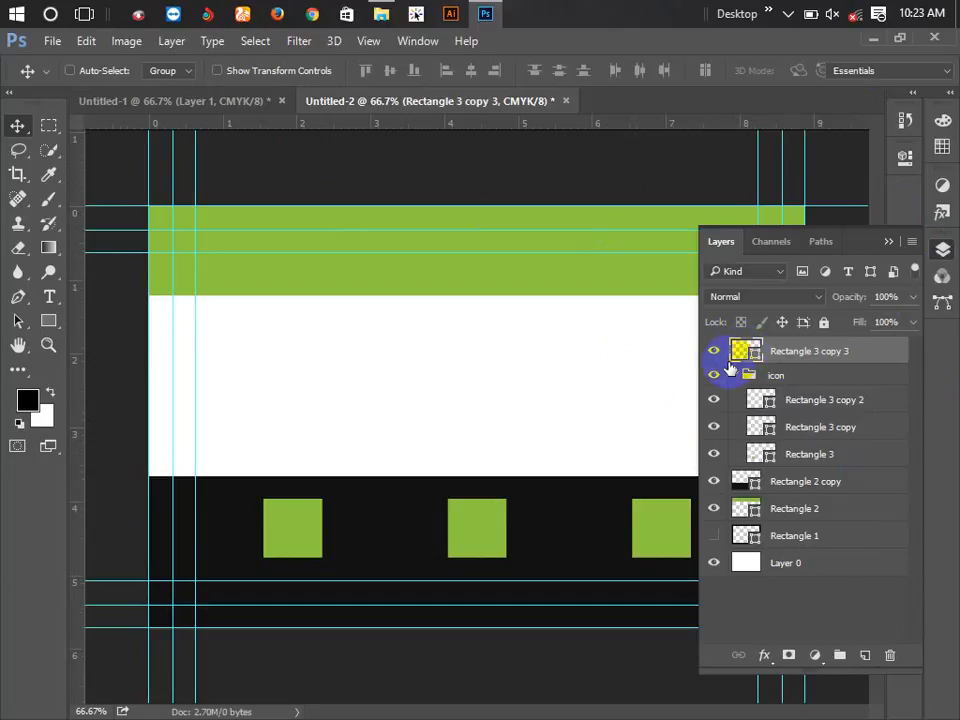
pyautogui.press('Delete')
# Step: Identify the first icon square's layer, Rectangle 3, by toggling layer visibility, duplicate it and move the copy above the icon group
pyautogui.click(822, 372)
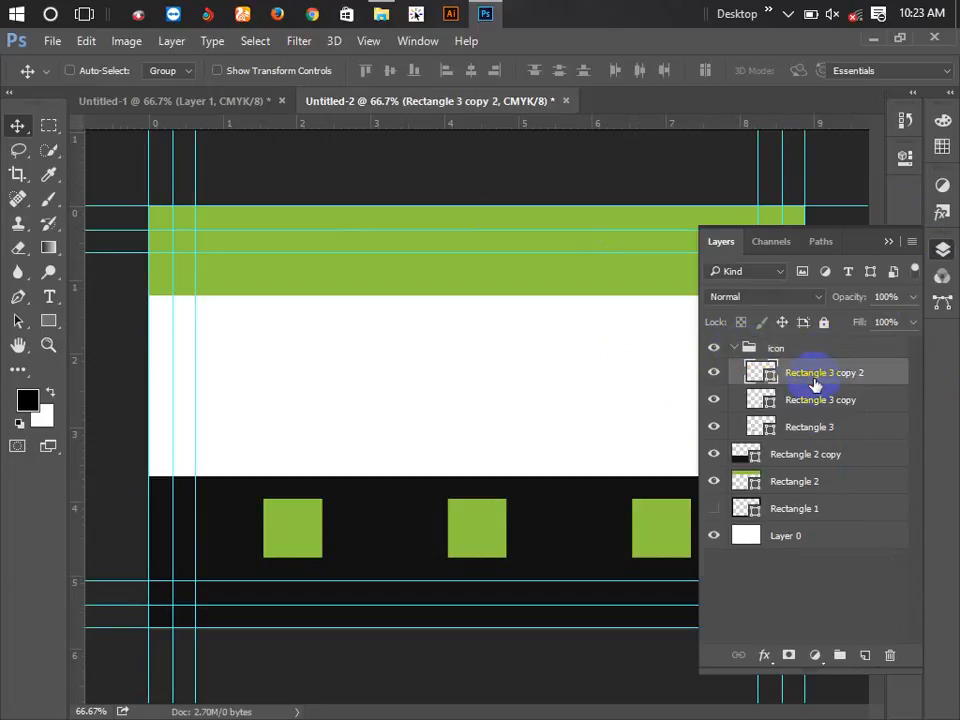
pyautogui.click(715, 374)
pyautogui.click(715, 374)
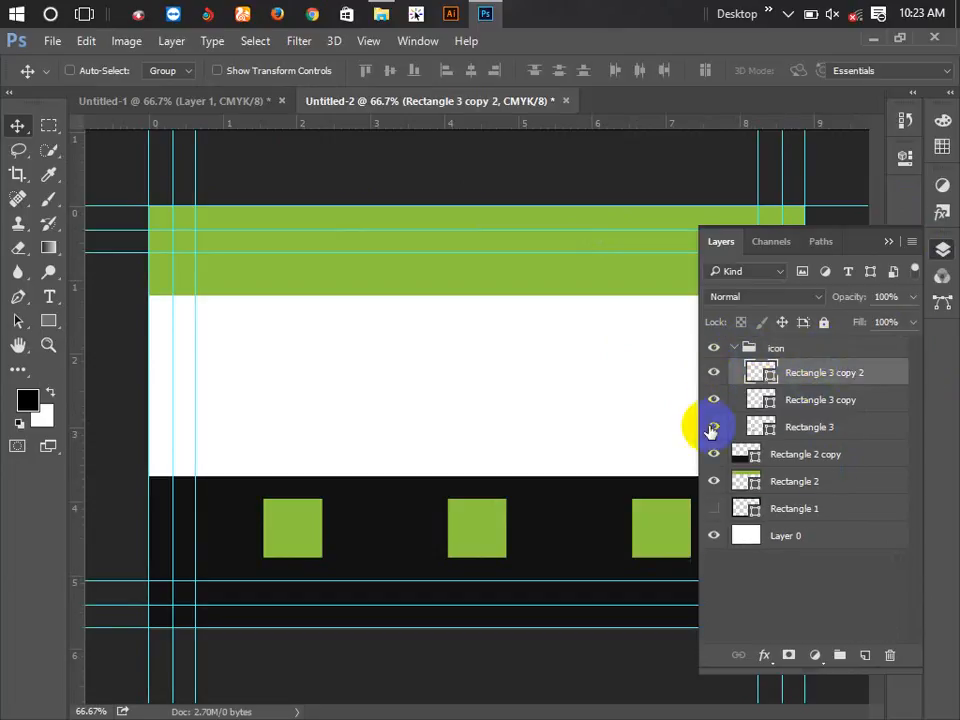
pyautogui.click(714, 427)
pyautogui.click(714, 427)
pyautogui.click(808, 428)
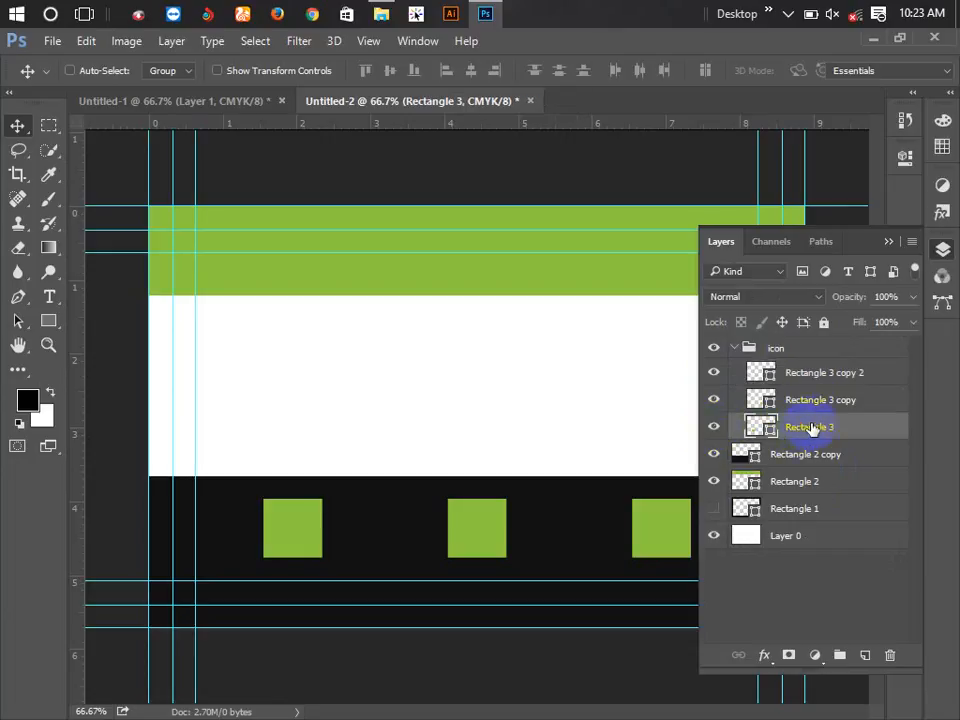
pyautogui.hotkey('ctrl', 'j')
pyautogui.hotkey('ctrl', ']')
pyautogui.hotkey('ctrl', ']')
pyautogui.hotkey('ctrl', ']')
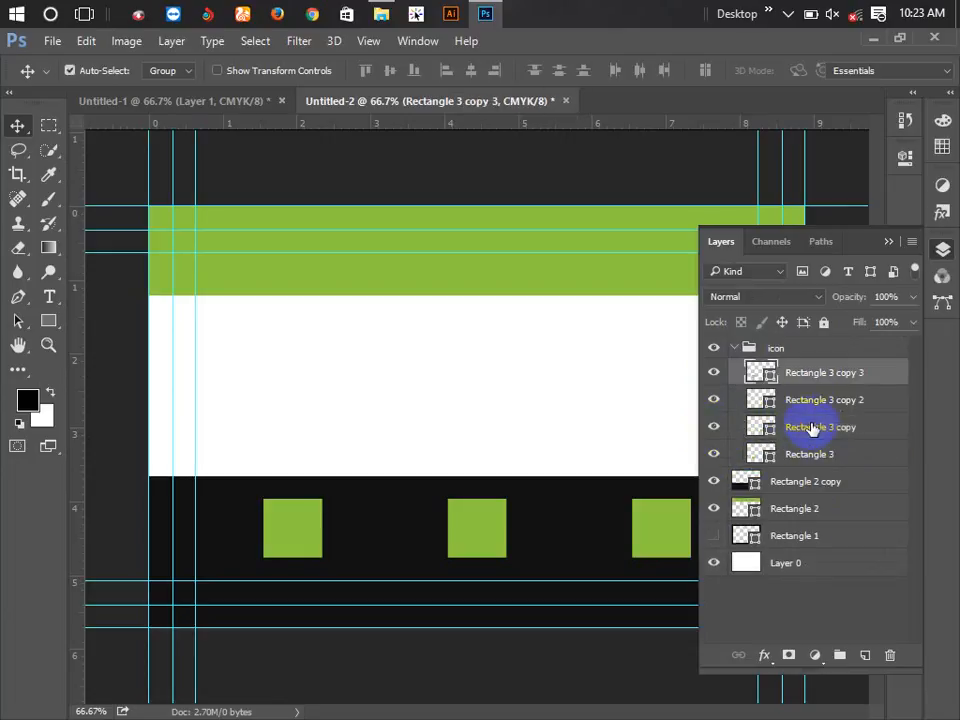
pyautogui.doubleClick(744, 352)
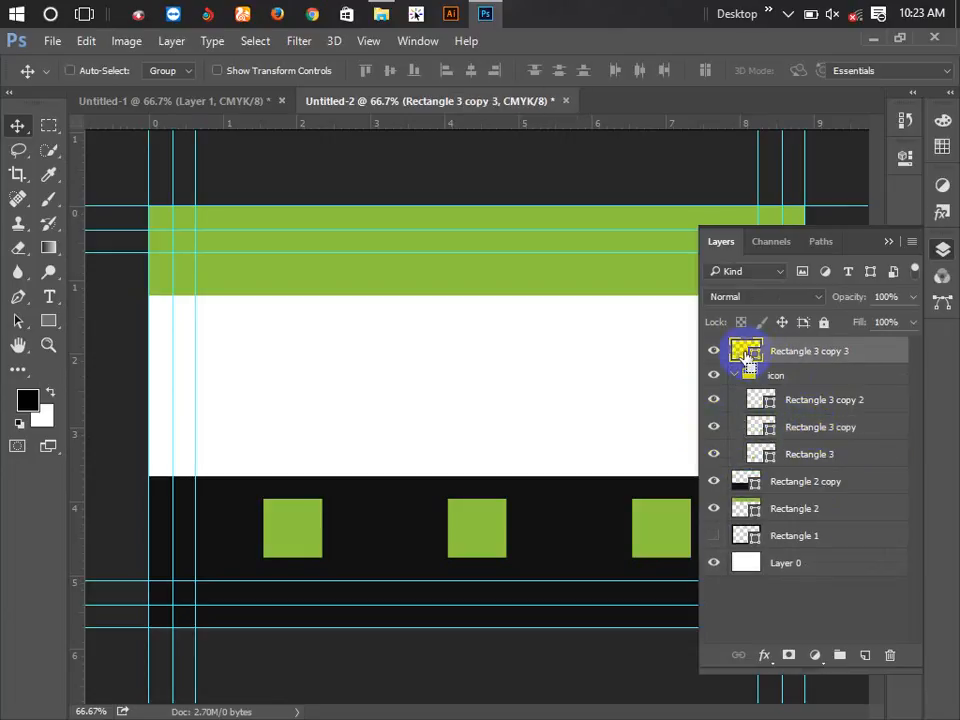
pyautogui.click(665, 188)
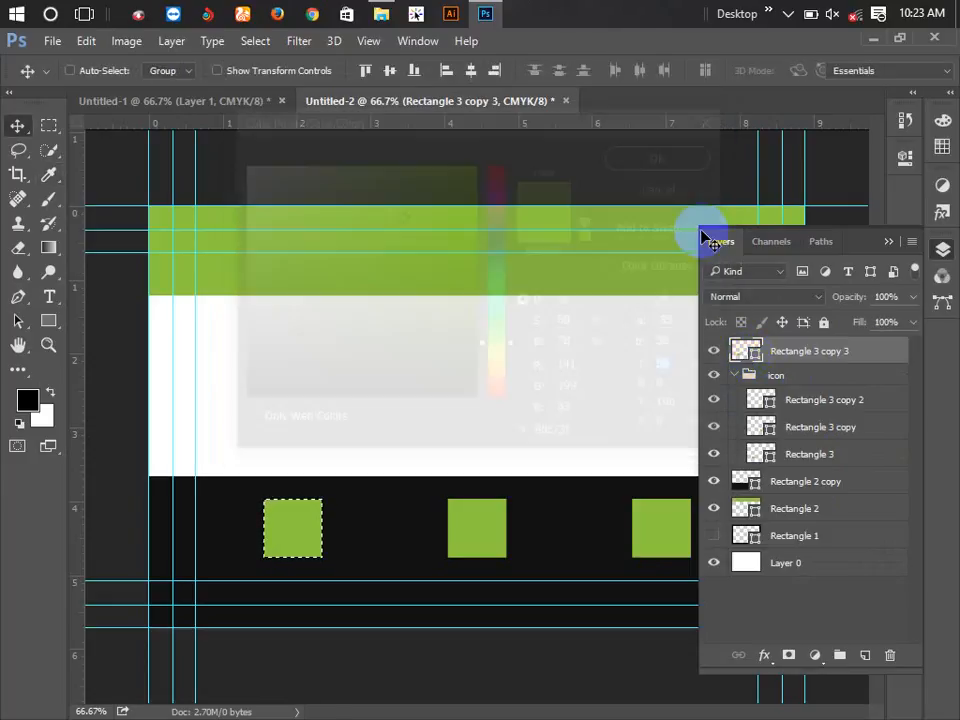
pyautogui.hotkey('ctrl', 'd')
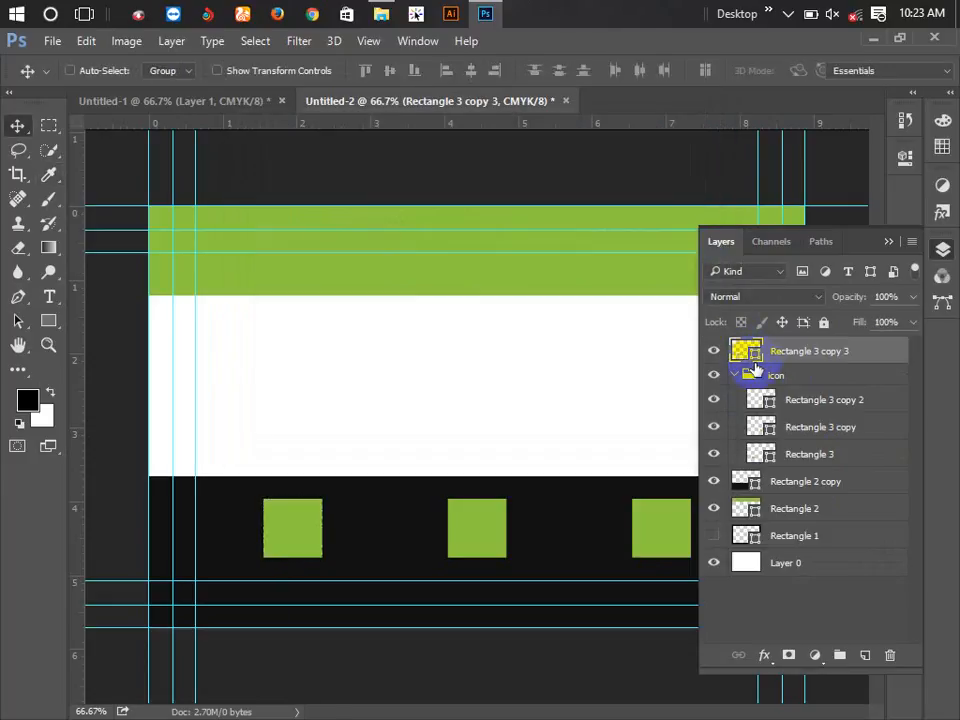
# Step: Nudge the copied square straight up into the white area to about Y 310 px and show its shape properties
pyautogui.press('Up')
pyautogui.press('Up')
pyautogui.press('Up')
pyautogui.press('Up')
pyautogui.press('Up')
pyautogui.press('Up')
pyautogui.press('Up')
pyautogui.press('Up')
pyautogui.press('Up')
pyautogui.press('Up')
pyautogui.press('Up')
pyautogui.press('Up')
pyautogui.press('Up')
pyautogui.press('Up')
pyautogui.press('Up')
pyautogui.press('Up')
pyautogui.press('Up')
pyautogui.press('Up')
pyautogui.press('Up')
pyautogui.press('Up')
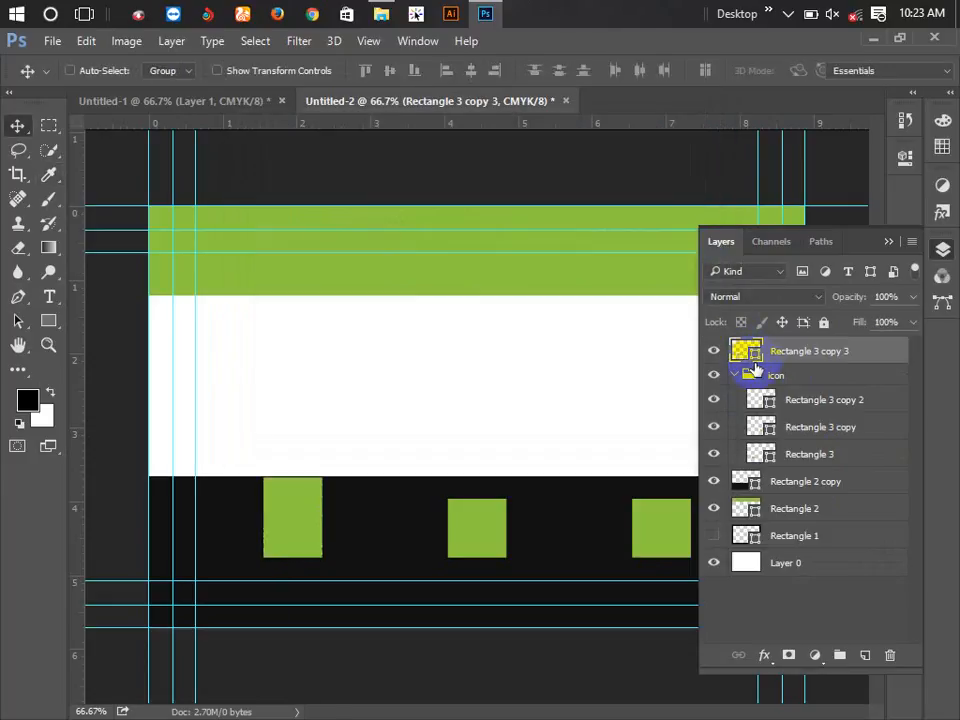
pyautogui.press('Up')
pyautogui.press('Up')
pyautogui.press('Up')
pyautogui.press('Up')
pyautogui.press('Up')
pyautogui.press('Up')
pyautogui.press('Up')
pyautogui.press('Up')
pyautogui.press('Up')
pyautogui.press('Up')
pyautogui.press('Up')
pyautogui.press('Up')
pyautogui.press('Up')
pyautogui.press('Up')
pyautogui.press('Up')
pyautogui.press('Up')
pyautogui.press('Up')
pyautogui.press('Up')
pyautogui.press('Up')
pyautogui.press('Up')
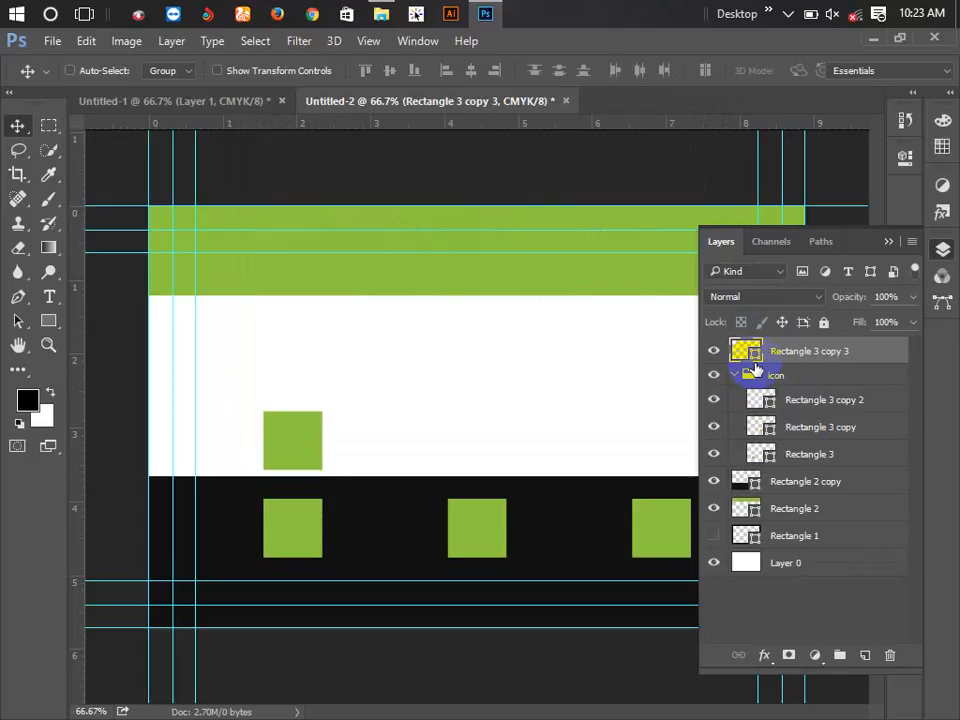
pyautogui.click(889, 243)
pyautogui.click(904, 154)
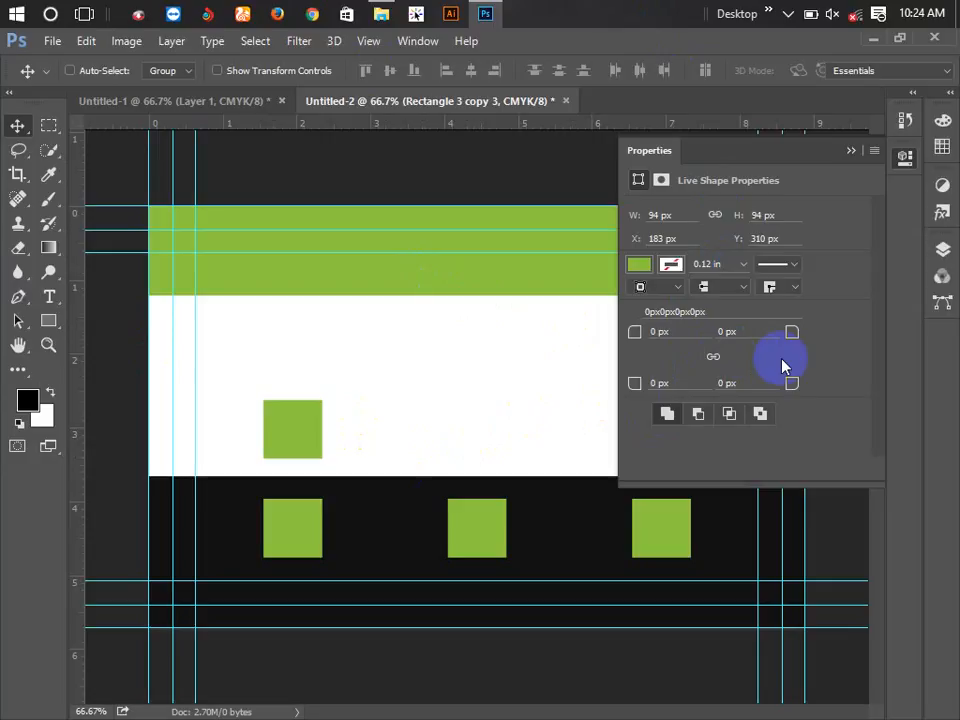
# Step: Set the radius of both lower corners of the copied square to 40 px
pyautogui.moveTo(678, 381)
pyautogui.mouseDown()
pyautogui.moveTo(632, 379)
pyautogui.moveTo(692, 381)
pyautogui.mouseUp()
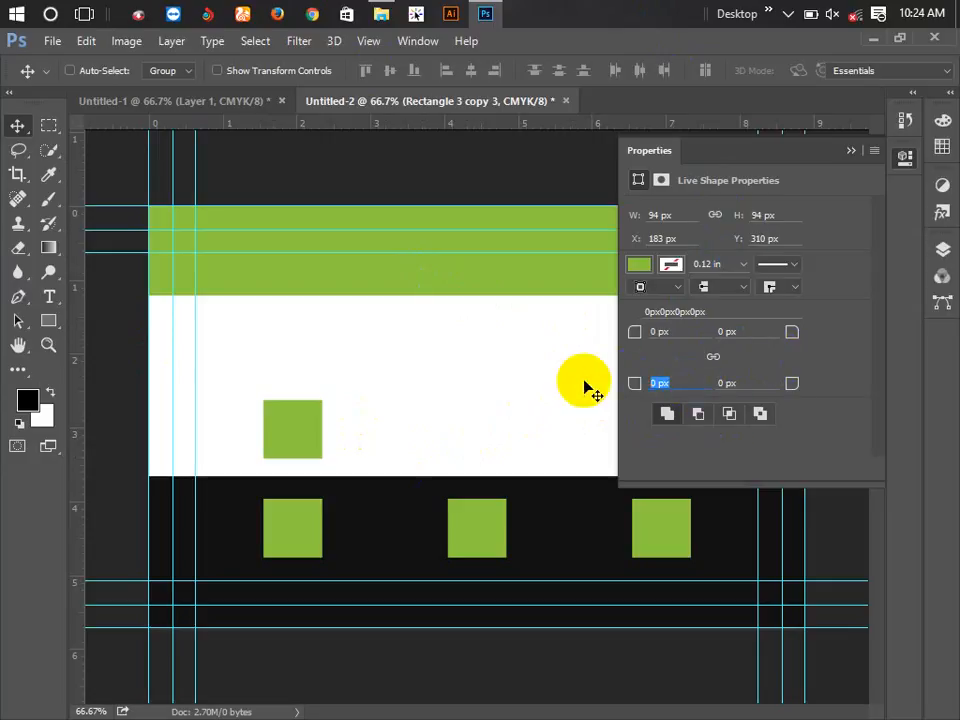
pyautogui.write('40')
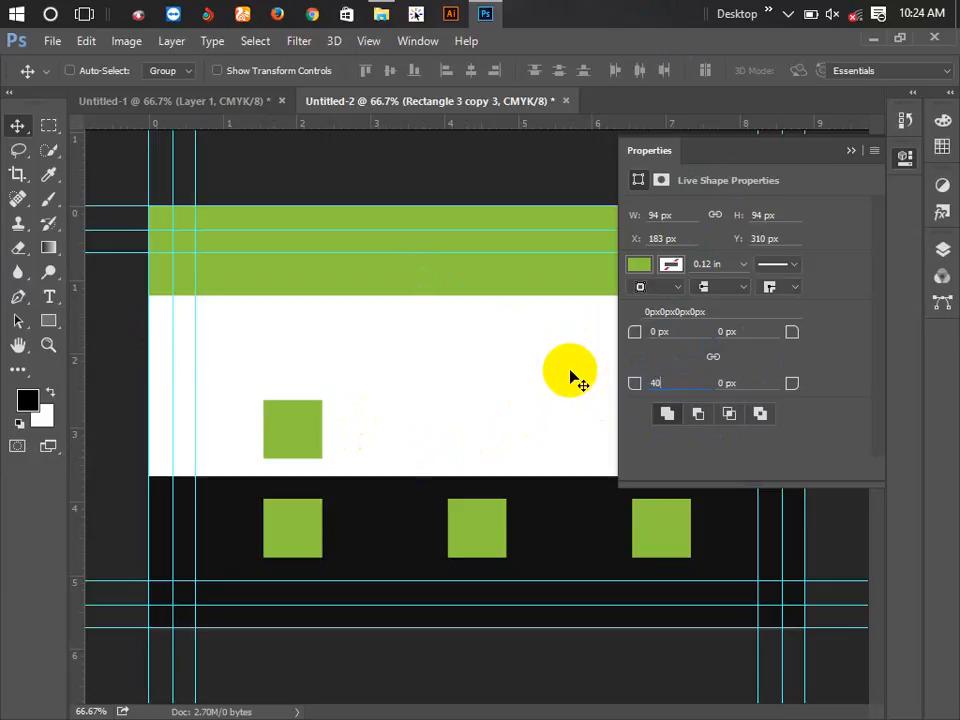
pyautogui.moveTo(756, 381); pyautogui.dragTo(713, 383)
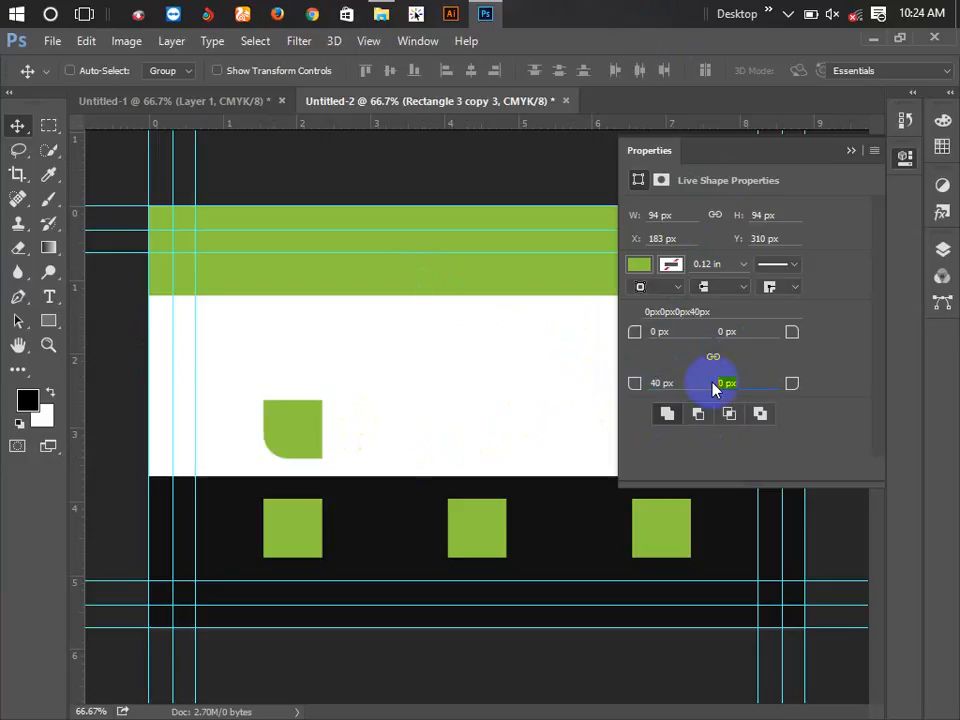
pyautogui.write('40')
pyautogui.click(17, 127)
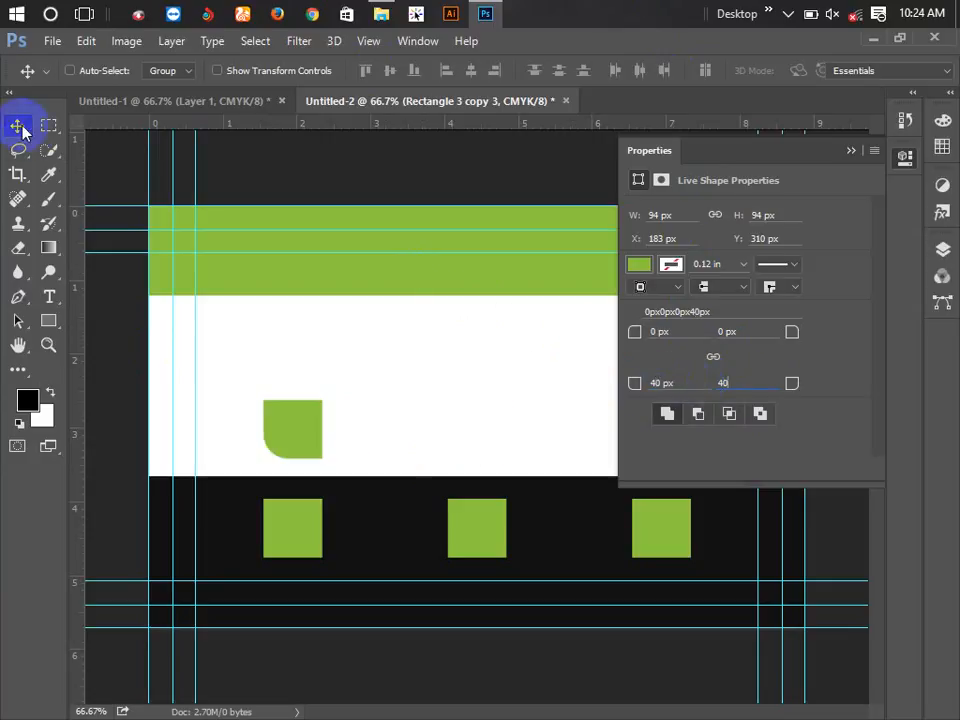
pyautogui.click(726, 331)
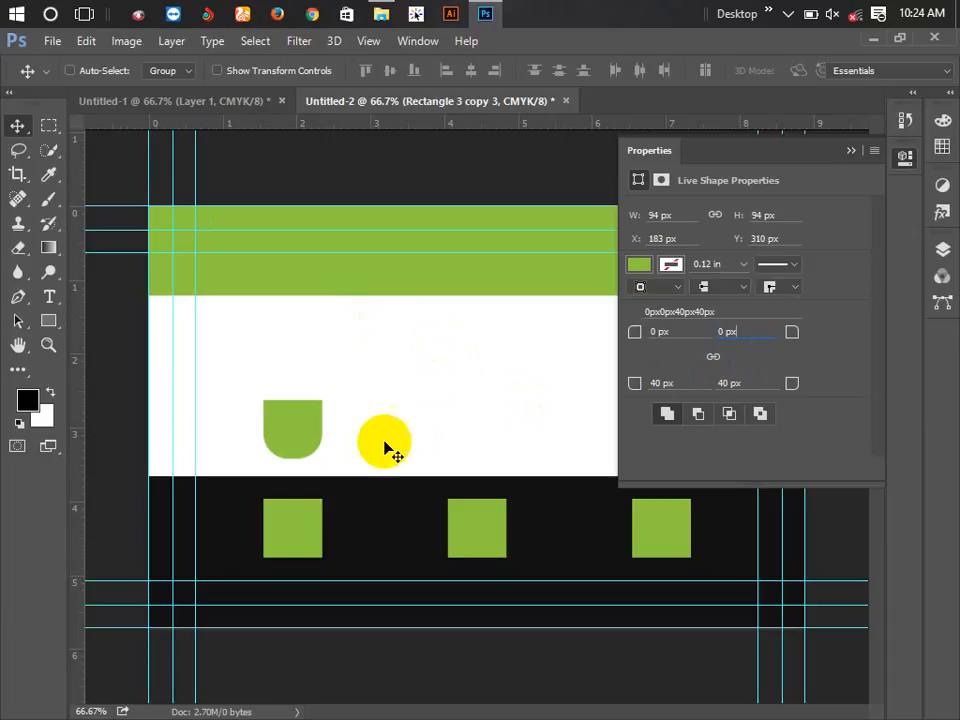
# Step: Reduce the radius of both lower corners of the copied square to 10 px
pyautogui.moveTo(643, 383); pyautogui.dragTo(765, 397)
pyautogui.write('10')
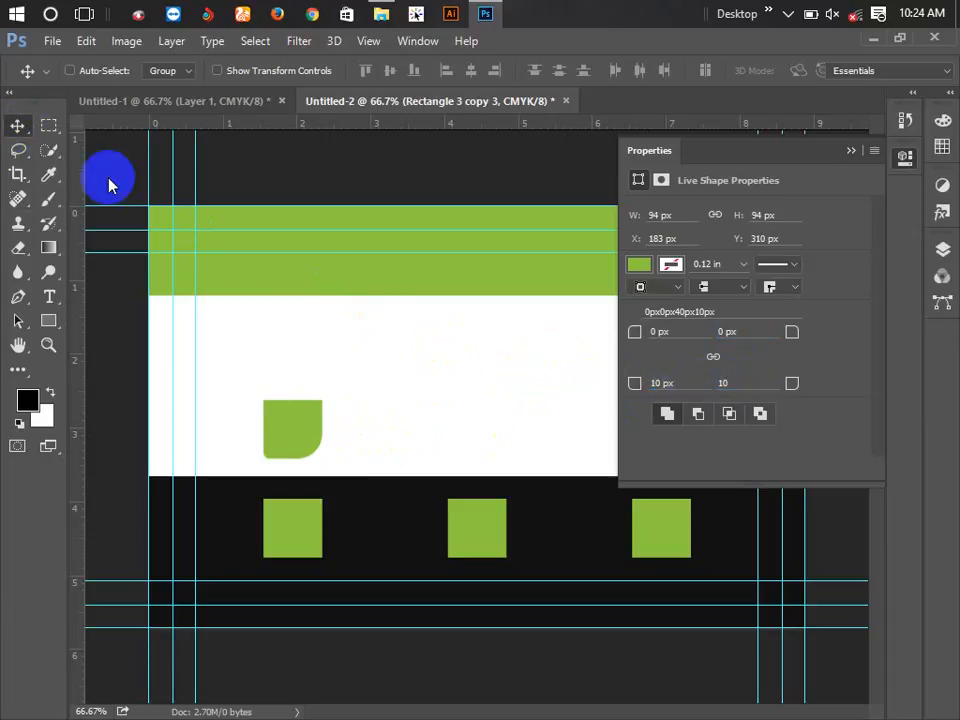
pyautogui.press('Return')
# Step: Set the radius of both lower corners of the copied square to 20 px and close its shape properties
pyautogui.click(662, 384)
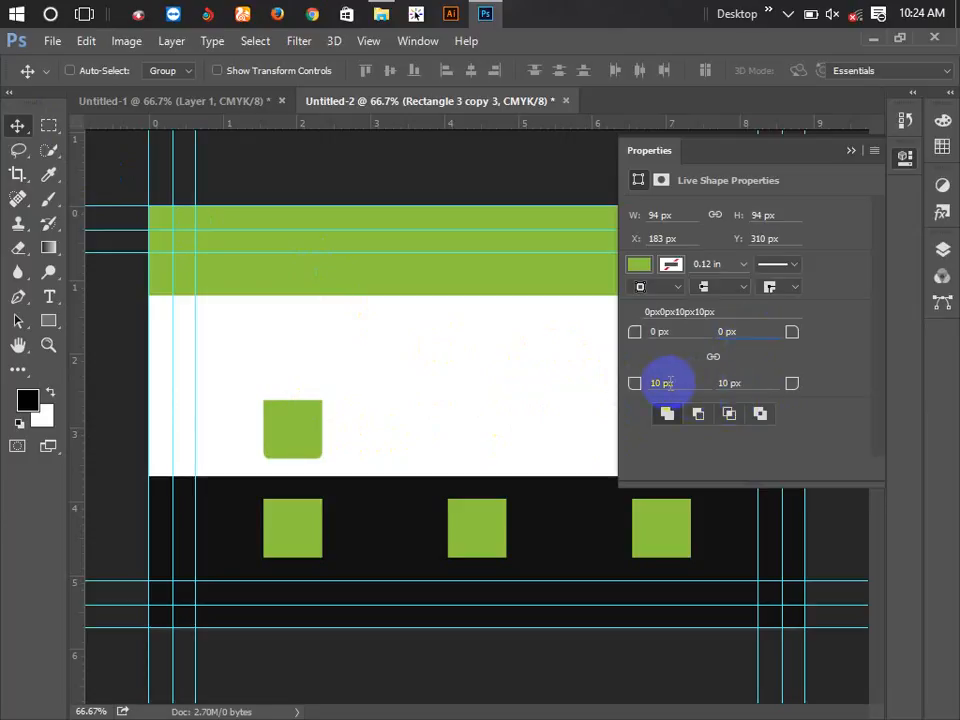
pyautogui.write('20')
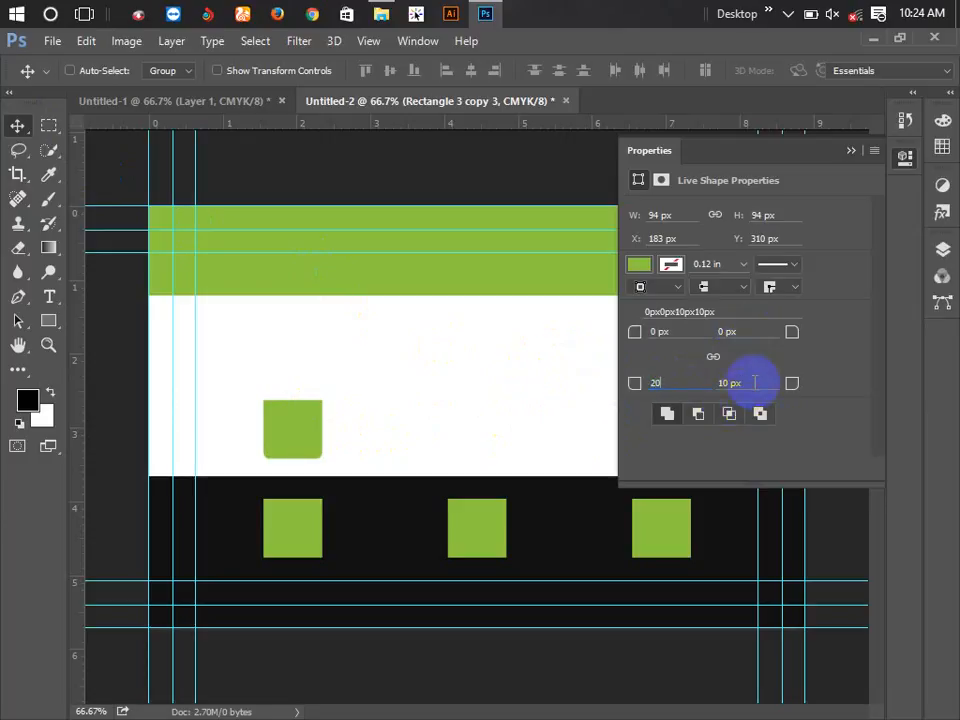
pyautogui.click(755, 382)
pyautogui.write('20')
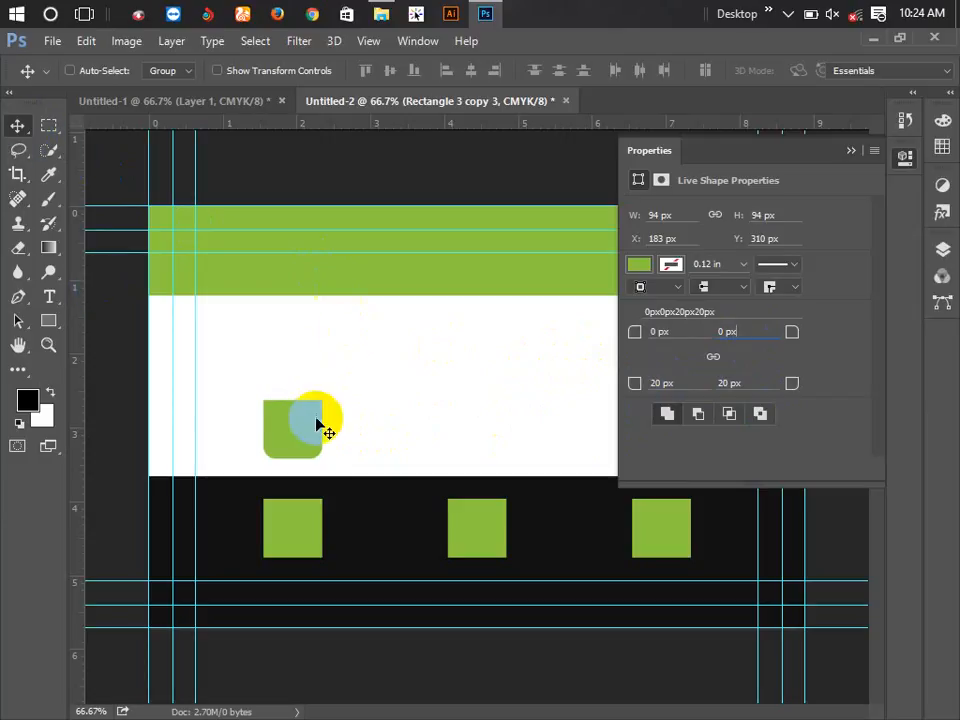
pyautogui.click(851, 150)
# Step: Free-transform the rounded copy into a flat strip about 0.8 by 0.2 cm and place it near the middle of the white area
pyautogui.press('ctrl')
pyautogui.hotkey('ctrl', 't')
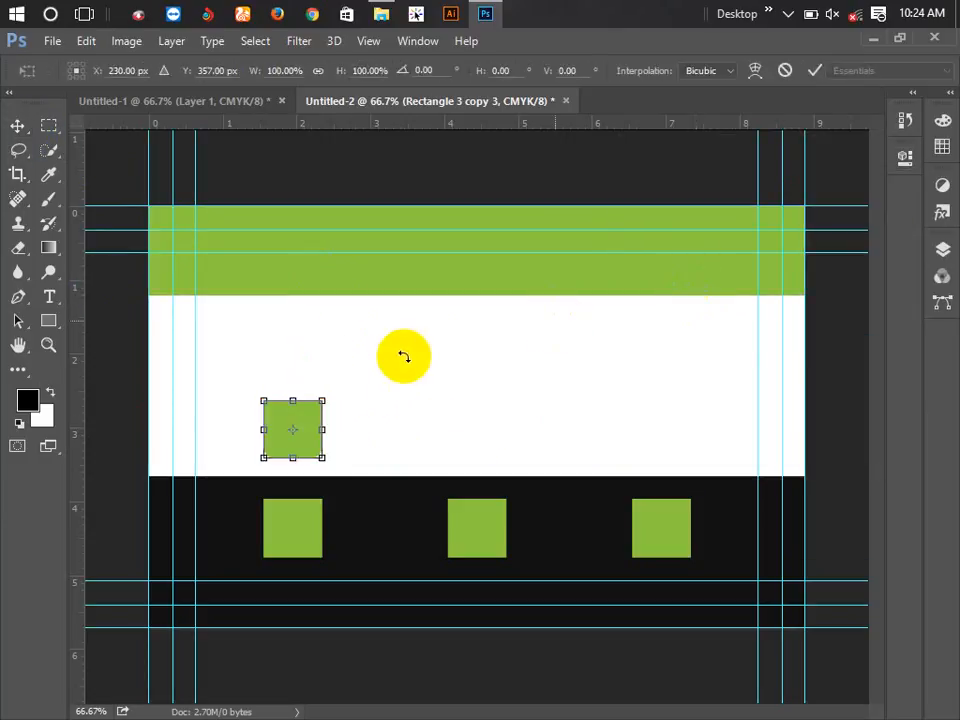
pyautogui.scroll(2, 332, 486)
pyautogui.moveTo(578, 447)
pyautogui.mouseDown()
pyautogui.moveTo(606, 414)
pyautogui.moveTo(586, 429)
pyautogui.mouseUp()
pyautogui.moveTo(540, 154); pyautogui.dragTo(795, 298)
pyautogui.press('Return')
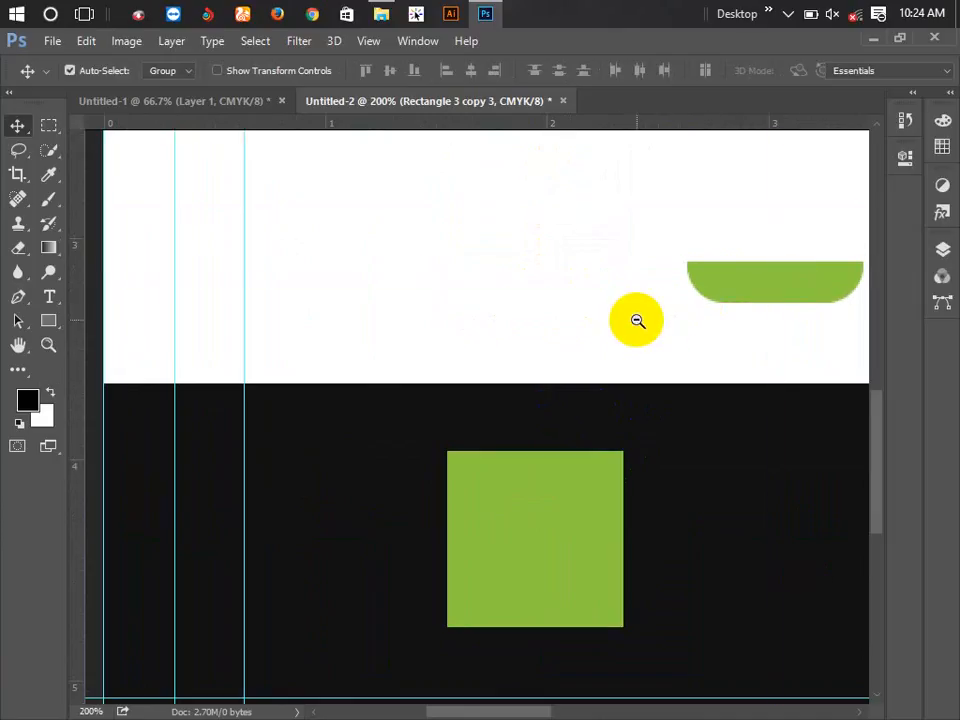
pyautogui.hotkey('ctrl', '-')
pyautogui.hotkey('ctrl', '-')
pyautogui.moveTo(369, 450); pyautogui.dragTo(430, 385)
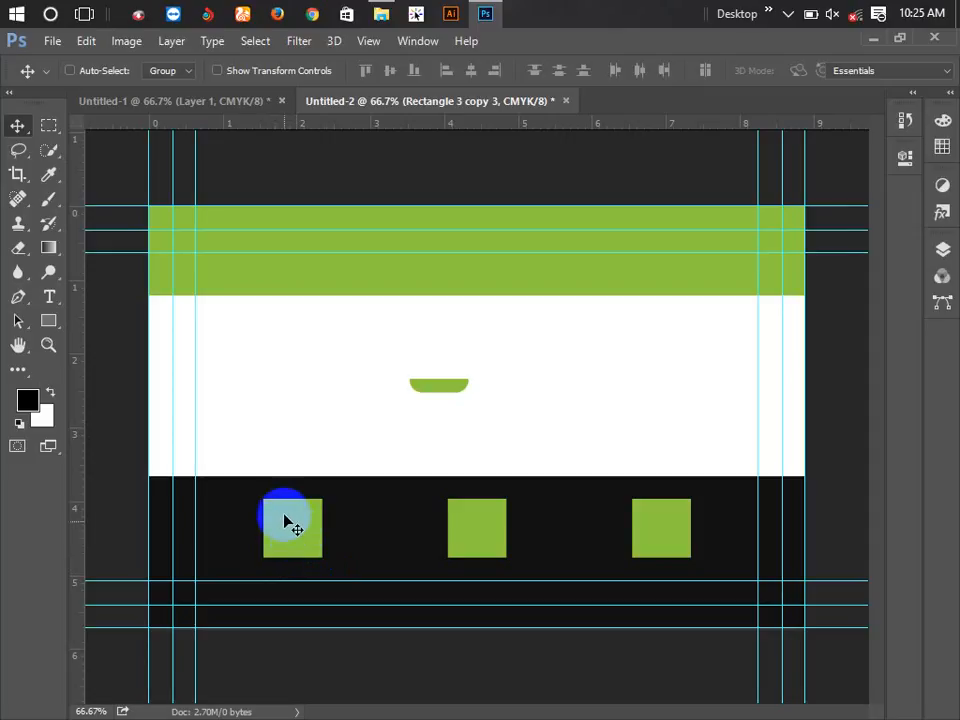
# Step: Centre the rounded green strip horizontally over the first icon square, keeping its height in the white area
pyautogui.click(942, 249)
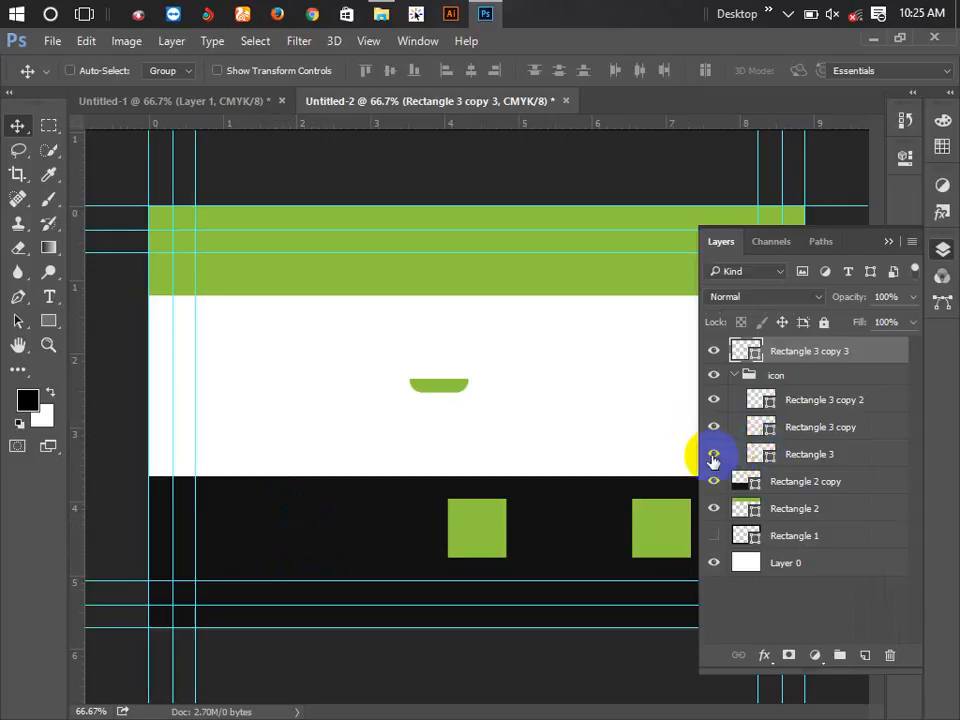
pyautogui.click(713, 456)
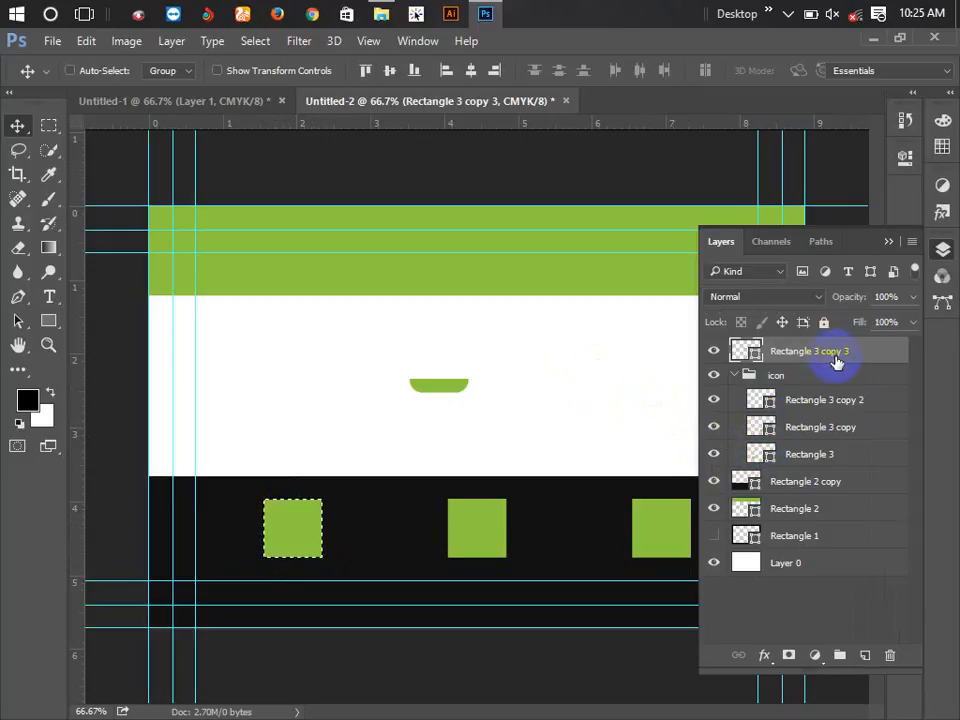
pyautogui.click(389, 72)
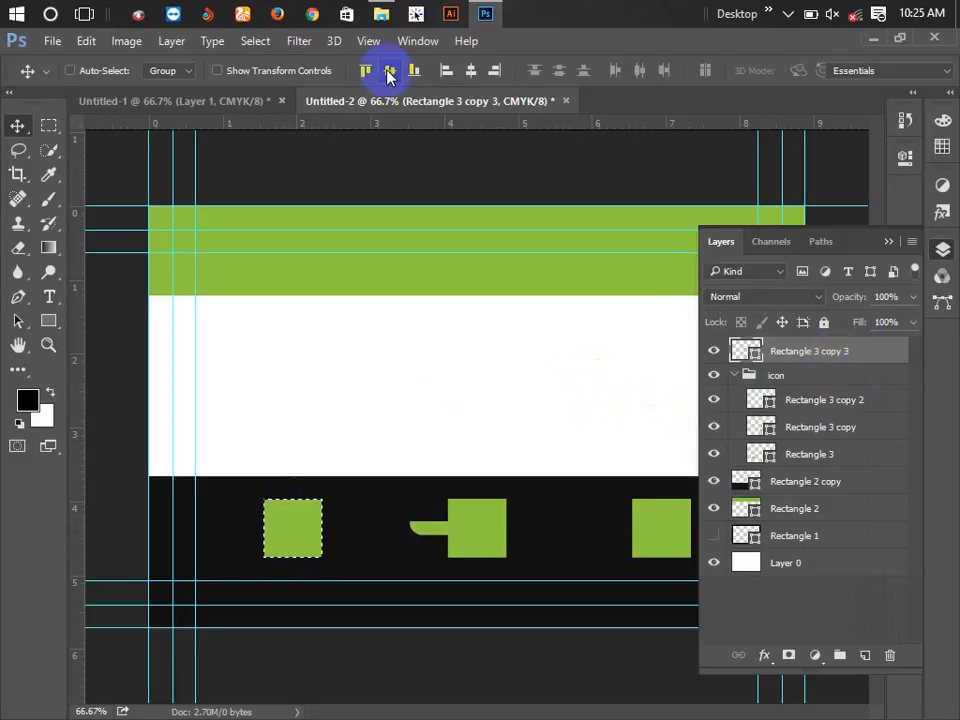
pyautogui.click(470, 72)
pyautogui.hotkey('ctrl', 'z')
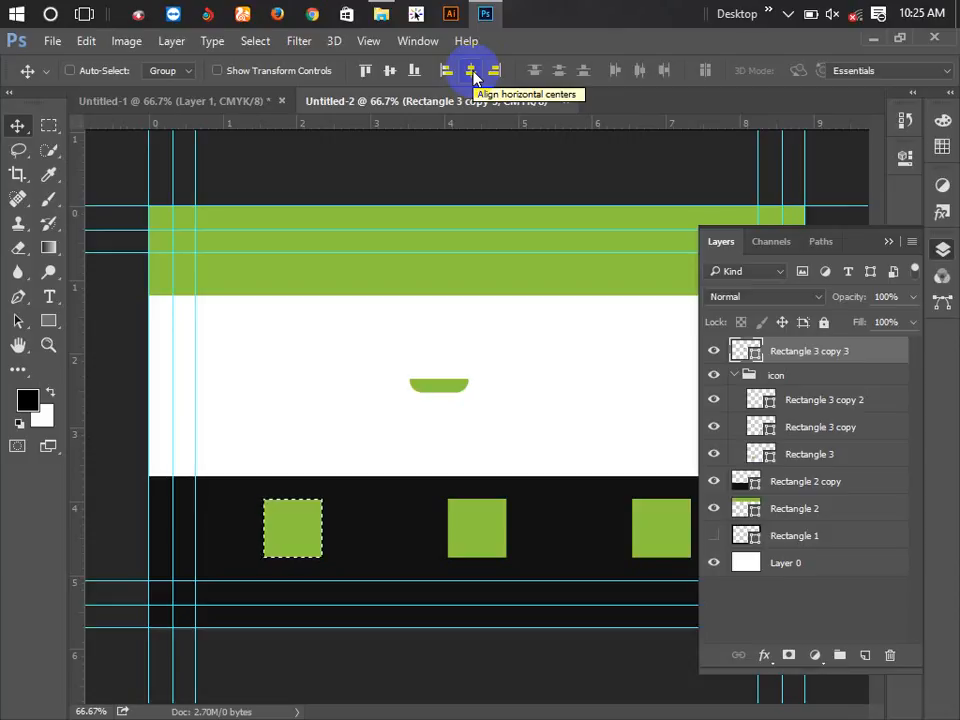
pyautogui.click(472, 72)
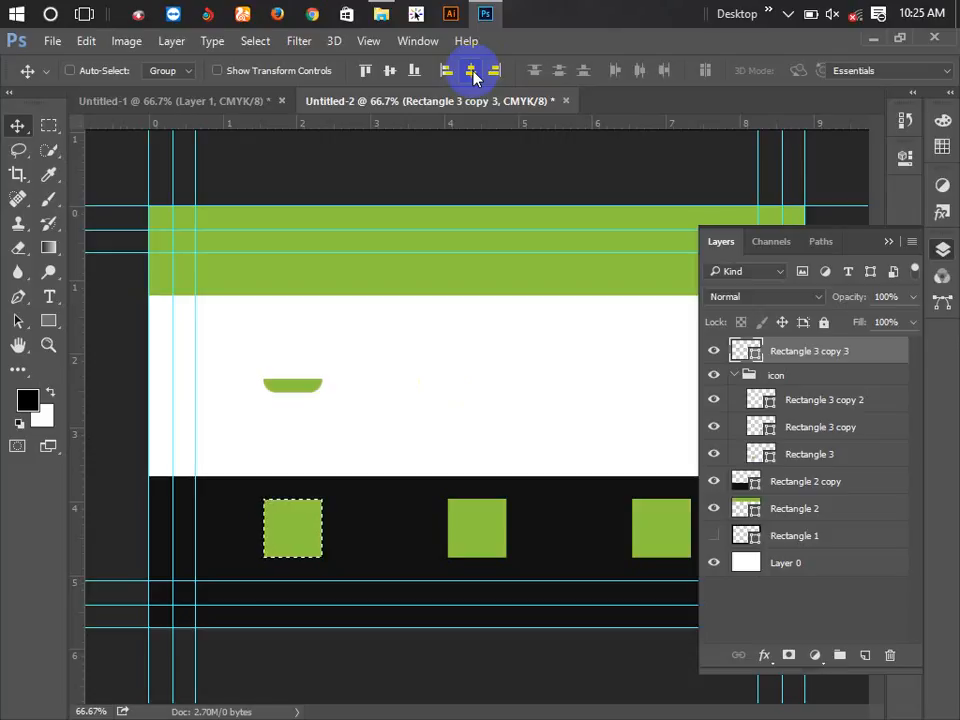
# Step: Move the rounded strip to the black band's upper edge above the first square and duplicate it above the other two squares
pyautogui.moveTo(292, 382); pyautogui.dragTo(491, 502)
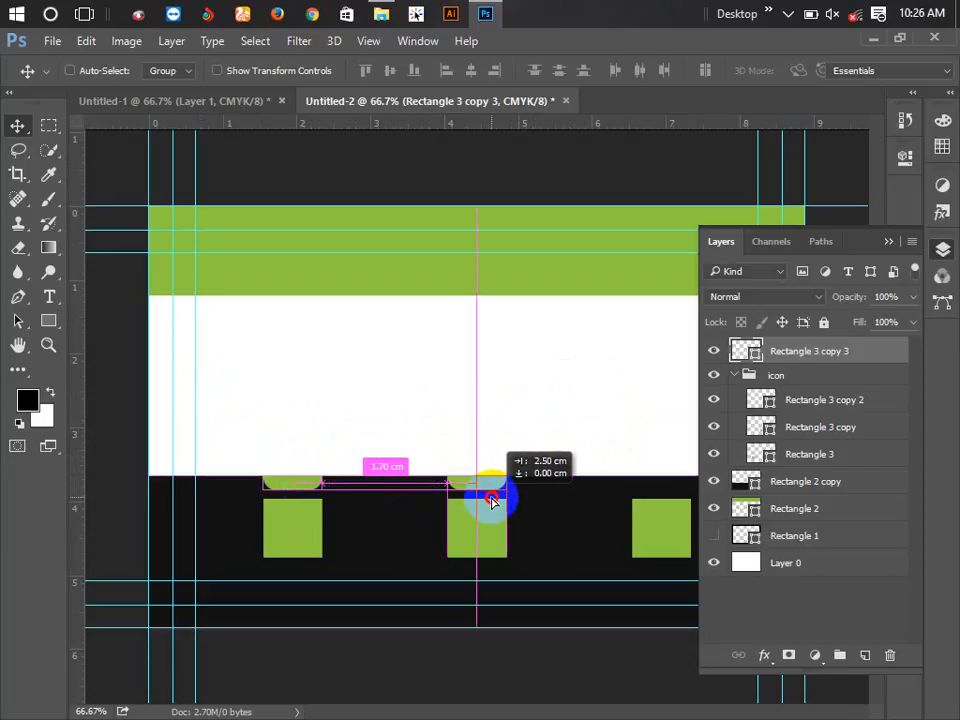
pyautogui.moveTo(491, 502); pyautogui.dragTo(672, 490)
pyautogui.click(888, 241)
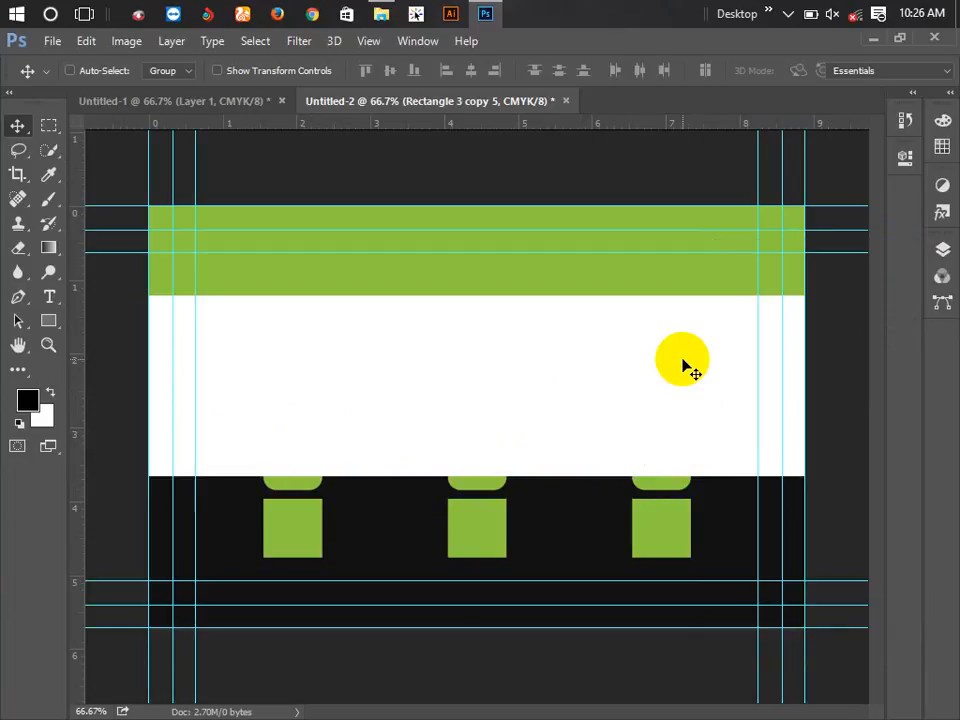
# Step: Open the recent file CARD (12).psd and create a new library from its character styles and colors
pyautogui.click(50, 42)
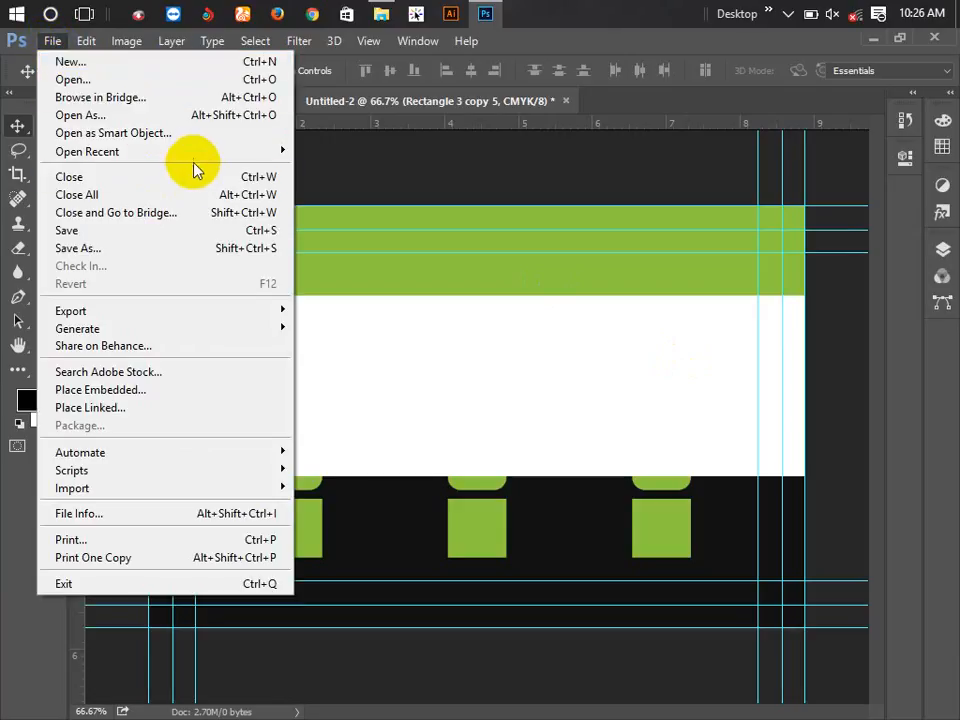
pyautogui.moveTo(201, 158)
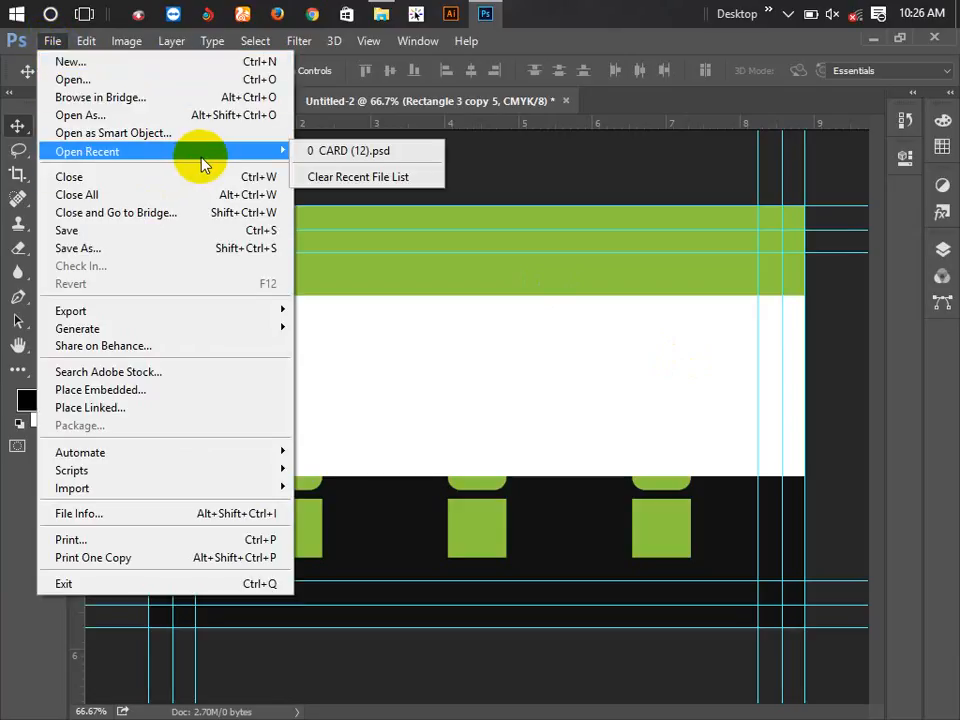
pyautogui.click(334, 152)
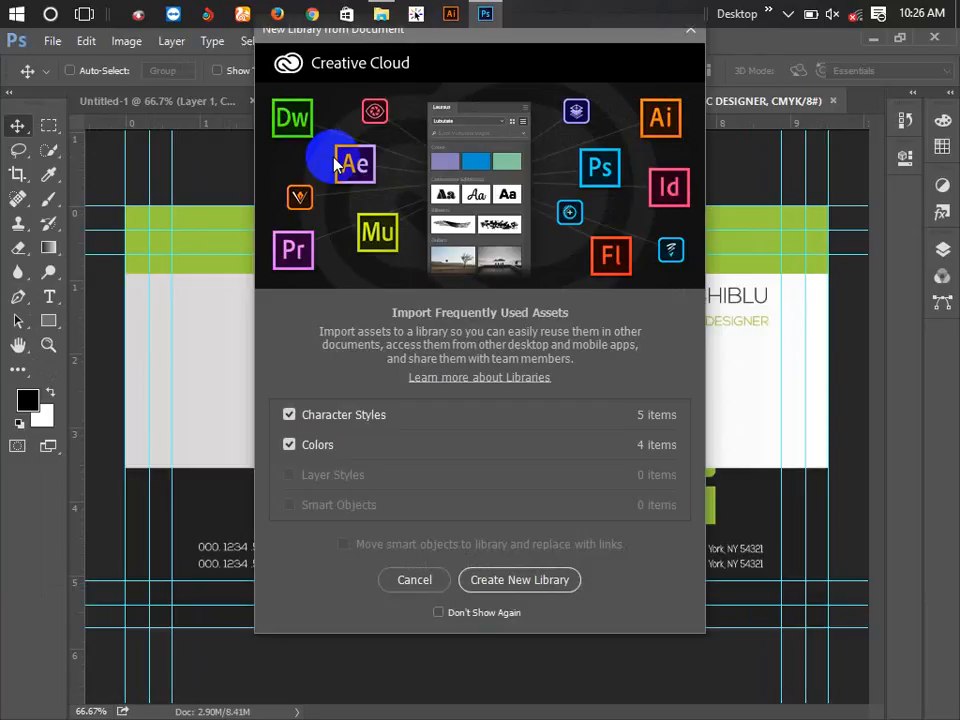
pyautogui.click(499, 579)
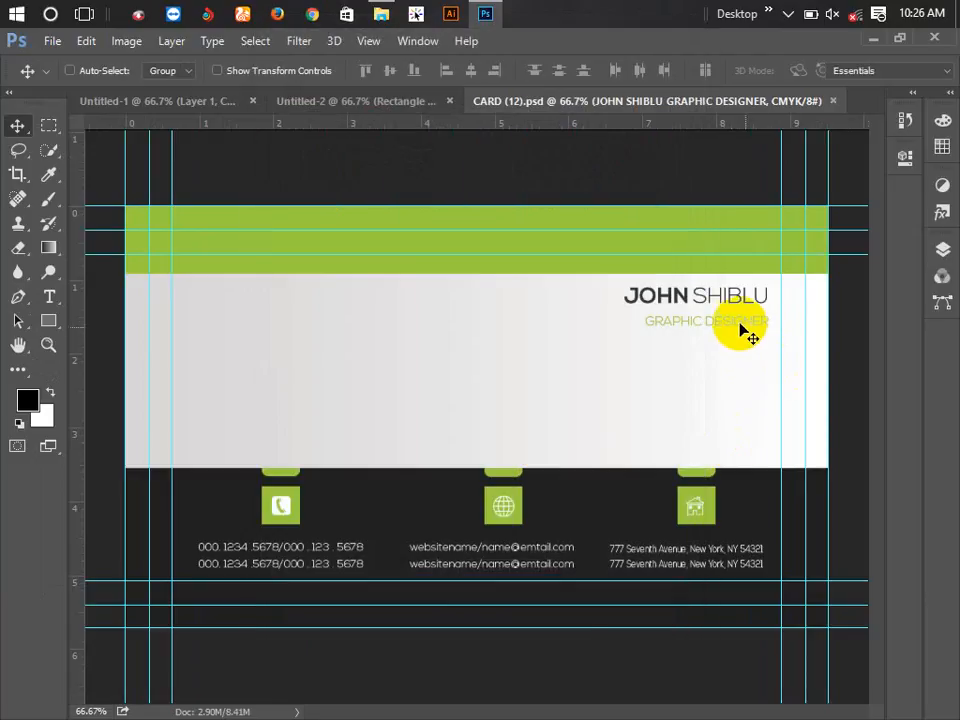
# Step: Copy the name and job title text layer from CARD (12).psd into Untitled-2, just below the green band beside the inner right guide
pyautogui.click(943, 256)
pyautogui.scroll(1, 838, 430)
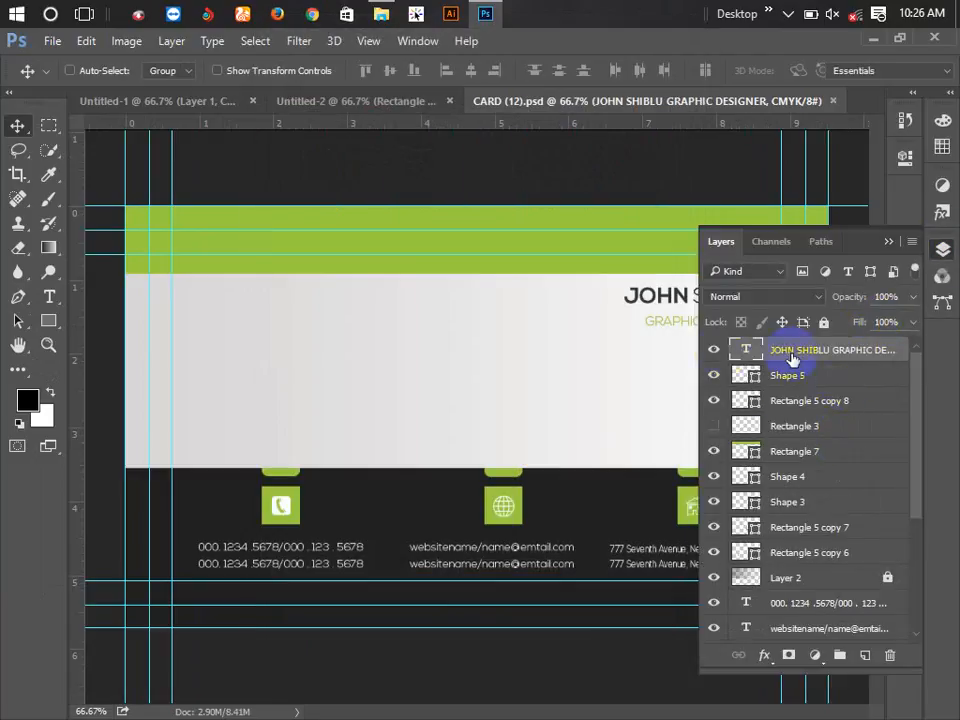
pyautogui.click(713, 353)
pyautogui.click(713, 353)
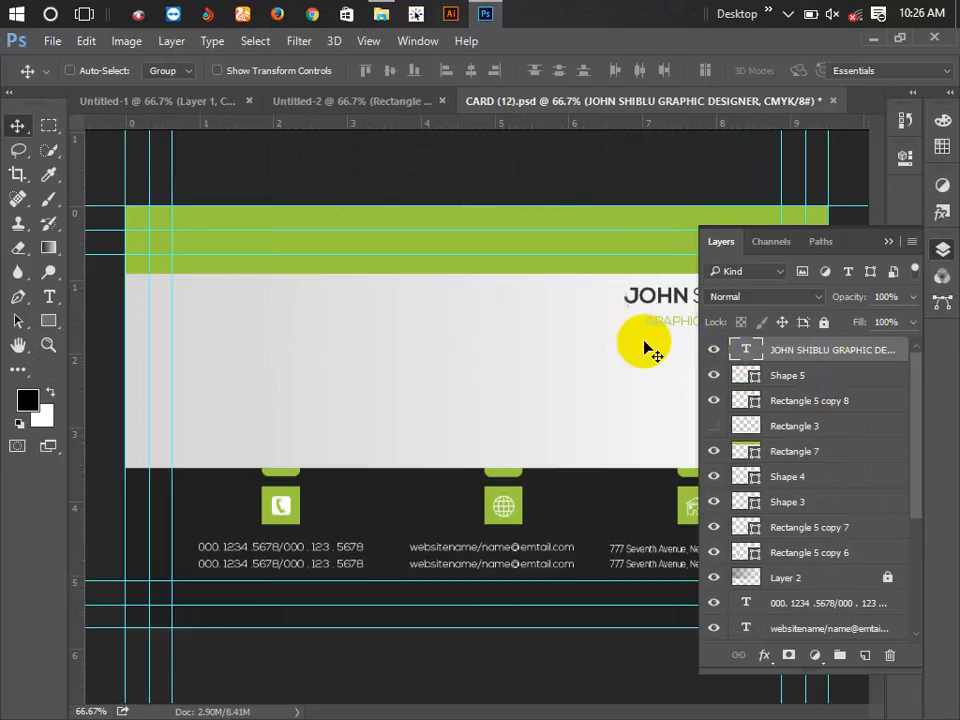
pyautogui.moveTo(628, 293); pyautogui.dragTo(712, 318)
pyautogui.click(888, 241)
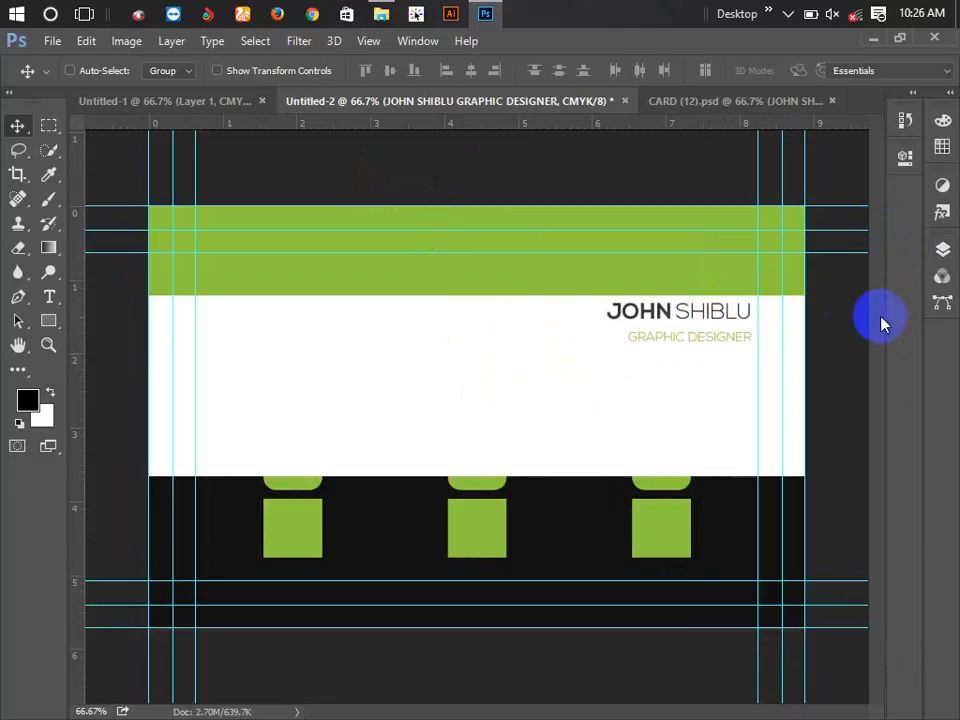
pyautogui.moveTo(759, 347); pyautogui.dragTo(755, 345)
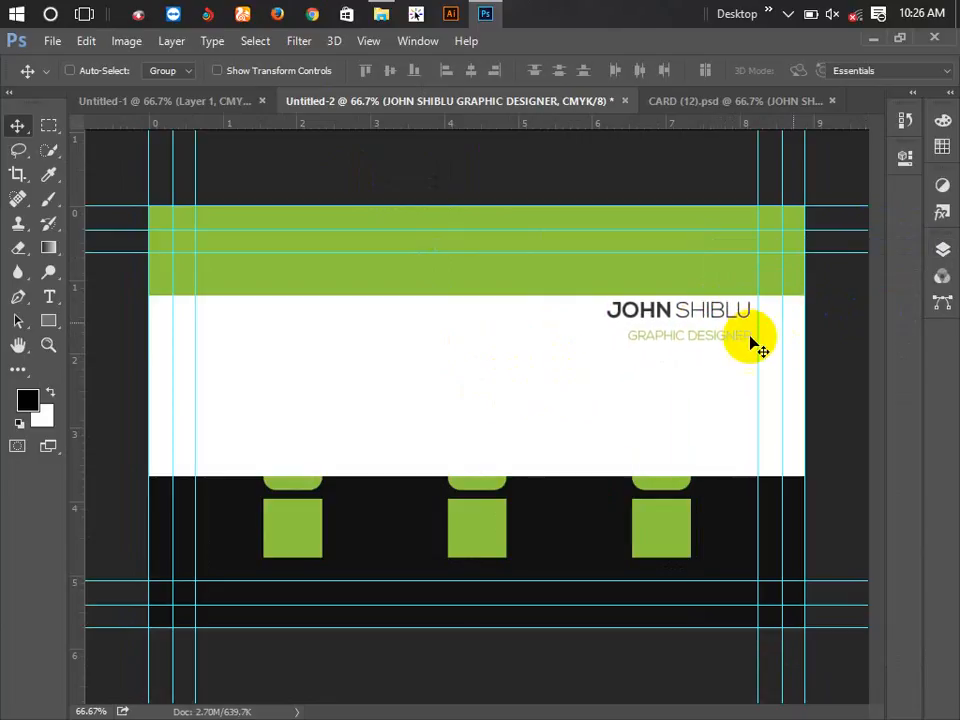
# Step: Copy the four phone, website and address text layers from CARD (12).psd into the lower black band of Untitled-2
pyautogui.click(688, 102)
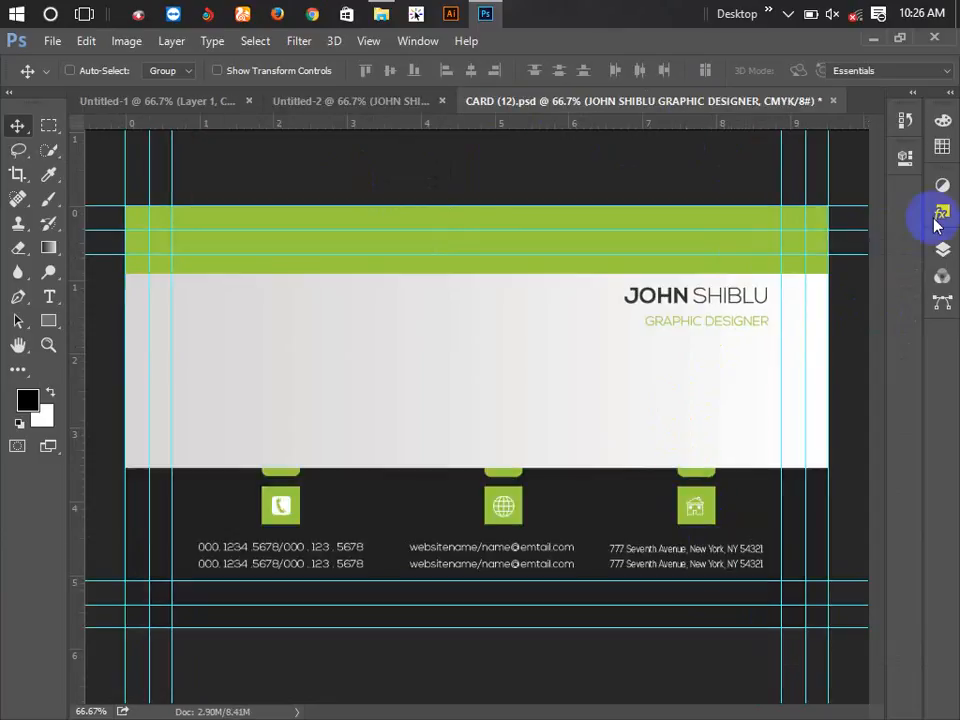
pyautogui.click(942, 252)
pyautogui.scroll(-1, 851, 467)
pyautogui.click(853, 480)
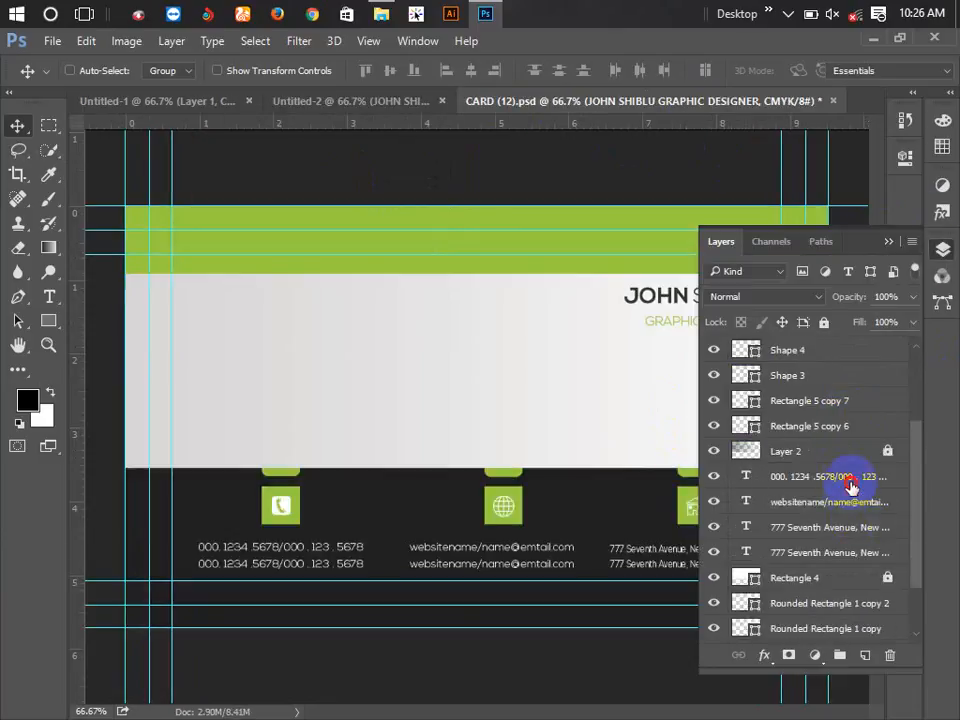
pyautogui.keyDown('shift'); pyautogui.click(822, 555); pyautogui.keyUp('shift')
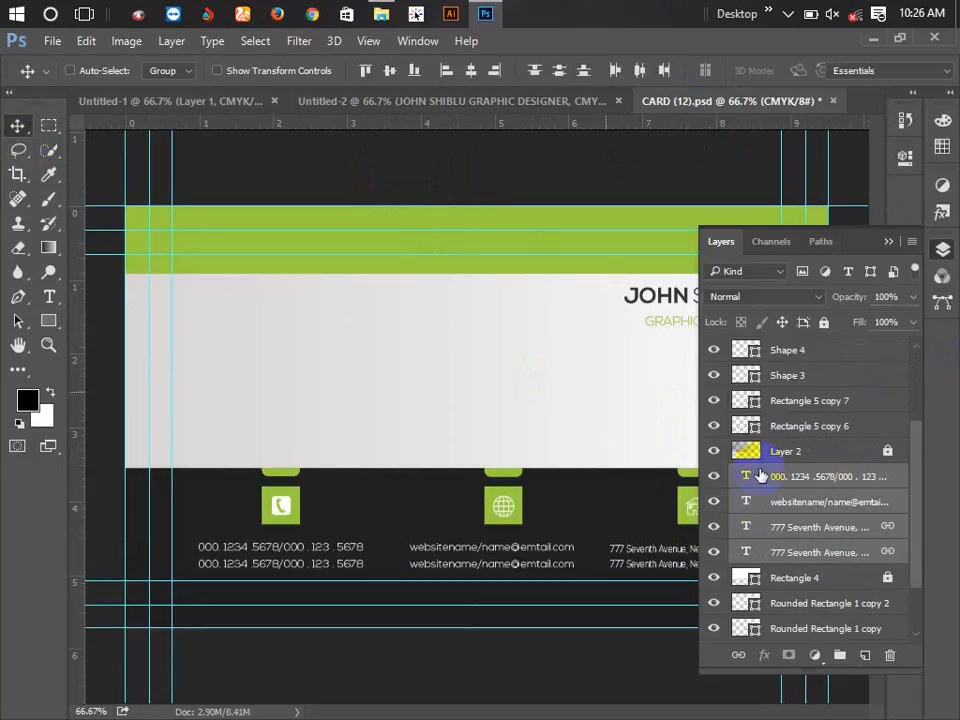
pyautogui.moveTo(645, 581)
pyautogui.mouseDown()
pyautogui.moveTo(465, 424)
pyautogui.moveTo(361, 176)
pyautogui.moveTo(404, 107)
pyautogui.moveTo(557, 456)
pyautogui.moveTo(564, 514)
pyautogui.moveTo(621, 583)
pyautogui.moveTo(655, 588)
pyautogui.mouseUp()
pyautogui.click(888, 242)
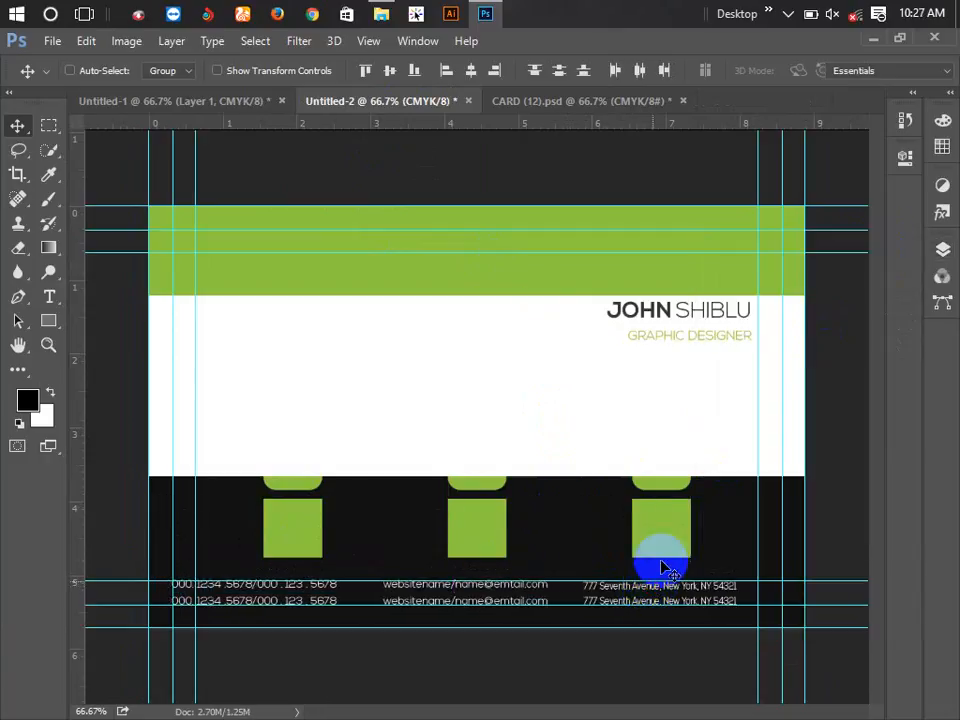
# Step: Scale the icon group with the three green squares to about 76% around its centre
pyautogui.click(943, 247)
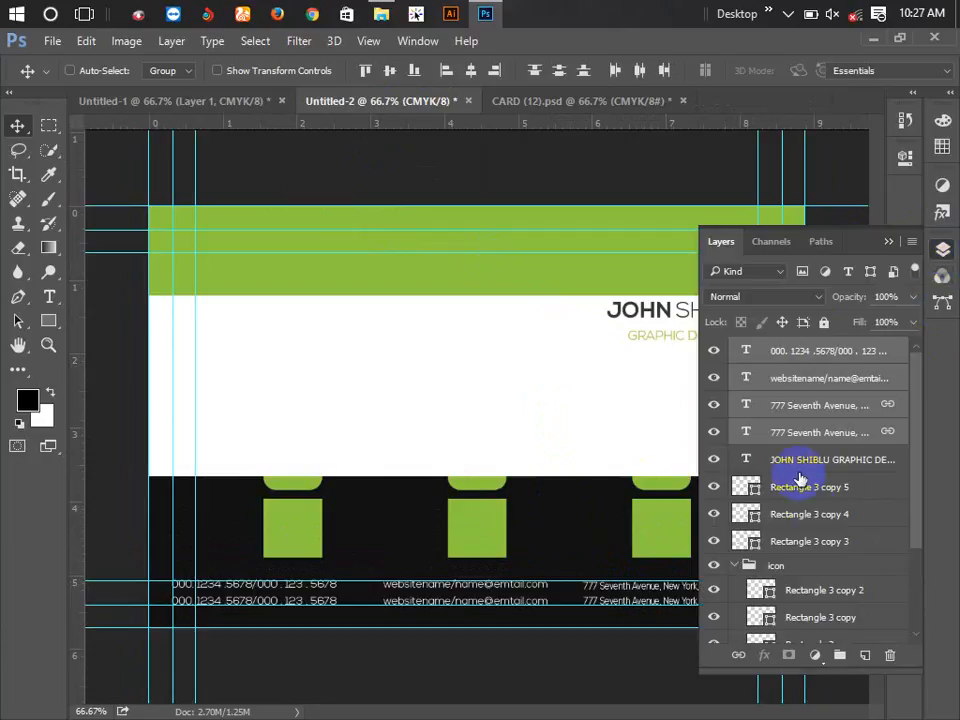
pyautogui.scroll(-1, 800, 480)
pyautogui.click(797, 540)
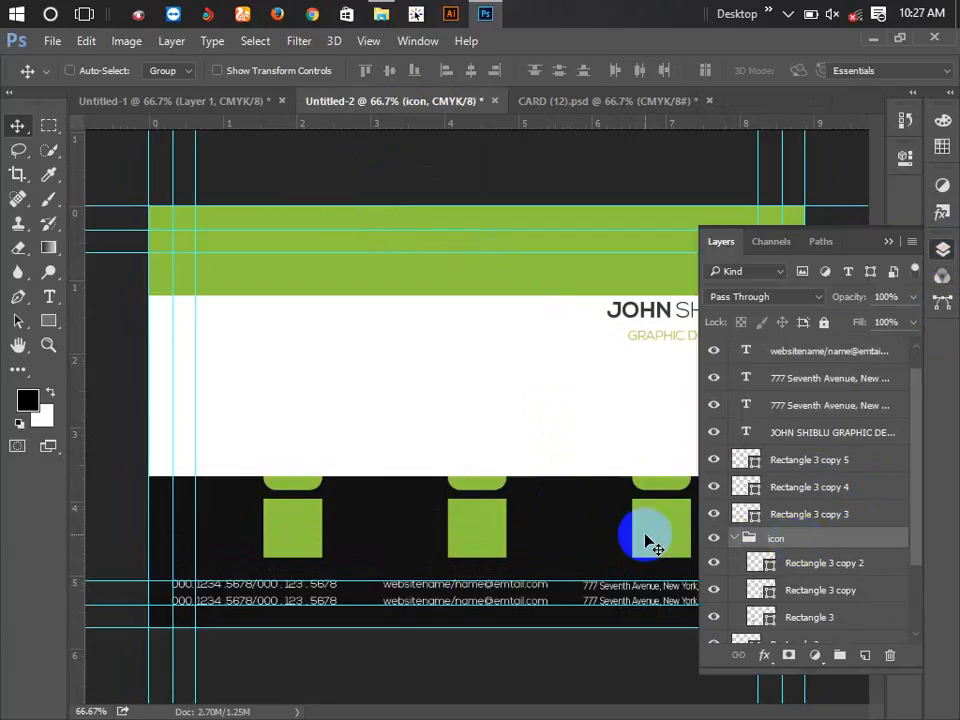
pyautogui.hotkey('ctrl', 't')
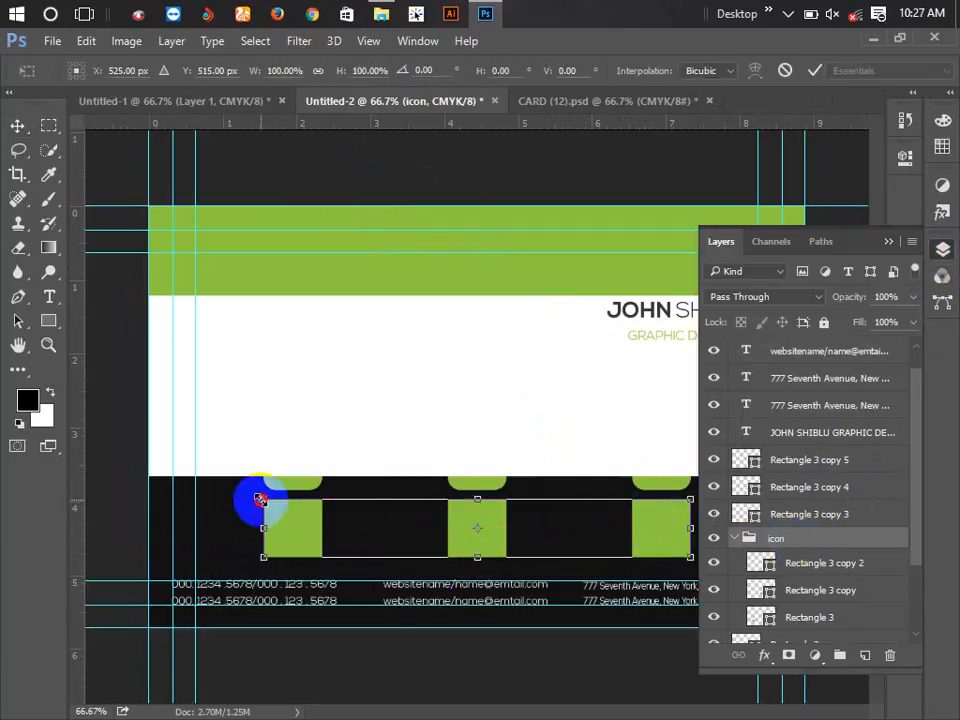
pyautogui.moveTo(260, 500); pyautogui.dragTo(306, 536)
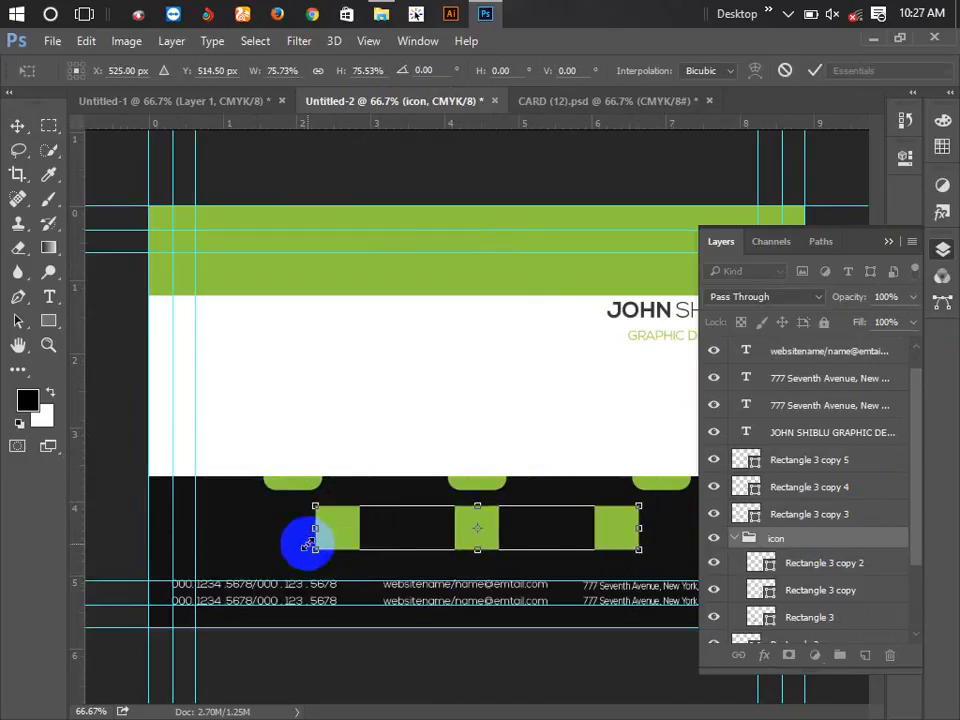
pyautogui.click(888, 241)
pyautogui.press('Return')
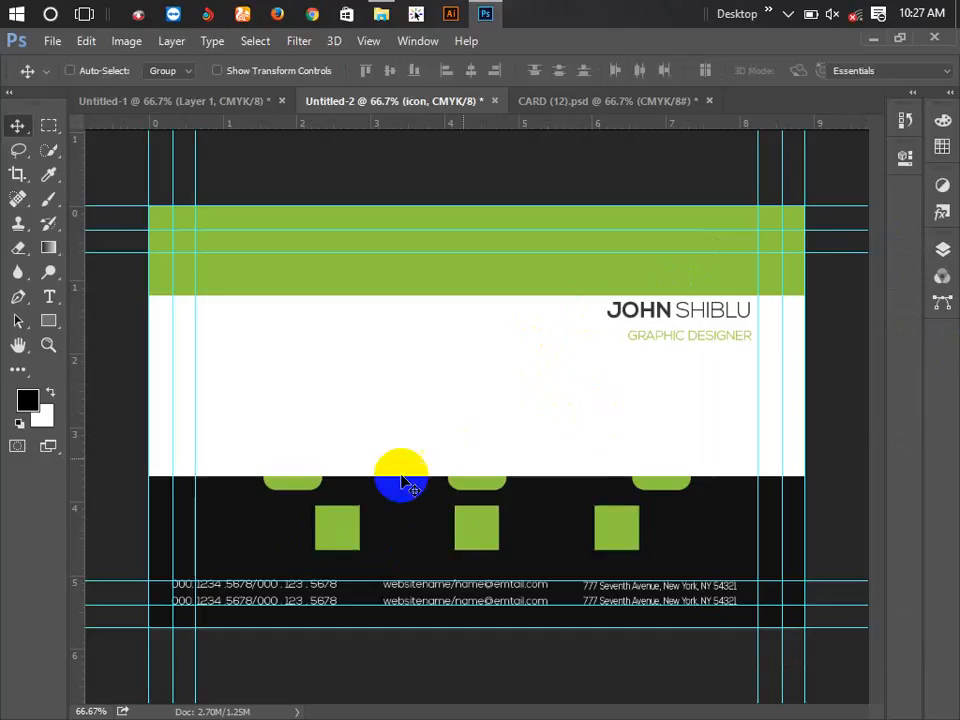
# Step: Centre the first icon square horizontally under the rounded tab above it
pyautogui.click(943, 250)
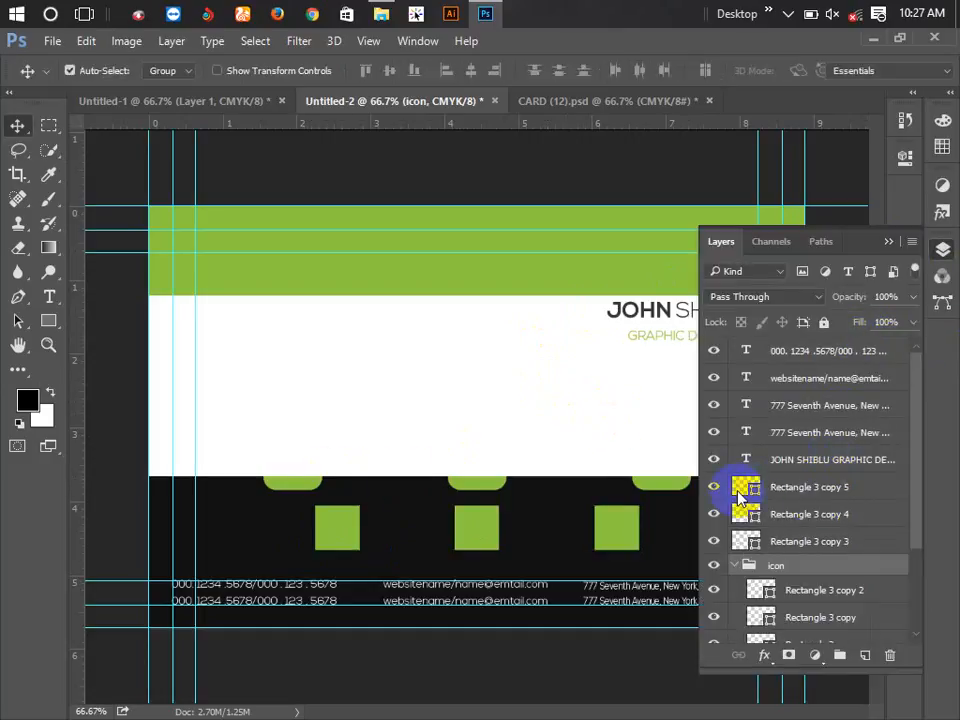
pyautogui.keyDown('ctrl'); pyautogui.click(749, 496); pyautogui.keyUp('ctrl')
pyautogui.moveTo(752, 505); pyautogui.dragTo(802, 540)
pyautogui.keyDown('ctrl'); pyautogui.click(814, 524); pyautogui.keyUp('ctrl')
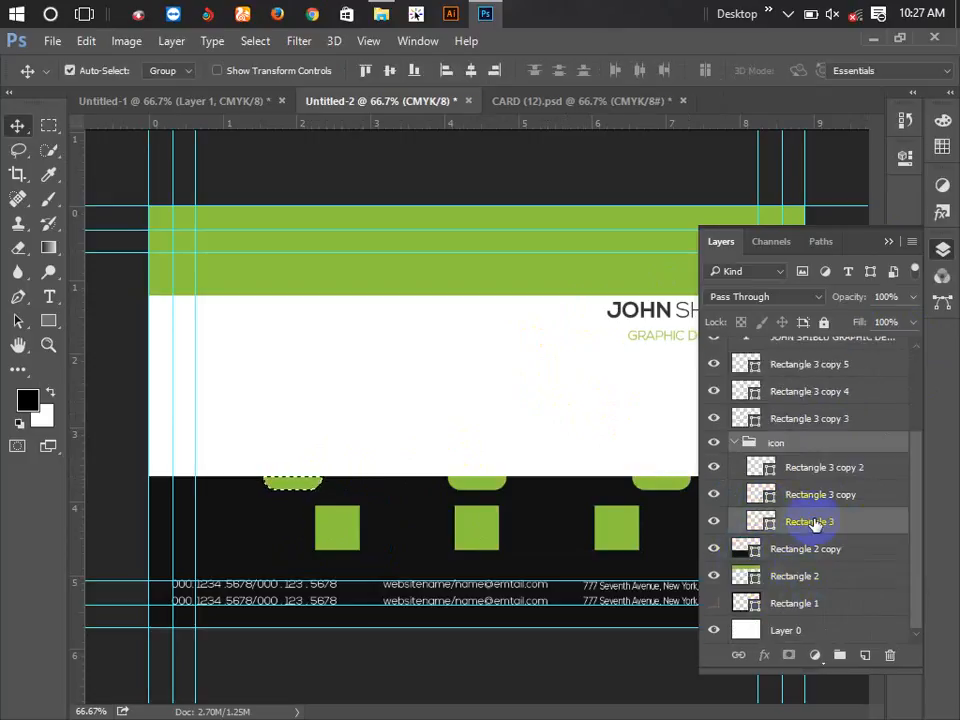
pyautogui.click(760, 444)
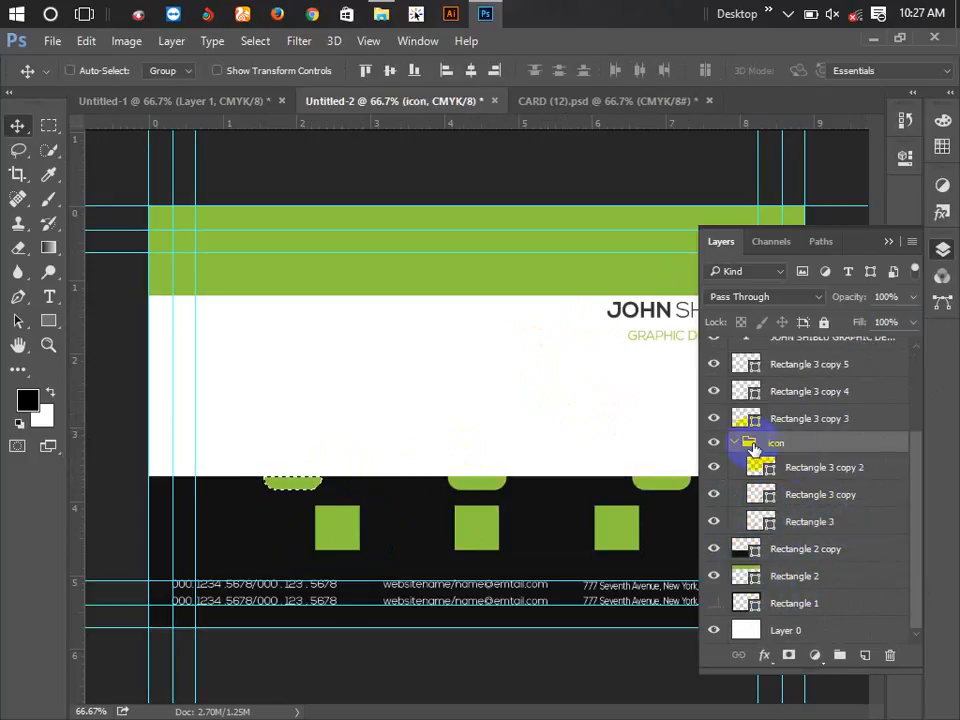
pyautogui.click(795, 522)
pyautogui.click(470, 72)
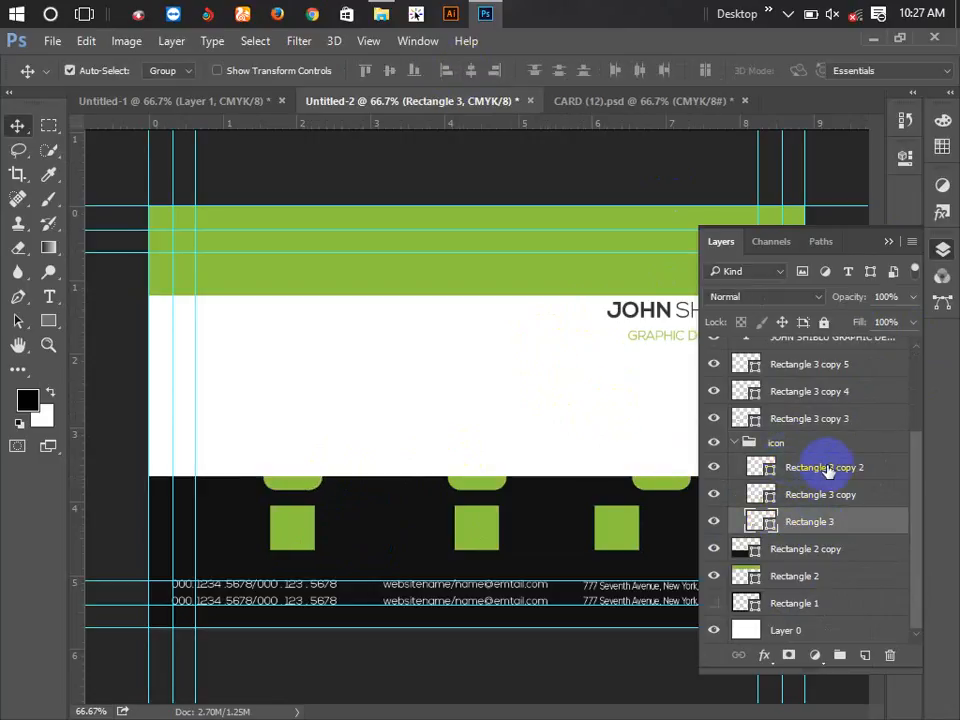
pyautogui.hotkey('ctrl', 'd')
# Step: Align the second and third icon squares horizontally with the centres of the rounded tabs above them and clear the selection
pyautogui.scroll(3, 768, 492)
pyautogui.scroll(-2, 748, 478)
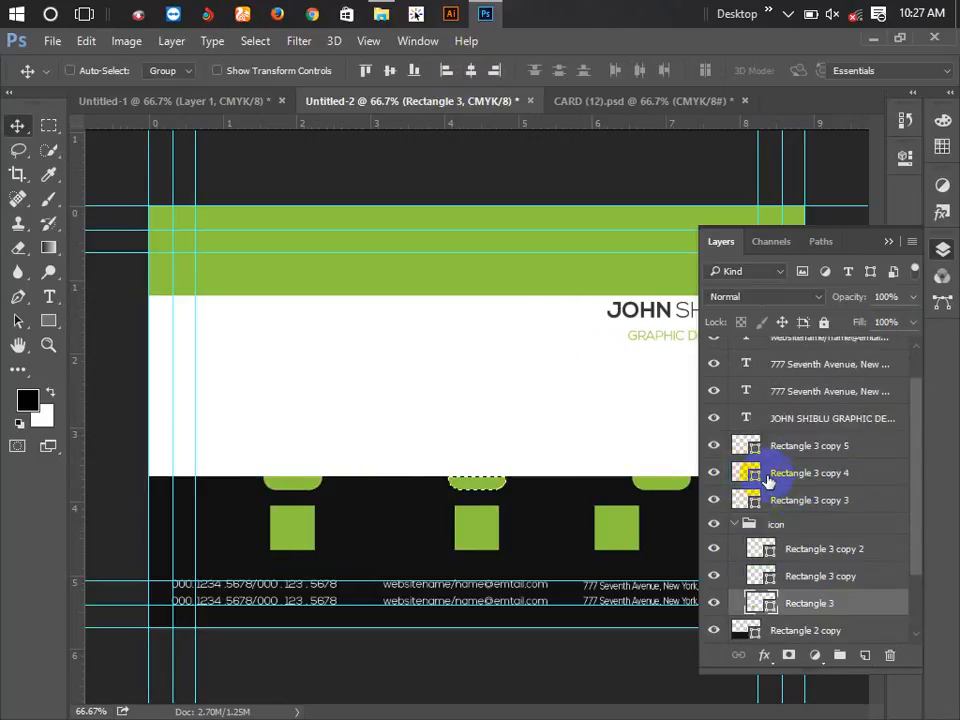
pyautogui.keyDown('ctrl'); pyautogui.click(757, 524); pyautogui.keyUp('ctrl')
pyautogui.click(792, 524)
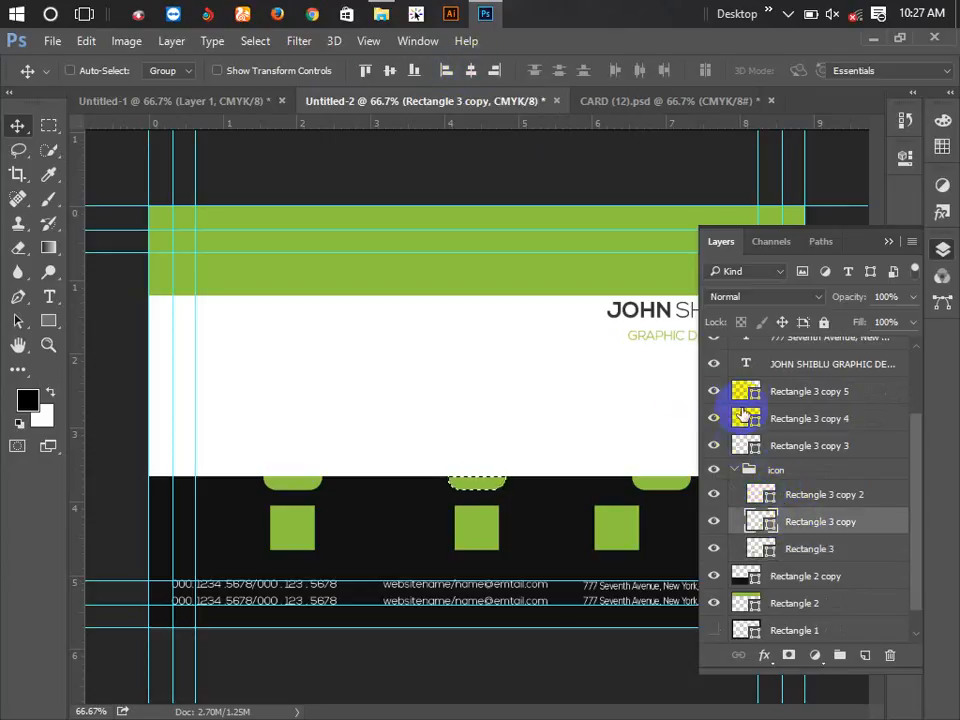
pyautogui.keyDown('ctrl'); pyautogui.click(764, 495); pyautogui.keyUp('ctrl')
pyautogui.click(843, 495)
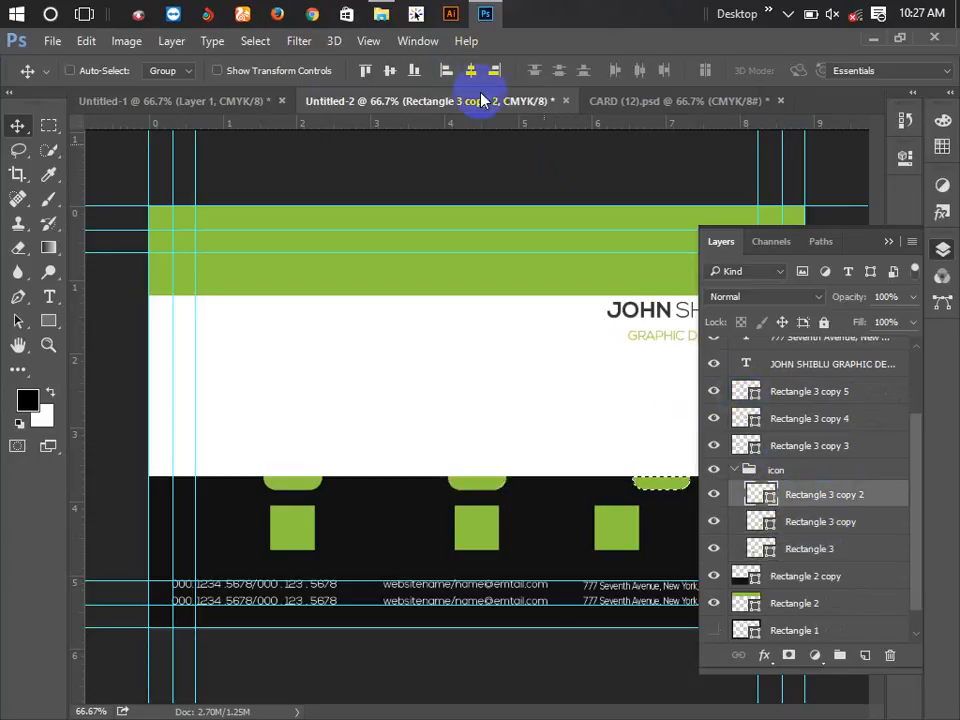
pyautogui.click(471, 74)
pyautogui.hotkey('ctrl', 'd')
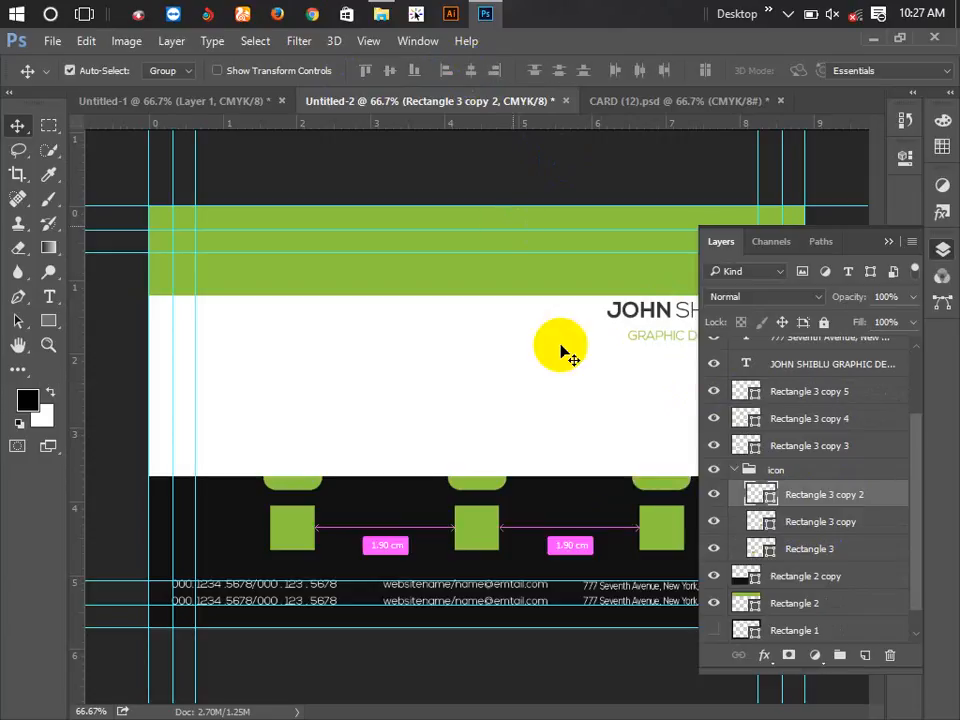
pyautogui.click(889, 243)
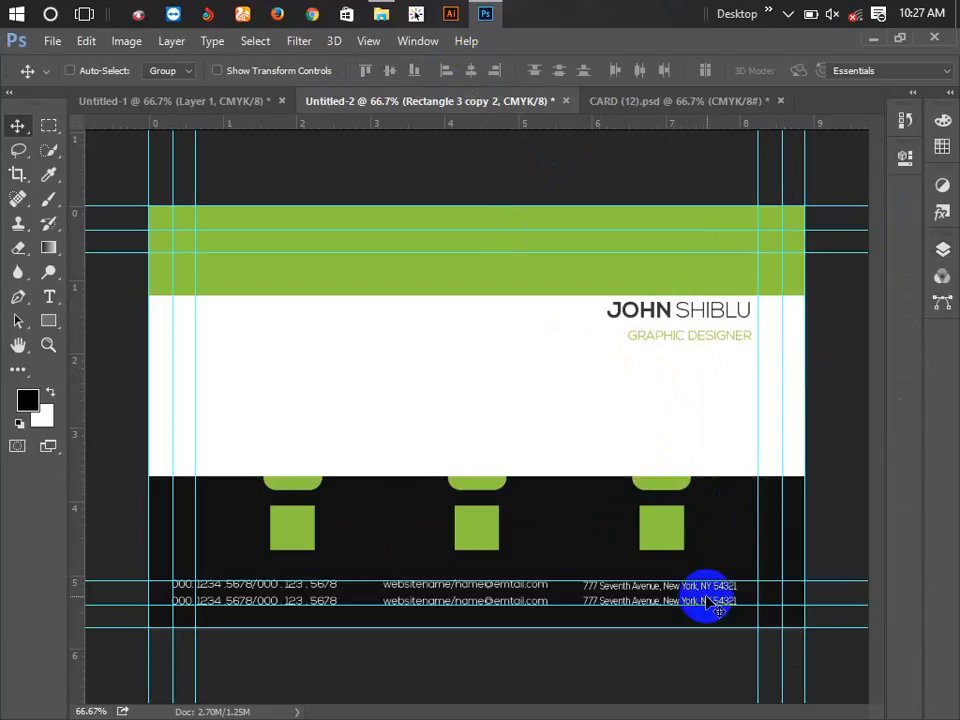
# Step: Move the four phone, website and address text layers up to just below the icon squares and slightly right
pyautogui.click(942, 250)
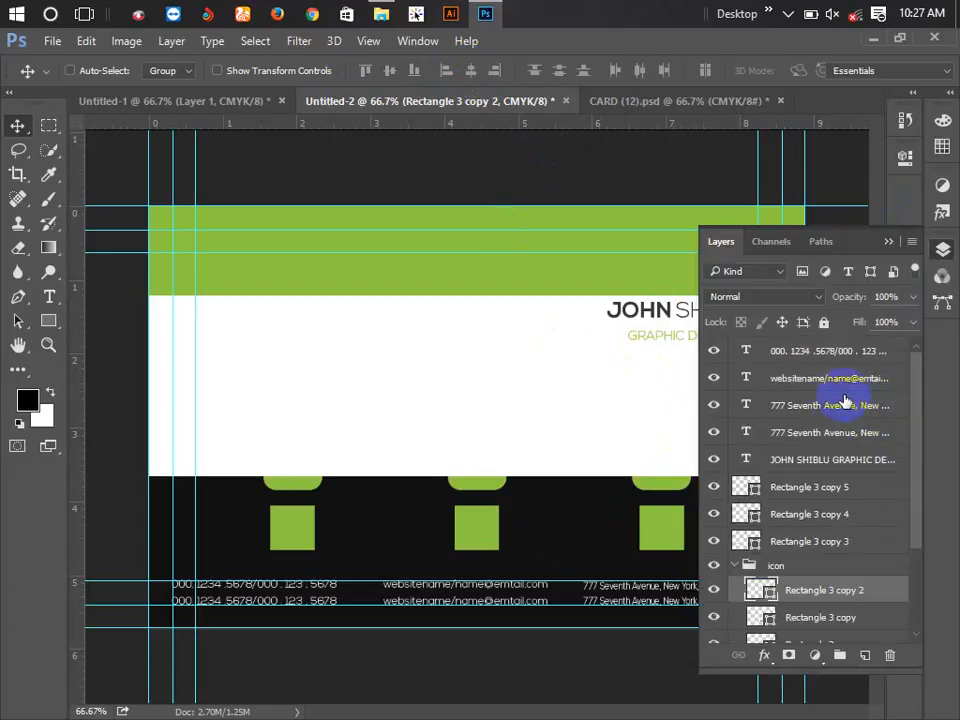
pyautogui.click(810, 432)
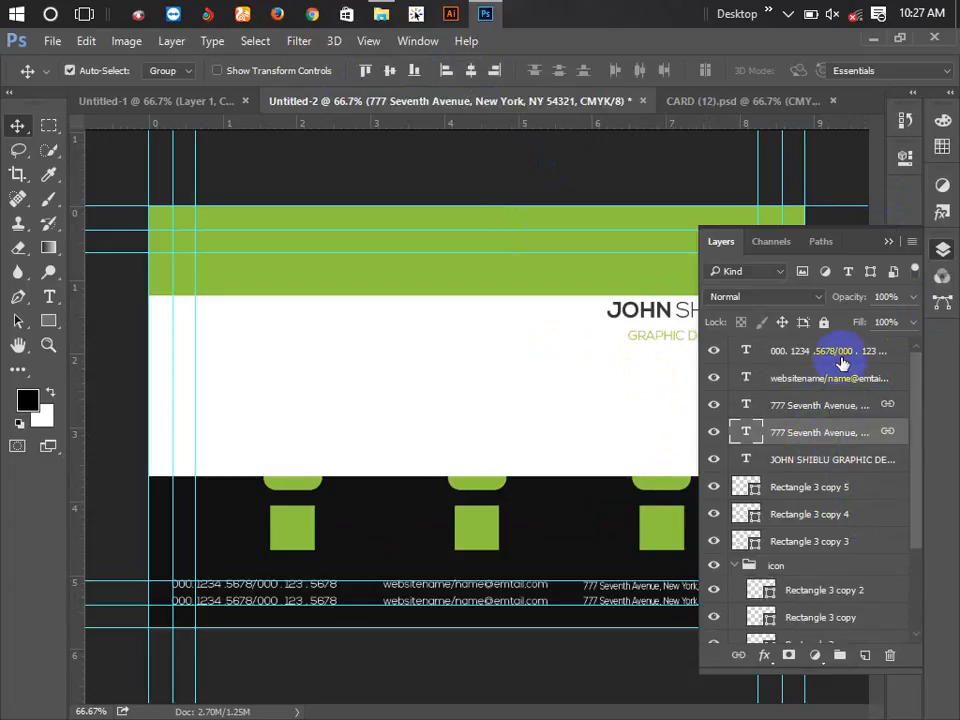
pyautogui.keyDown('shift'); pyautogui.click(841, 358); pyautogui.keyUp('shift')
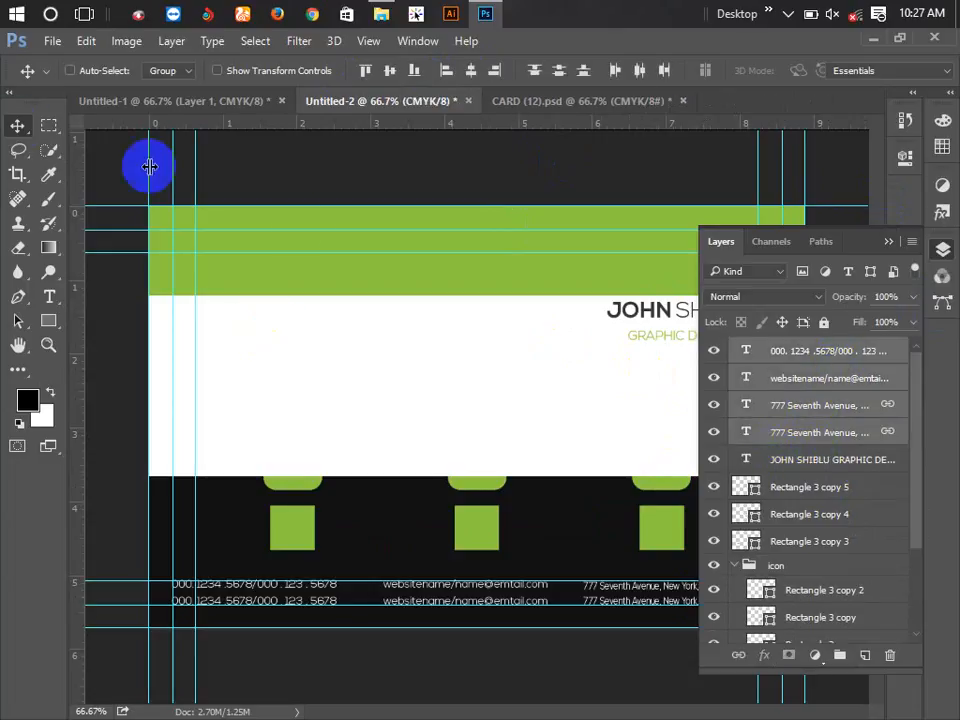
pyautogui.press('Up')
pyautogui.press('Up')
pyautogui.press('Up')
pyautogui.press('Up')
pyautogui.press('Up')
pyautogui.press('Up')
pyautogui.press('Up')
pyautogui.press('Up')
pyautogui.press('Up')
pyautogui.press('Up')
pyautogui.press('Up')
pyautogui.press('Up')
pyautogui.press('Up')
pyautogui.press('Up')
pyautogui.press('Up')
pyautogui.press('Up')
pyautogui.press('Up')
pyautogui.press('Up')
pyautogui.press('Up')
pyautogui.press('Up')
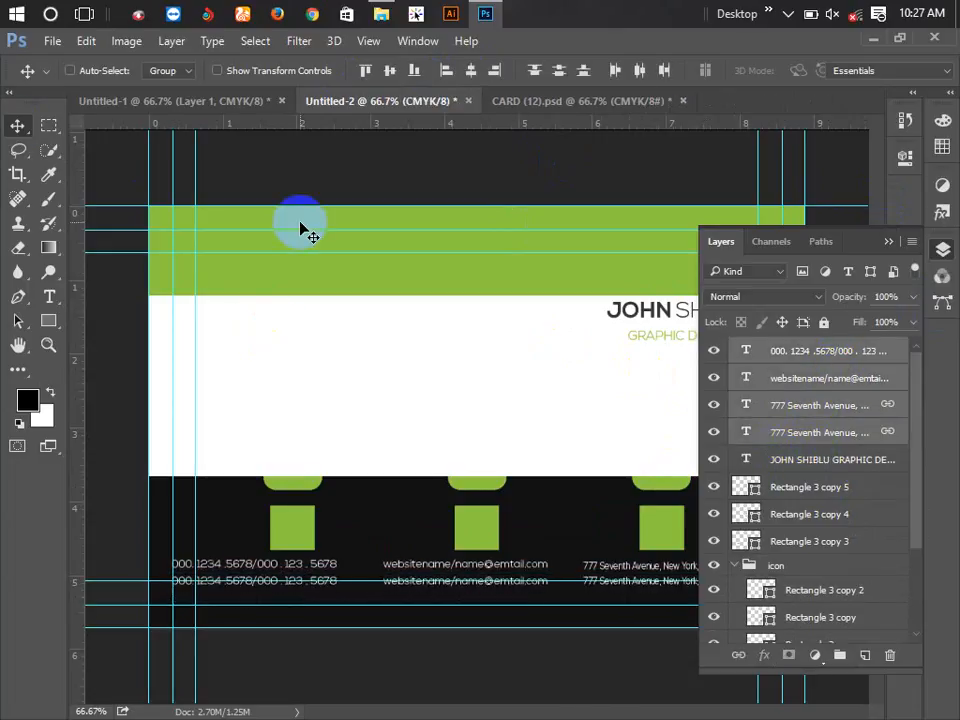
pyautogui.press('Up')
pyautogui.press('Up')
pyautogui.press('Up')
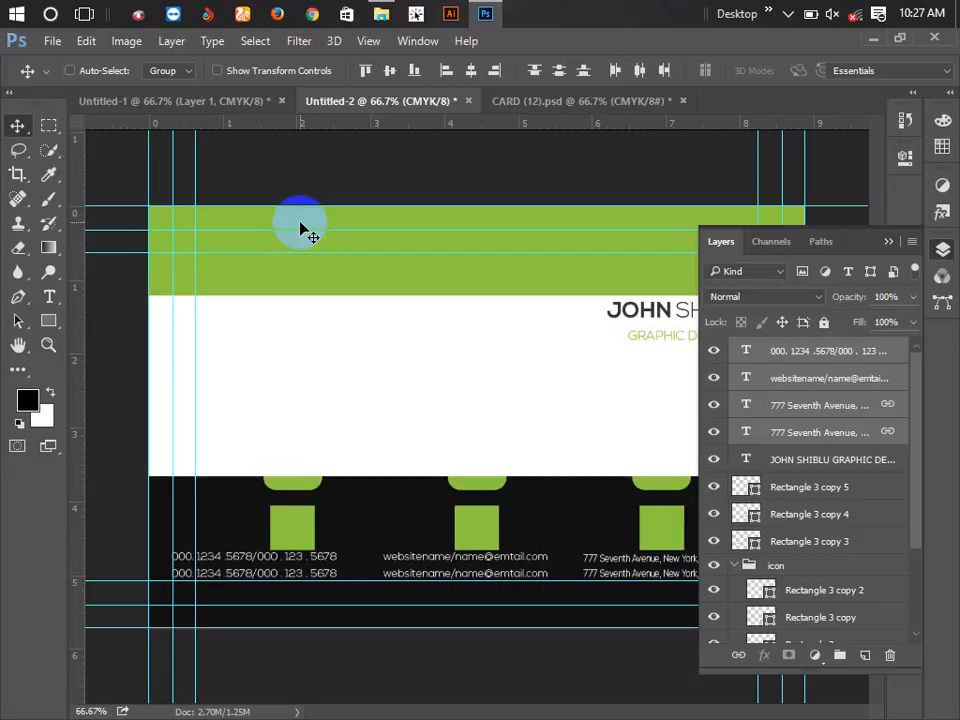
pyautogui.press('Right')
pyautogui.press('Right')
pyautogui.press('Right')
pyautogui.click(810, 398)
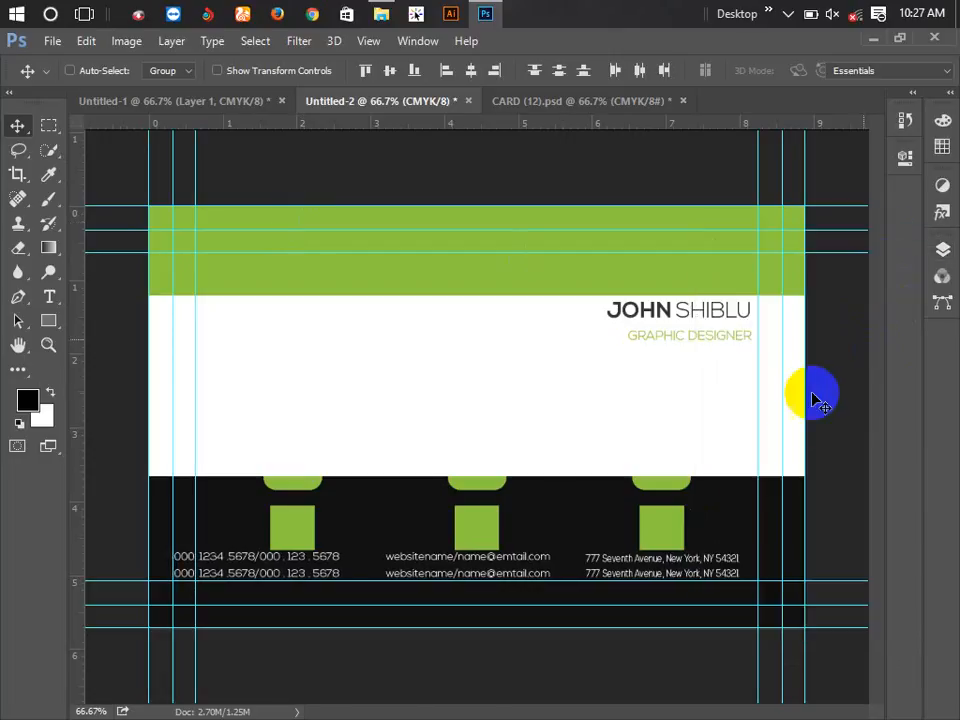
# Step: Scale the four contact text layers down together with Free Transform and nudge them right under the icon squares
pyautogui.keyDown('ctrl'); pyautogui.click(589, 471); pyautogui.keyUp('ctrl')
pyautogui.moveTo(548, 516); pyautogui.dragTo(756, 328)
pyautogui.moveTo(454, 439); pyautogui.dragTo(460, 441)
pyautogui.hotkey('ctrl', 't')
pyautogui.moveTo(178, 409); pyautogui.dragTo(251, 418)
pyautogui.moveTo(612, 478); pyautogui.dragTo(545, 480)
pyautogui.press('Return')
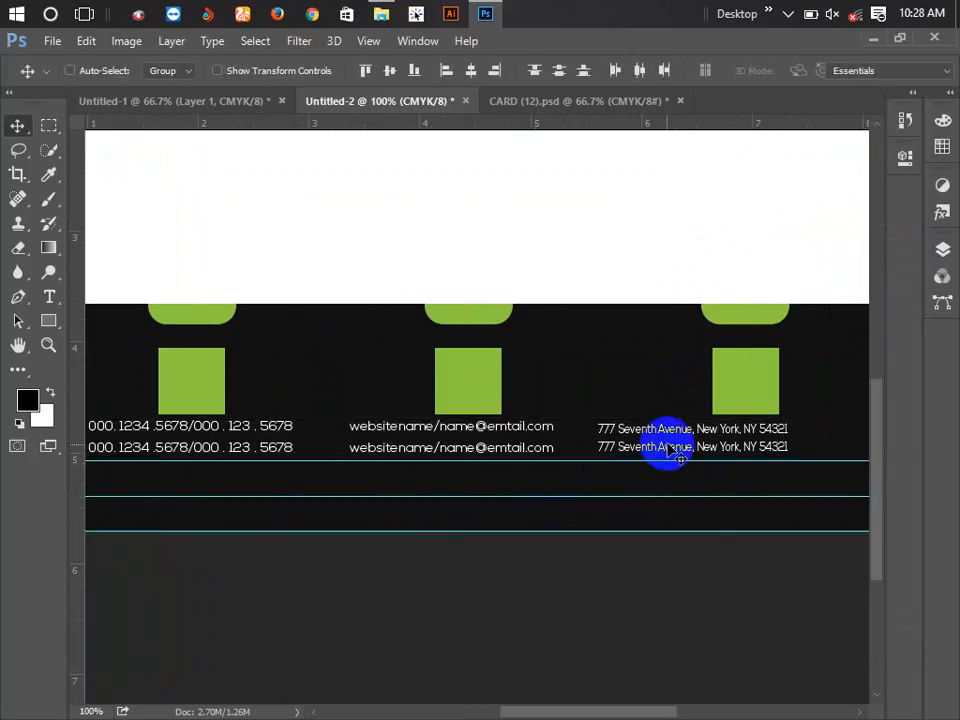
pyautogui.press('Right')
pyautogui.press('Right')
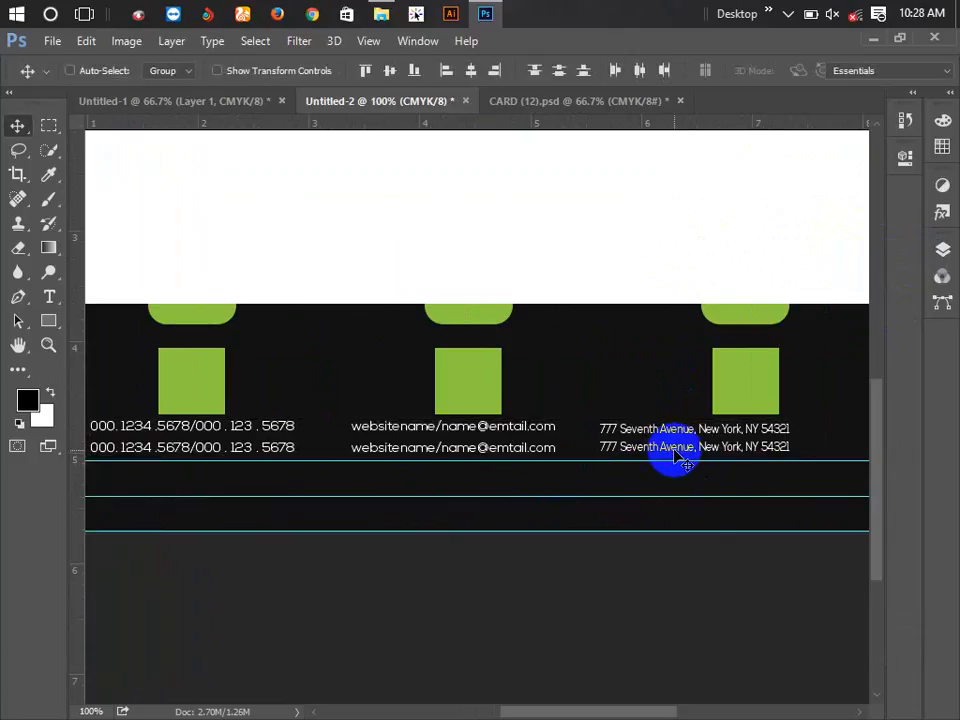
pyautogui.press('Right')
pyautogui.press('Right')
pyautogui.press('Right')
pyautogui.press('Right')
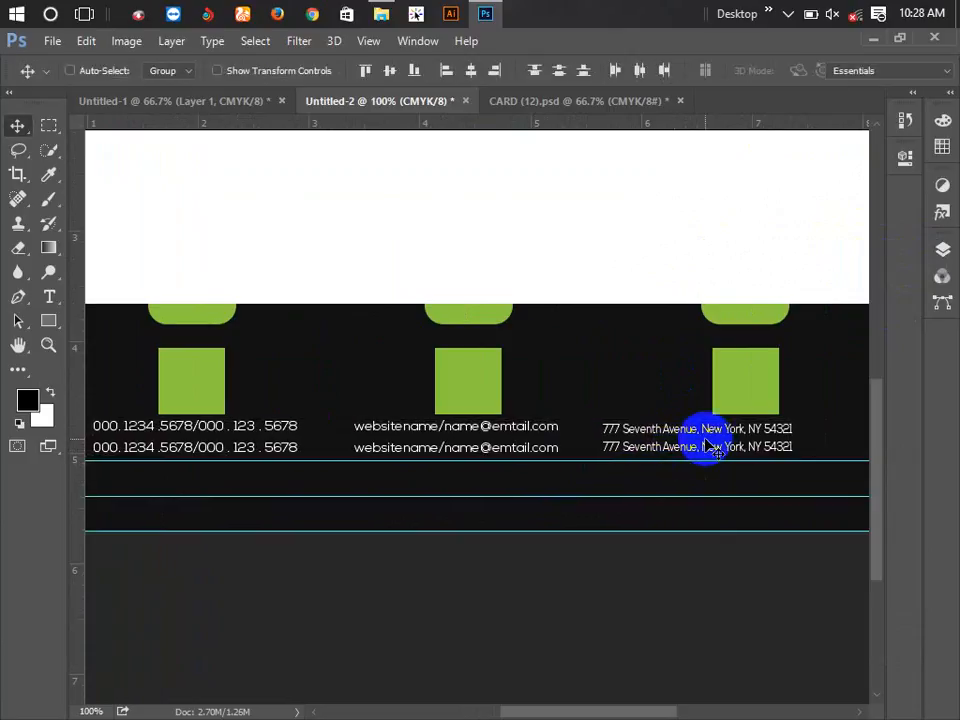
# Step: Select only the two address text layers and move them right, under the third icon square
pyautogui.click(942, 250)
pyautogui.click(797, 402)
pyautogui.click(842, 351)
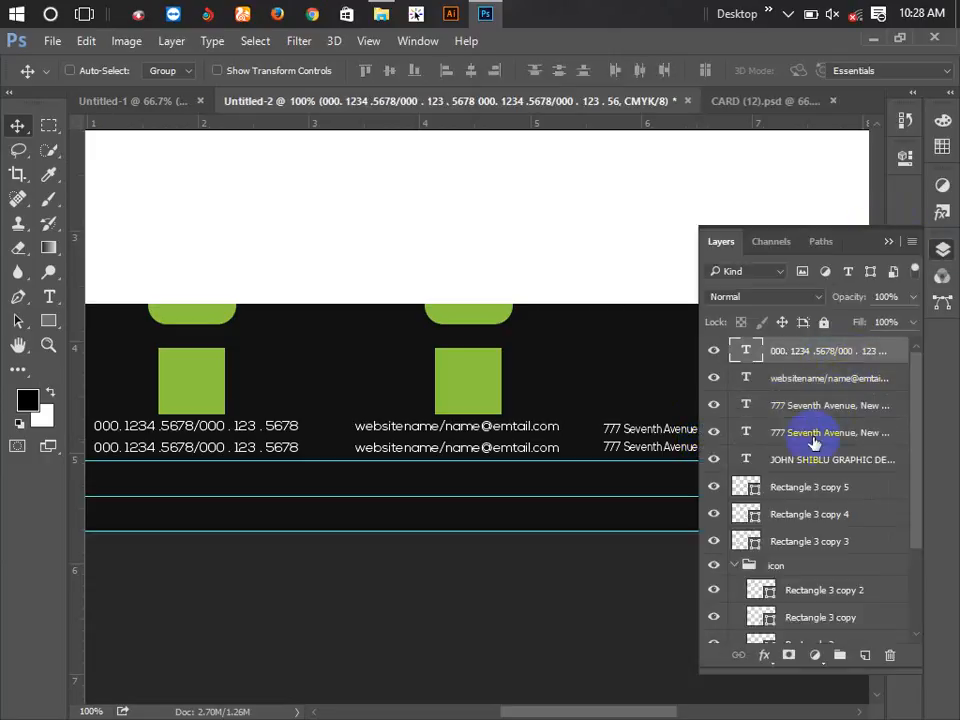
pyautogui.click(790, 431)
pyautogui.keyDown('shift'); pyautogui.click(790, 406); pyautogui.keyUp('shift')
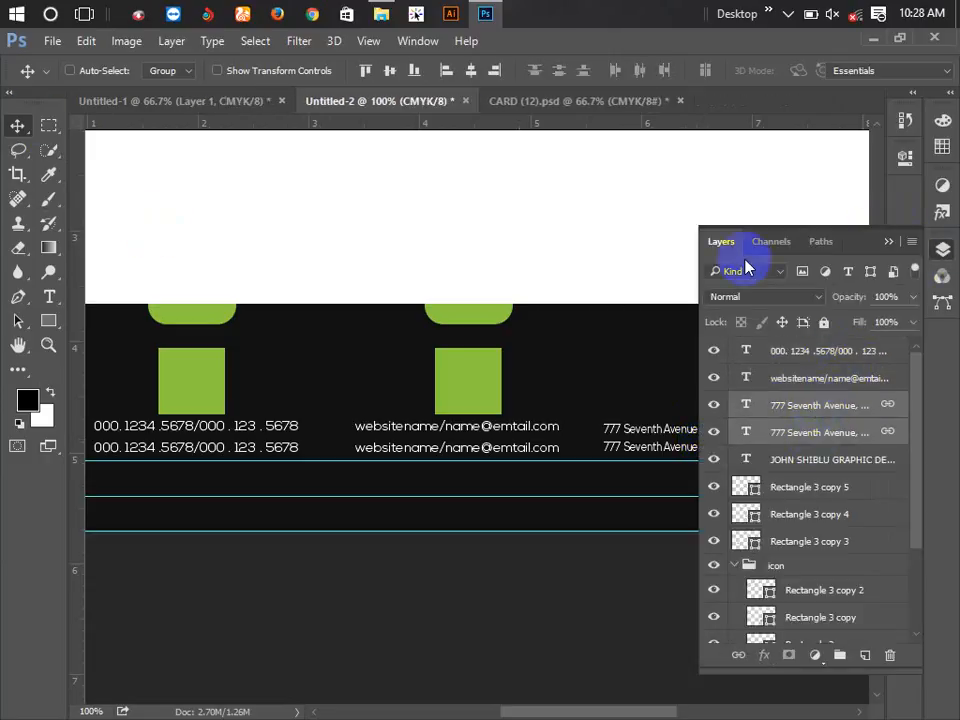
pyautogui.click(888, 241)
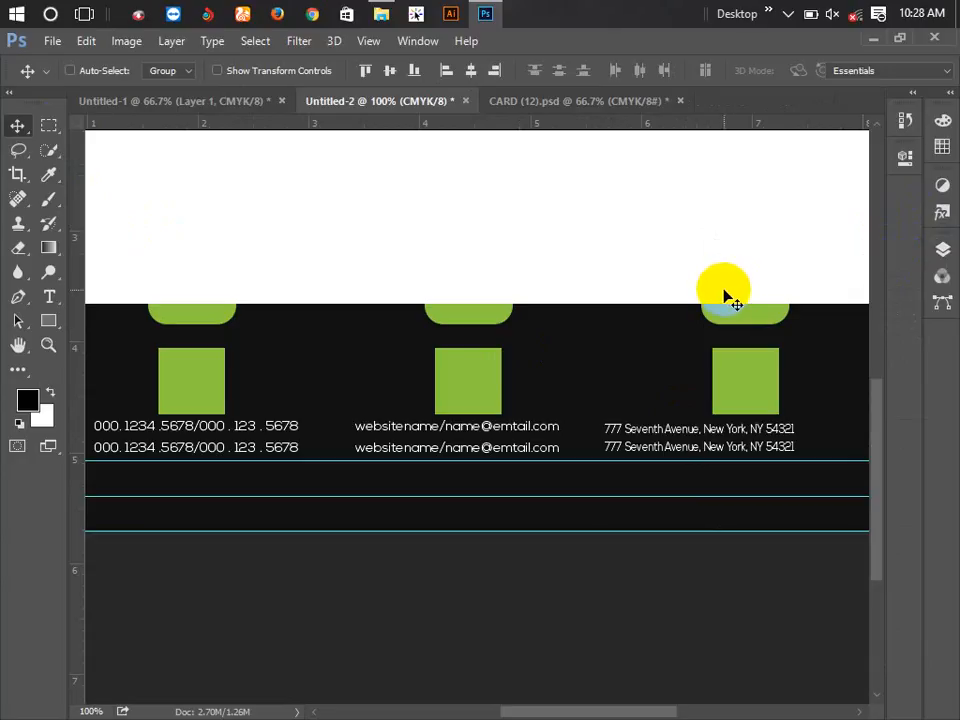
pyautogui.press('Right')
pyautogui.press('Right')
pyautogui.press('Right')
pyautogui.press('Right')
pyautogui.press('Right')
pyautogui.press('Right')
pyautogui.press('Right')
pyautogui.press('Right')
pyautogui.press('Right')
pyautogui.press('Right')
pyautogui.press('Right')
pyautogui.press('Right')
pyautogui.press('Right')
pyautogui.press('Right')
pyautogui.press('Right')
pyautogui.press('Right')
pyautogui.press('Right')
pyautogui.press('Right')
pyautogui.press('Right')
pyautogui.press('Right')
pyautogui.press('Right')
pyautogui.press('Right')
pyautogui.press('Right')
pyautogui.press('Right')
pyautogui.press('Right')
pyautogui.press('Right')
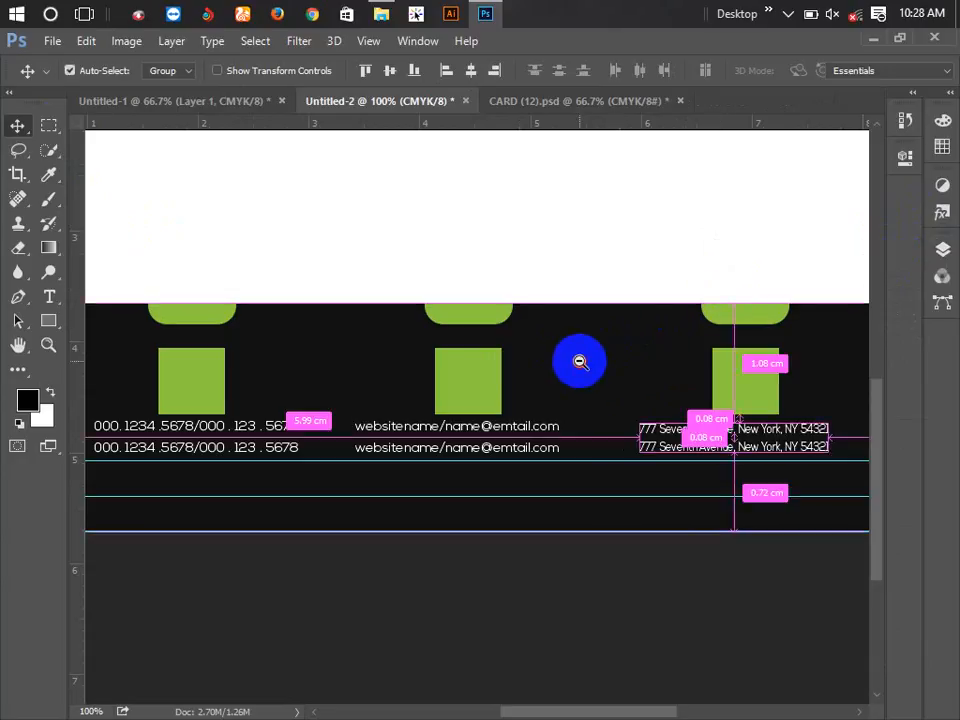
pyautogui.hotkey('ctrl', '-')
pyautogui.hotkey('ctrl', '-')
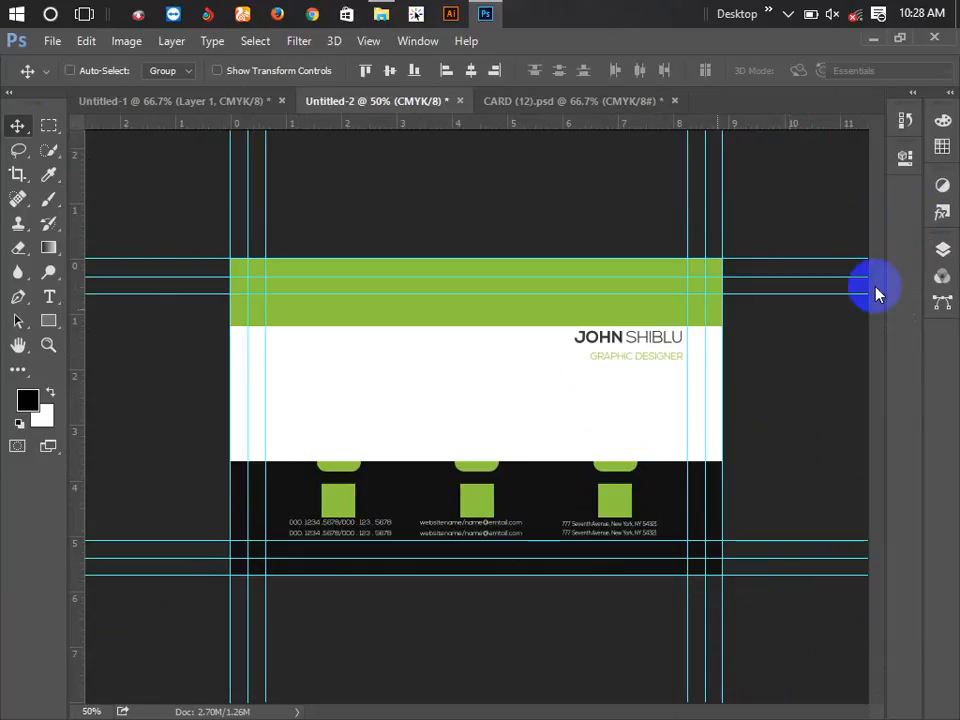
# Step: Switch to CARD (12).psd, select the white phone icon's shape layer and toggle visibility to check the icon layers
pyautogui.click(942, 249)
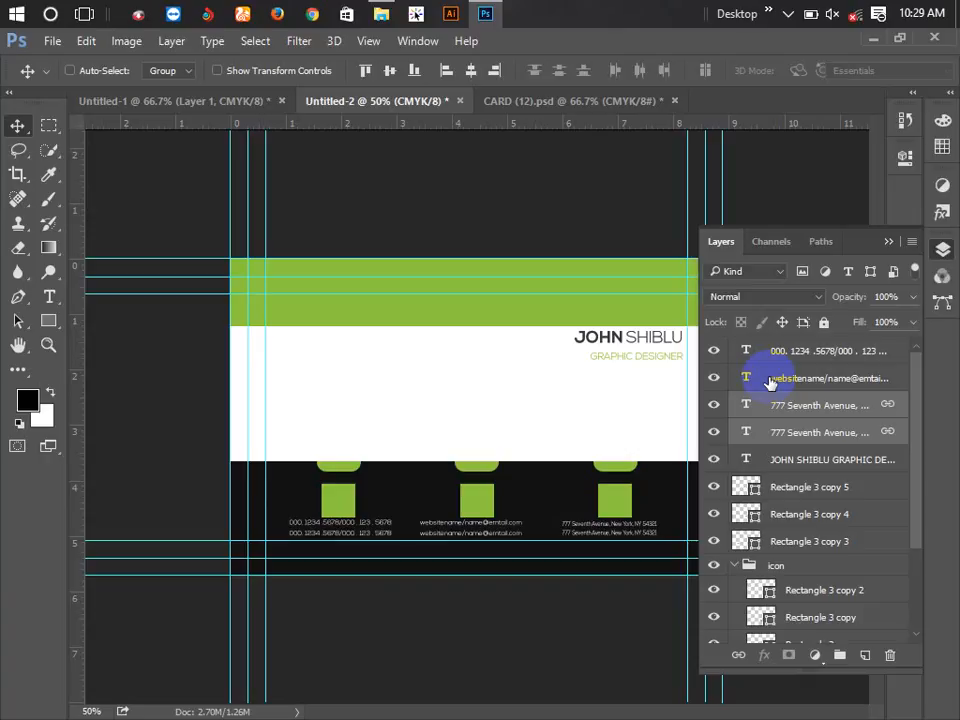
pyautogui.click(891, 244)
pyautogui.click(557, 101)
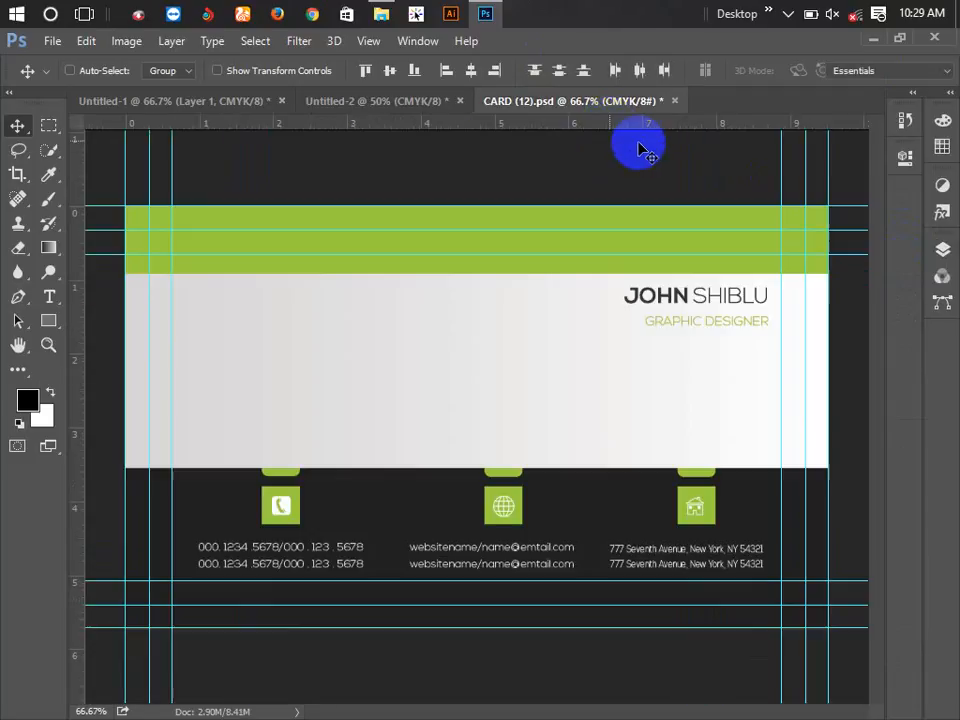
pyautogui.click(944, 252)
pyautogui.scroll(-5, 830, 500)
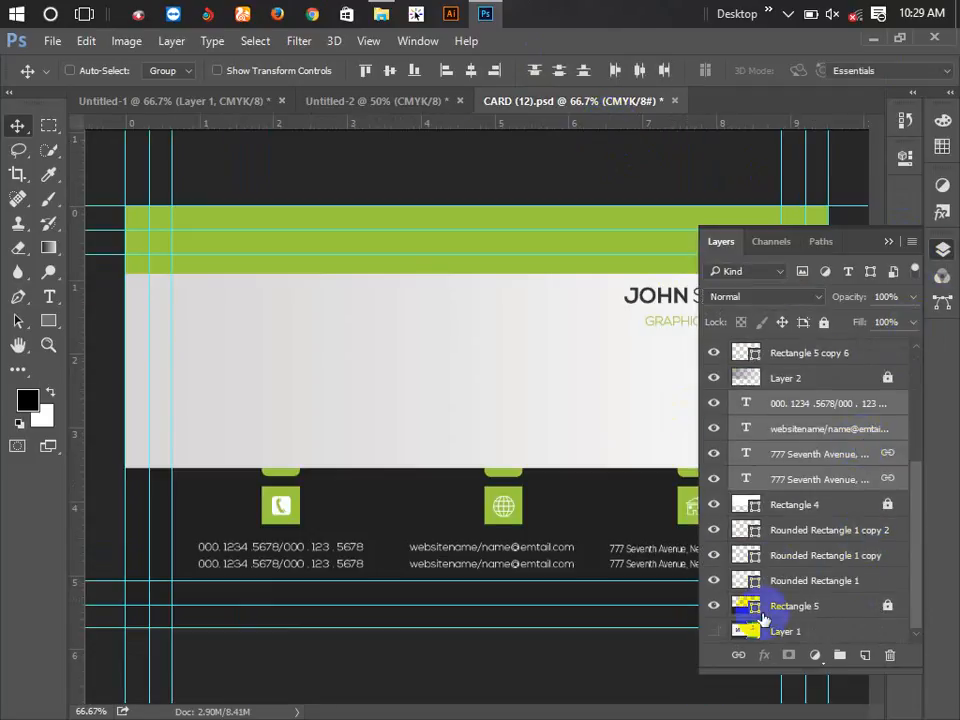
pyautogui.scroll(5, 780, 570)
pyautogui.keyDown('ctrl'); pyautogui.click(298, 515); pyautogui.keyUp('ctrl')
pyautogui.keyDown('ctrl'); pyautogui.click(298, 515); pyautogui.keyUp('ctrl')
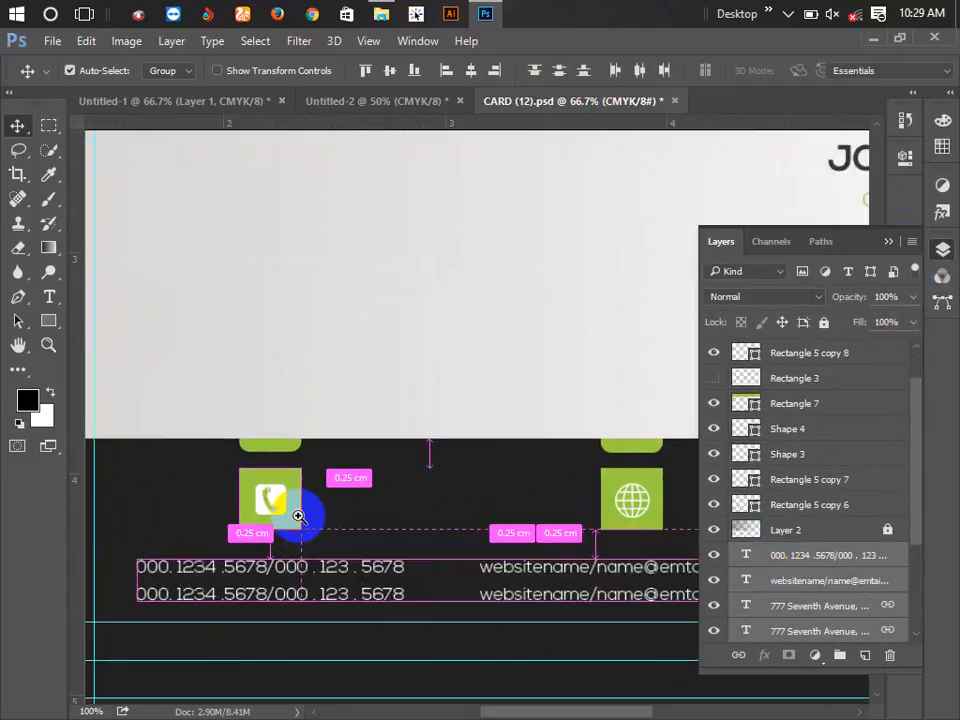
pyautogui.keyDown('ctrl'); pyautogui.click(298, 516); pyautogui.keyUp('ctrl')
pyautogui.keyDown('ctrl'); pyautogui.click(249, 487); pyautogui.keyUp('ctrl')
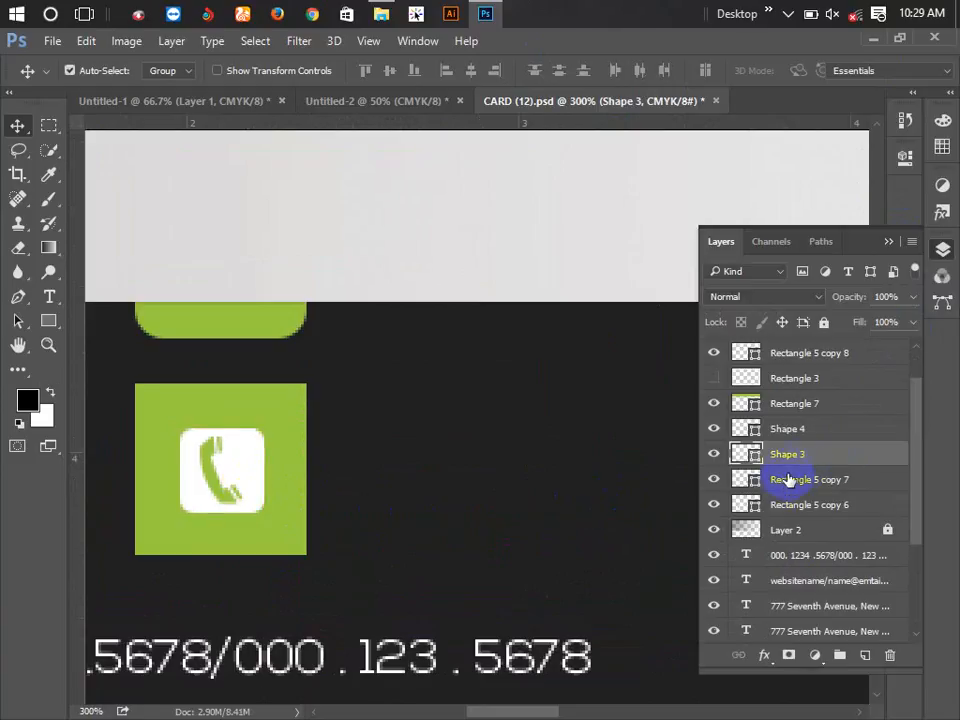
pyautogui.keyDown('ctrl'); pyautogui.click(715, 433); pyautogui.keyUp('ctrl')
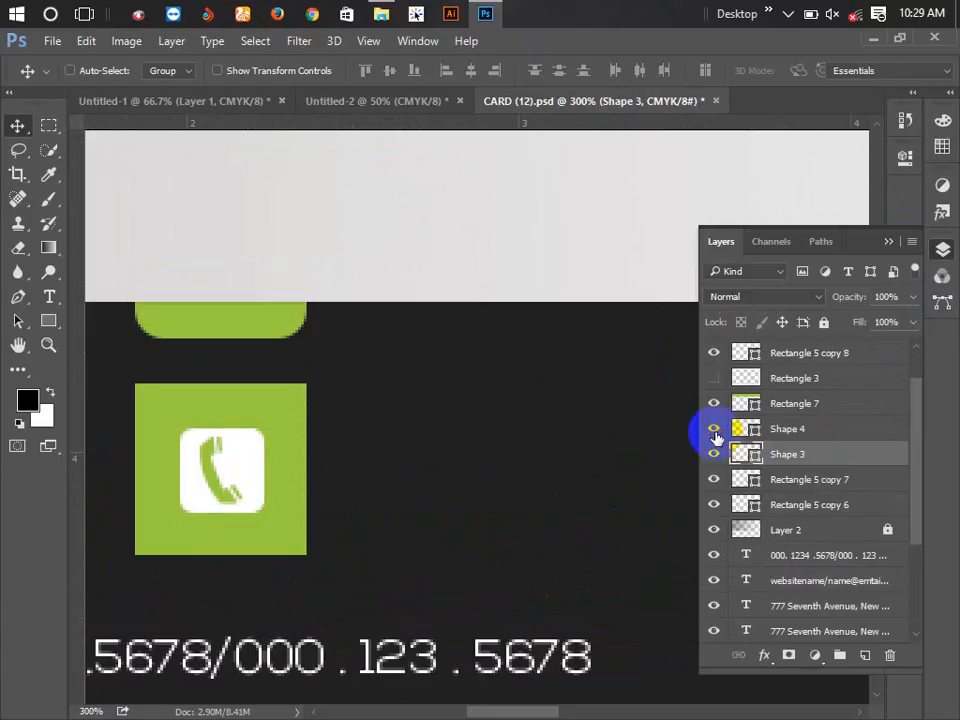
pyautogui.keyDown('alt'); pyautogui.click(519, 448); pyautogui.keyUp('alt')
pyautogui.keyDown('alt'); pyautogui.click(519, 448); pyautogui.keyUp('alt')
pyautogui.keyDown('alt'); pyautogui.click(519, 448); pyautogui.keyUp('alt')
pyautogui.keyDown('alt'); pyautogui.click(519, 448); pyautogui.keyUp('alt')
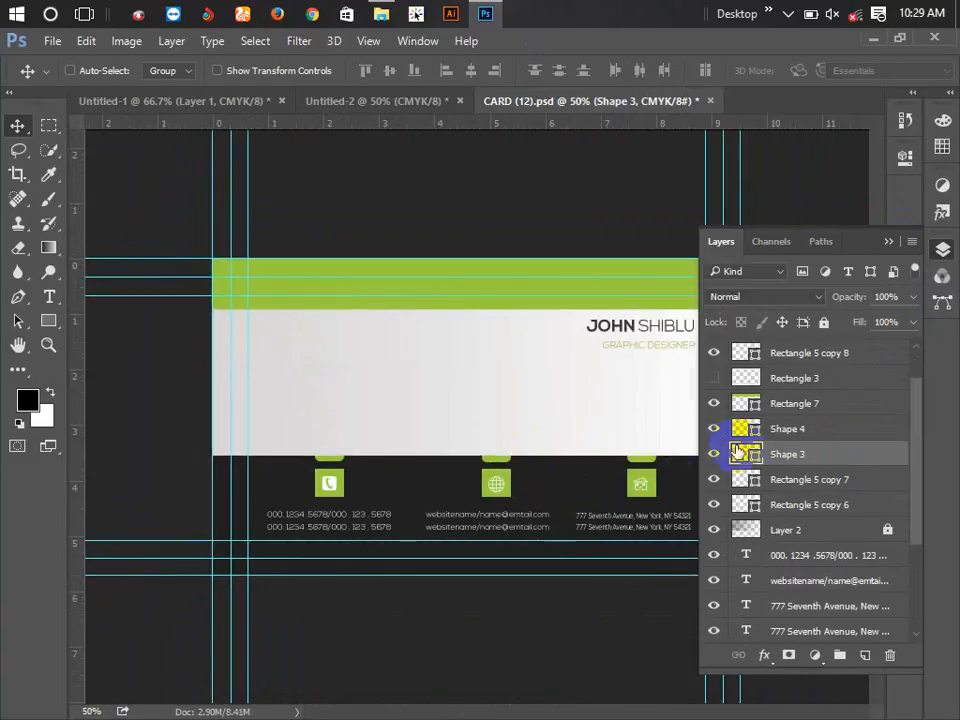
pyautogui.click(712, 481)
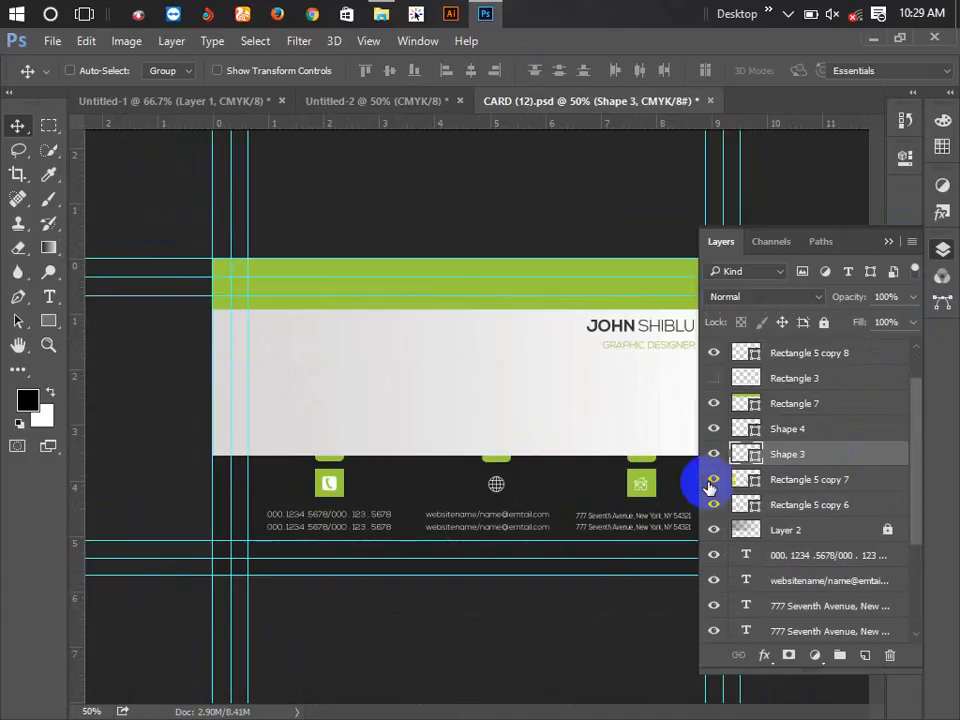
pyautogui.click(712, 481)
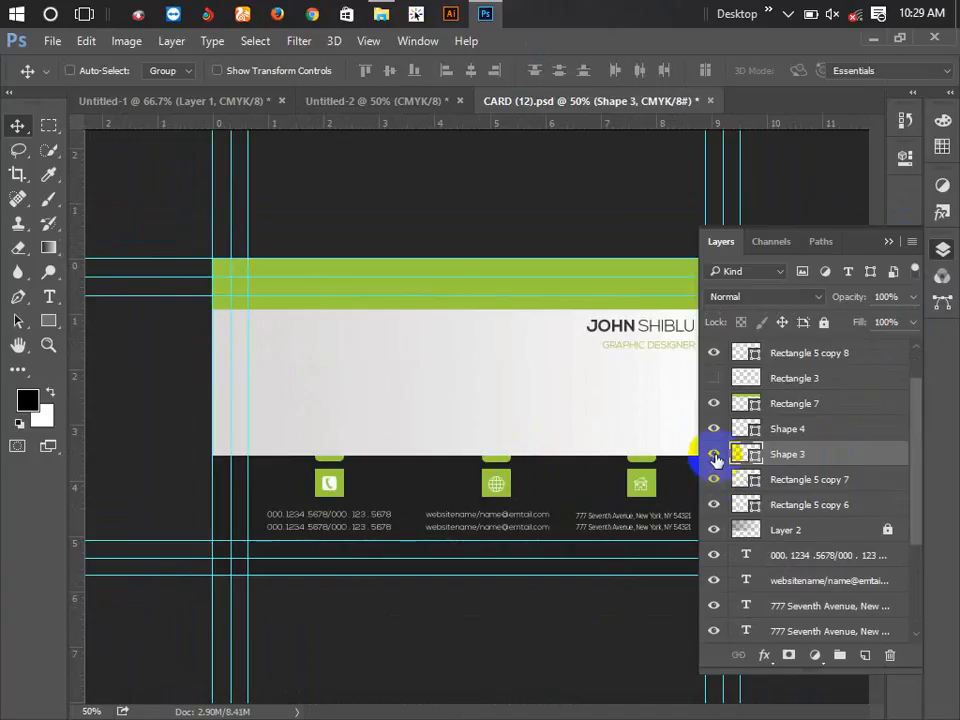
pyautogui.click(714, 456)
pyautogui.click(714, 456)
# Step: Copy the white phone icon from CARD (12).psd into Untitled-2 and place it on the first green icon square
pyautogui.keyDown('ctrl'); pyautogui.click(333, 476); pyautogui.keyUp('ctrl')
pyautogui.keyDown('ctrl'); pyautogui.click(333, 476); pyautogui.keyUp('ctrl')
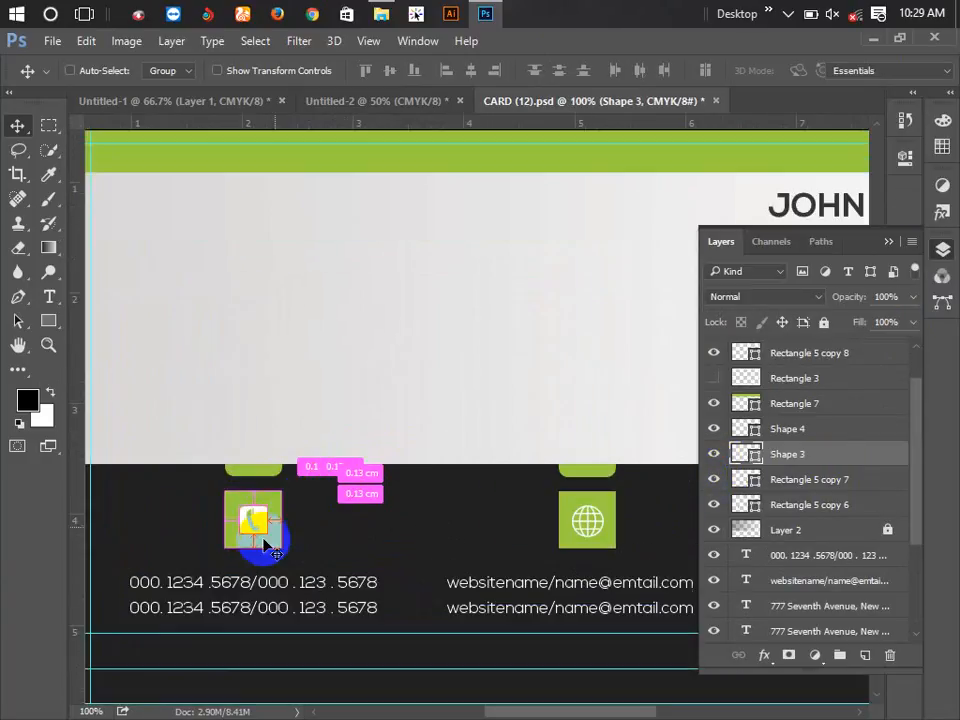
pyautogui.moveTo(268, 545); pyautogui.dragTo(615, 343)
pyautogui.keyDown('ctrl'); pyautogui.click(366, 499); pyautogui.keyUp('ctrl')
pyautogui.keyDown('ctrl'); pyautogui.click(366, 499); pyautogui.keyUp('ctrl')
pyautogui.keyDown('ctrl'); pyautogui.click(366, 499); pyautogui.keyUp('ctrl')
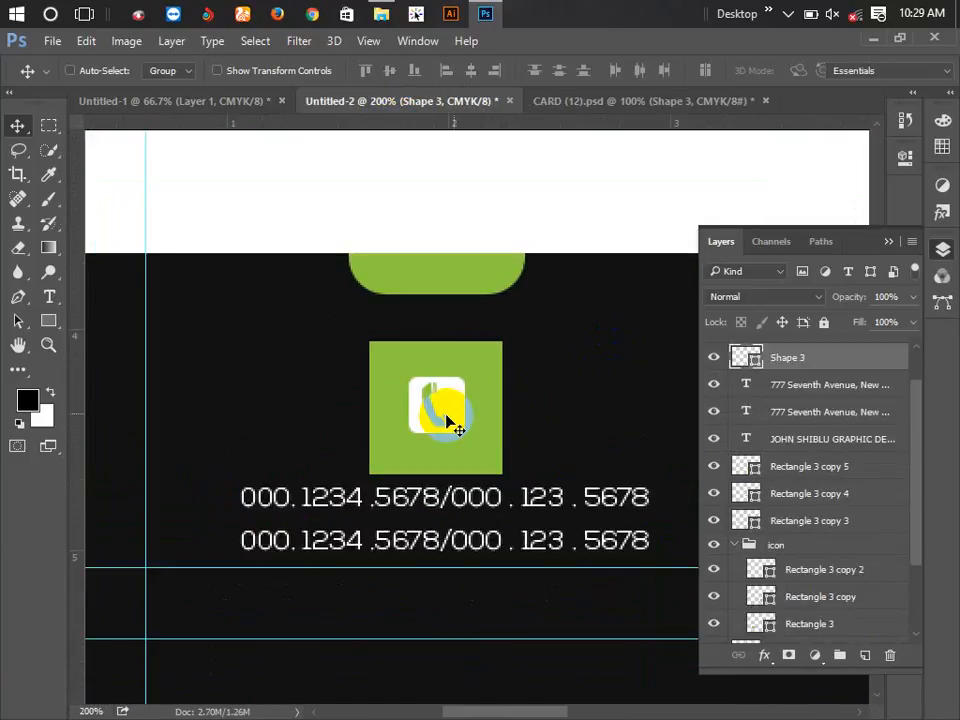
pyautogui.moveTo(447, 418); pyautogui.dragTo(455, 411)
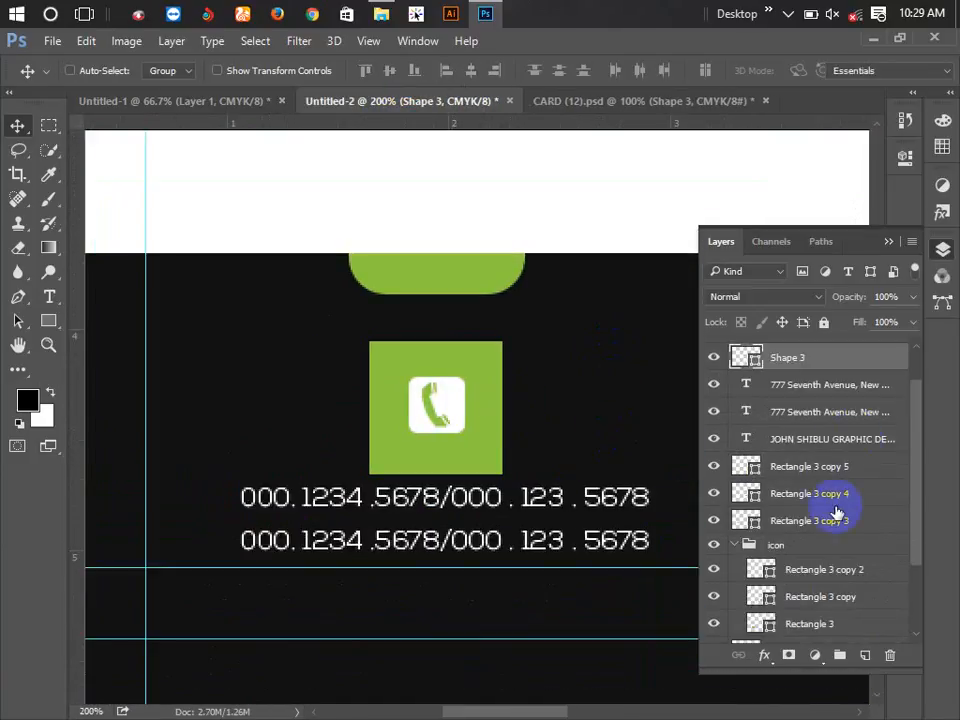
# Step: Centre the phone icon vertically and horizontally on the first icon square using the square's outline as selection, and deselect
pyautogui.scroll(-2, 836, 508)
pyautogui.moveTo(745, 541)
pyautogui.mouseDown()
pyautogui.moveTo(750, 556)
pyautogui.moveTo(760, 541)
pyautogui.mouseUp()
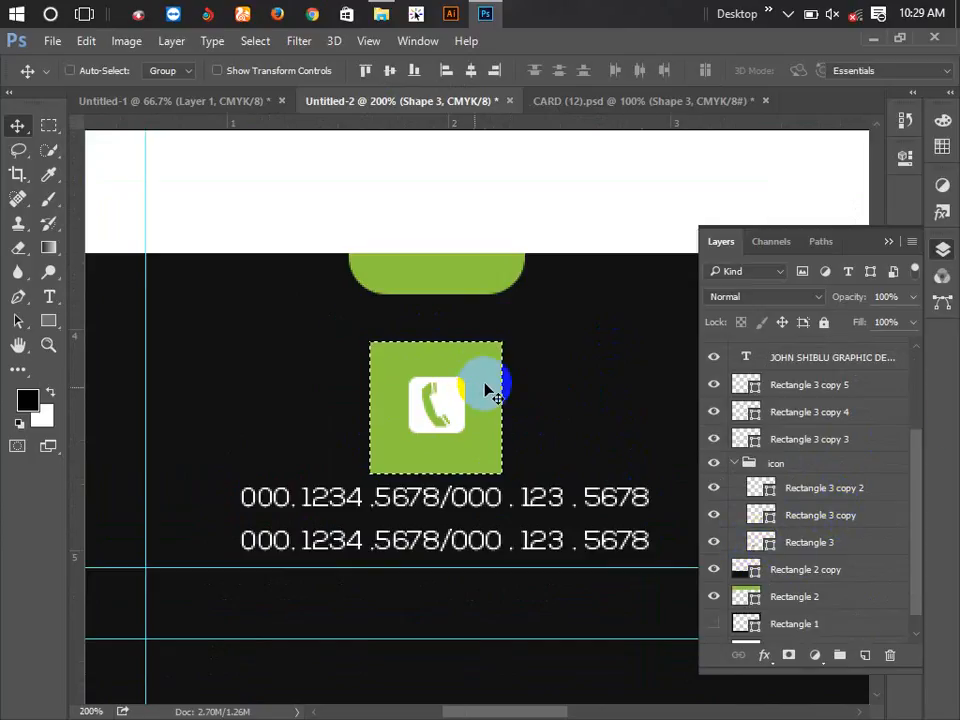
pyautogui.scroll(3, 830, 440)
pyautogui.click(821, 403)
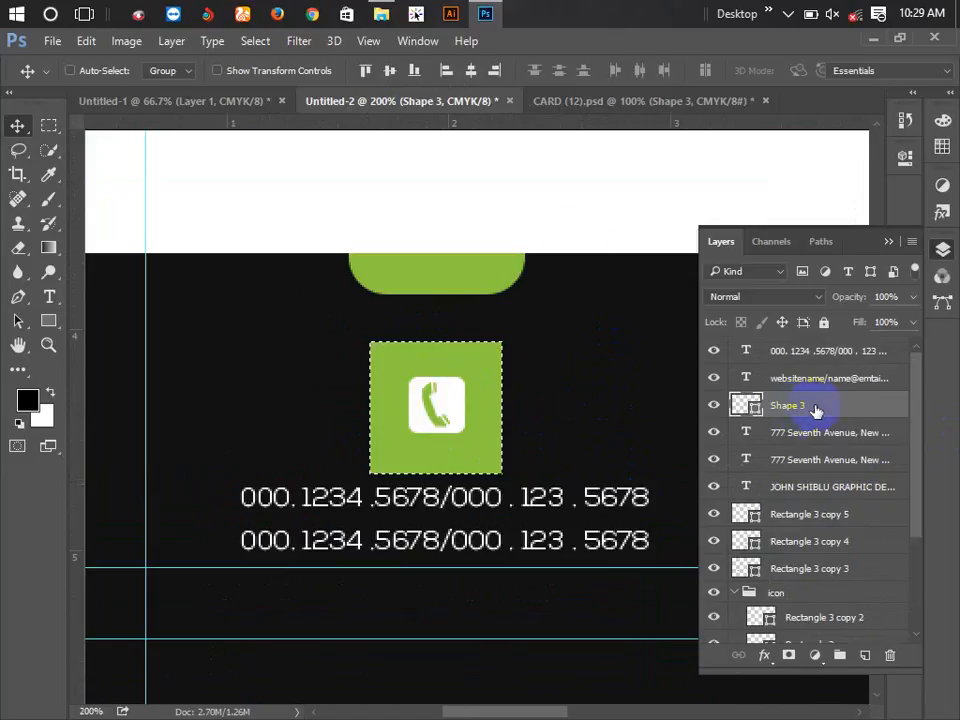
pyautogui.click(393, 68)
pyautogui.click(475, 72)
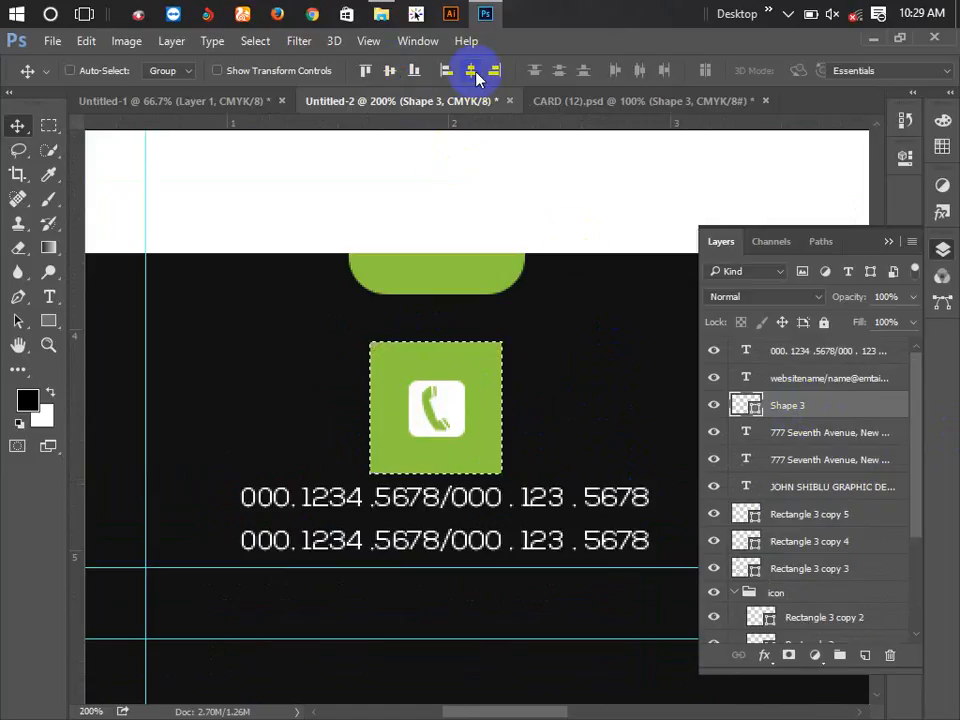
pyautogui.hotkey('ctrl', 'd')
pyautogui.moveTo(540, 386); pyautogui.dragTo(524, 388)
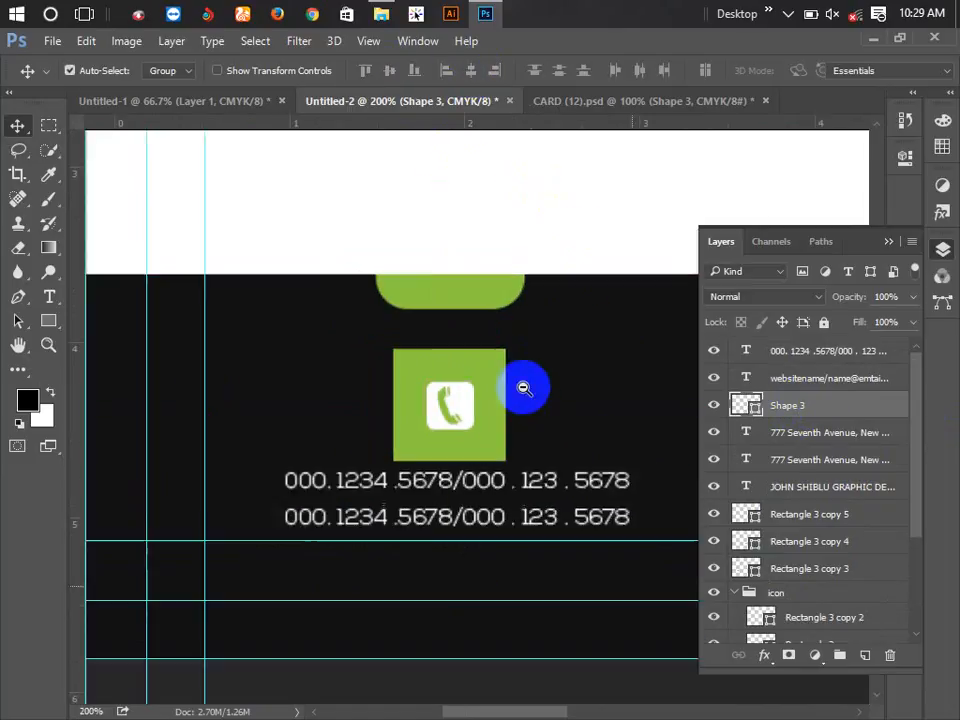
# Step: Switch to CARD (12).psd and select the shape layer of the white globe icon on the second green square
pyautogui.keyDown('ctrl'); pyautogui.keyDown('alt'); pyautogui.click(524, 388); pyautogui.keyUp('alt'); pyautogui.keyUp('ctrl')
pyautogui.keyDown('ctrl'); pyautogui.keyDown('alt'); pyautogui.click(530, 391); pyautogui.keyUp('alt'); pyautogui.keyUp('ctrl')
pyautogui.keyDown('ctrl'); pyautogui.keyDown('alt'); pyautogui.click(536, 394); pyautogui.keyUp('alt'); pyautogui.keyUp('ctrl')
pyautogui.click(676, 103)
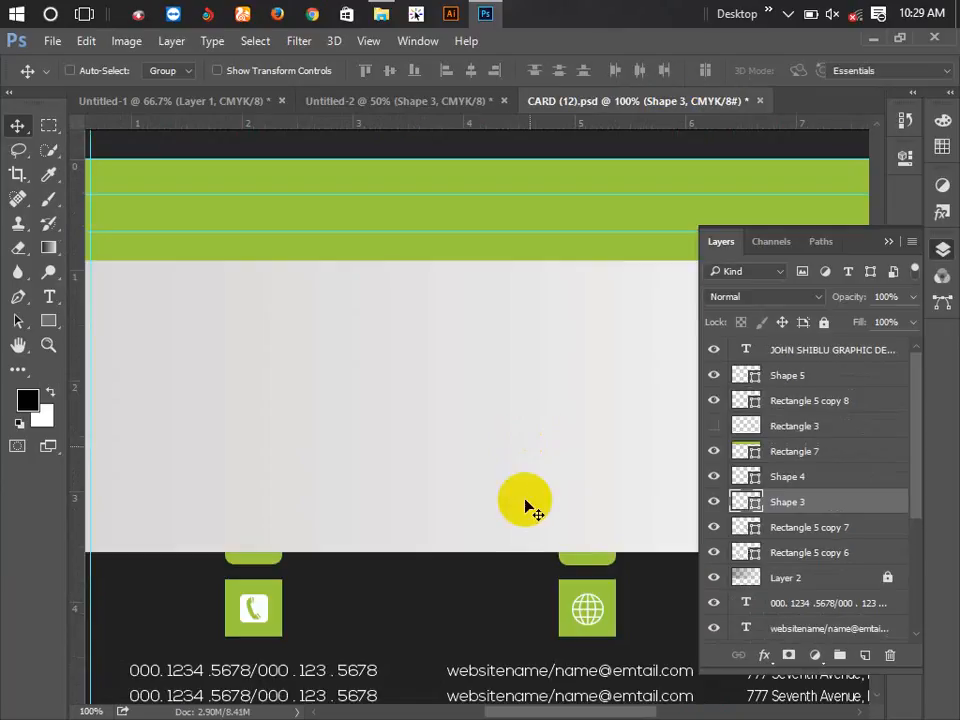
pyautogui.keyDown('ctrl'); pyautogui.click(523, 579); pyautogui.keyUp('ctrl')
pyautogui.keyDown('ctrl'); pyautogui.click(540, 580); pyautogui.keyUp('ctrl')
pyautogui.moveTo(608, 579); pyautogui.dragTo(350, 368)
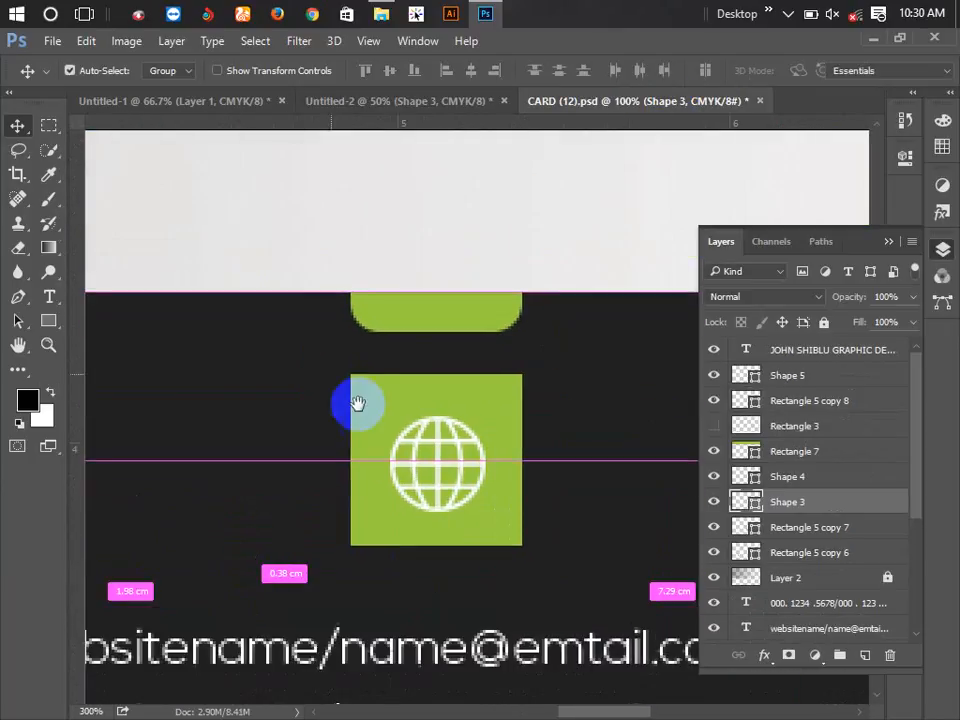
pyautogui.keyDown('ctrl'); pyautogui.click(455, 489); pyautogui.keyUp('ctrl')
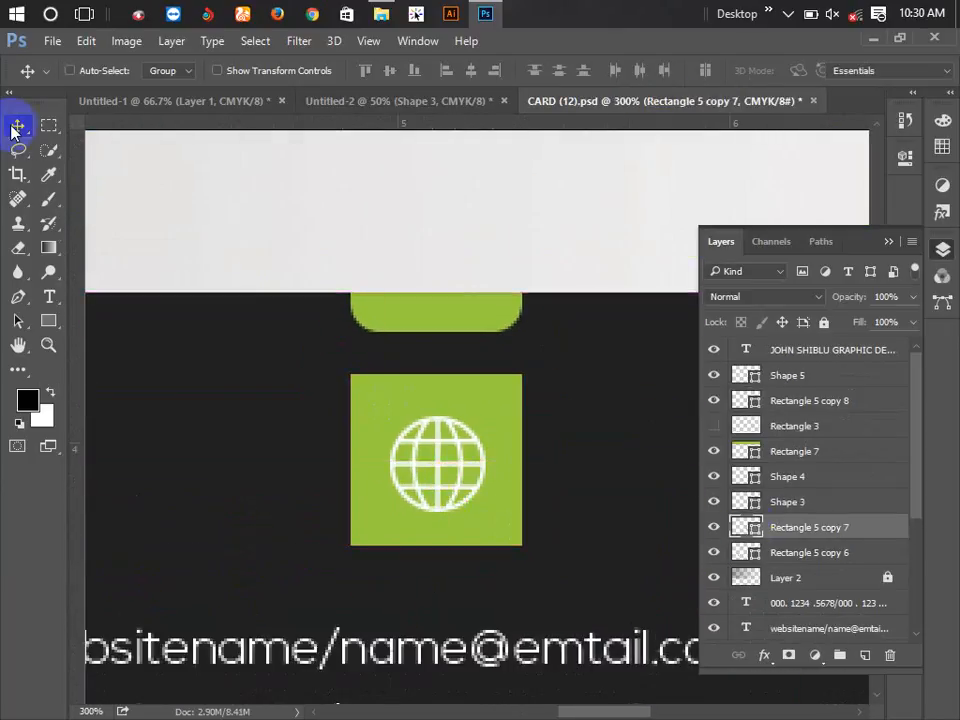
pyautogui.moveTo(461, 454); pyautogui.dragTo(450, 369)
pyautogui.hotkey('ctrl', 'z')
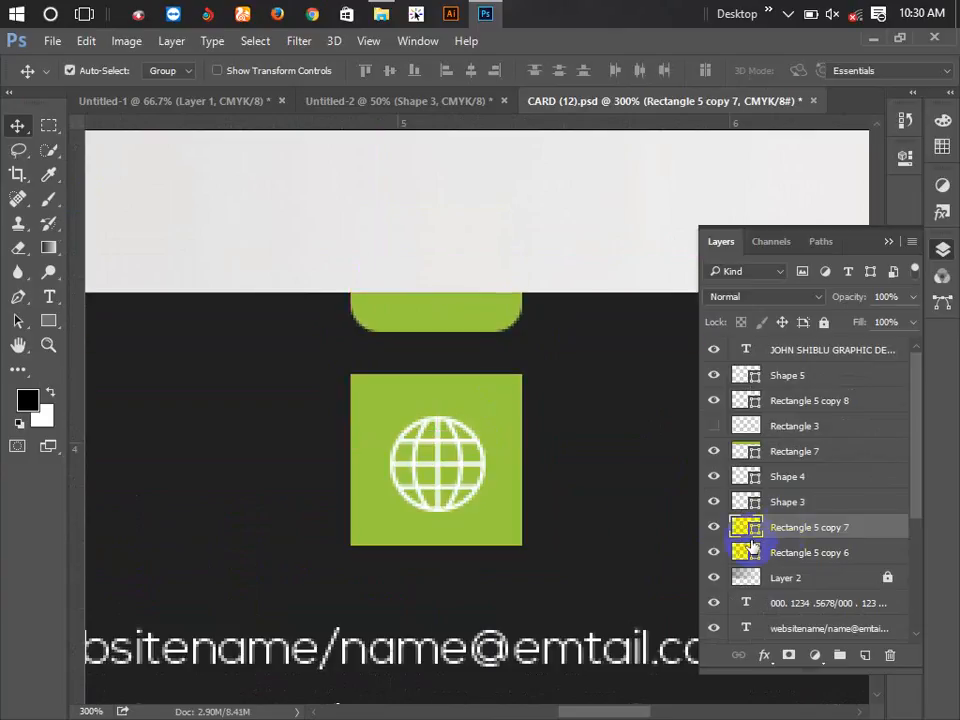
pyautogui.keyDown('ctrl'); pyautogui.click(478, 494); pyautogui.keyUp('ctrl')
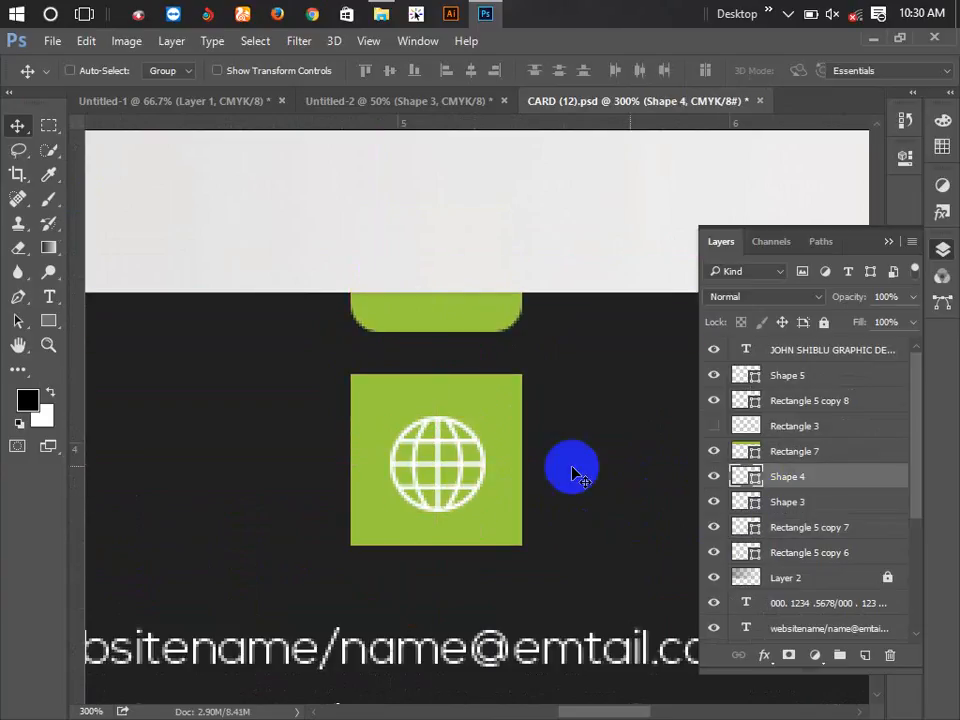
# Step: Copy the white globe icon from CARD (12).psd into Untitled-2 and place it on the second green icon square
pyautogui.moveTo(476, 454); pyautogui.dragTo(568, 400)
pyautogui.moveTo(486, 490); pyautogui.dragTo(480, 339)
pyautogui.hotkey('ctrl', '+')
pyautogui.hotkey('ctrl', '+')
pyautogui.hotkey('ctrl', '+')
pyautogui.moveTo(455, 378); pyautogui.dragTo(445, 401)
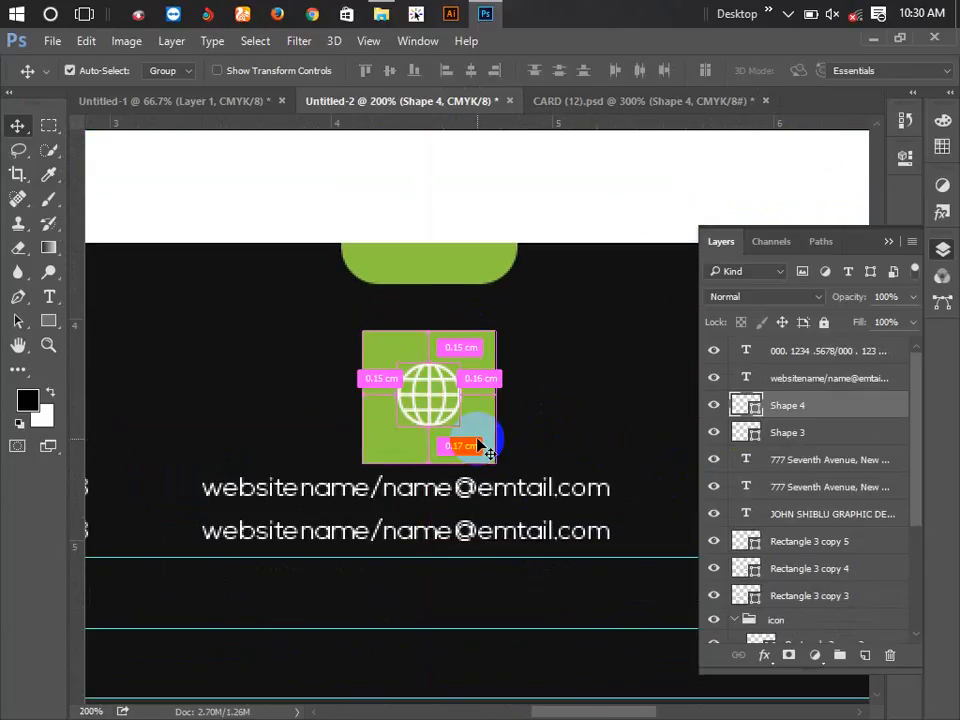
# Step: Load the outline of the second green icon square as a selection
pyautogui.keyDown('ctrl'); pyautogui.click(482, 444); pyautogui.keyUp('ctrl')
pyautogui.scroll(-1, 834, 582)
pyautogui.scroll(-2, 834, 582)
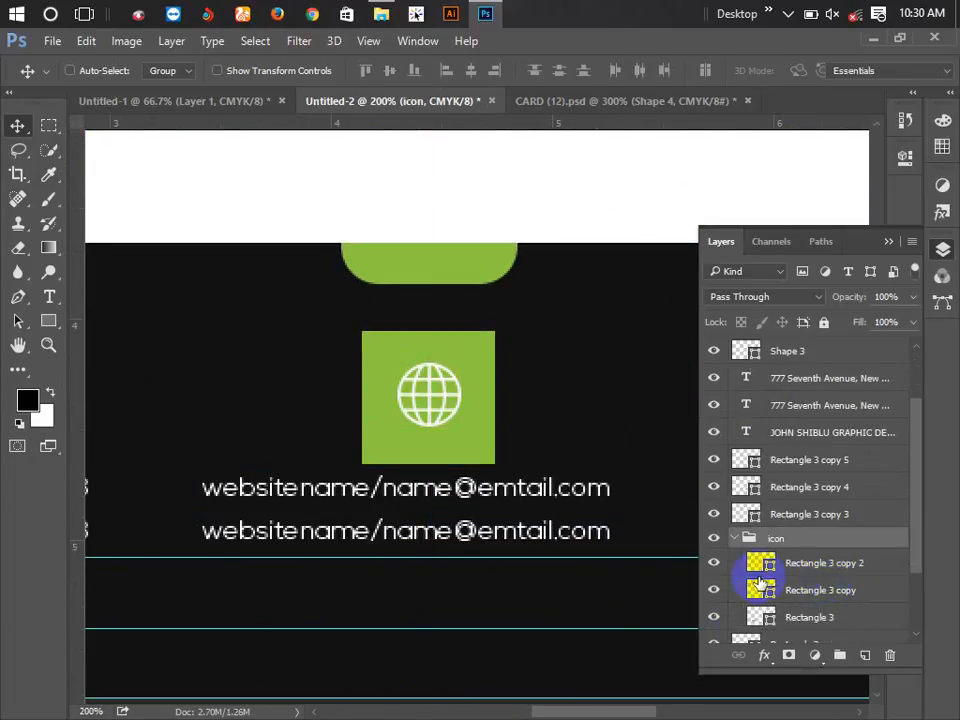
pyautogui.keyDown('ctrl'); pyautogui.click(762, 593); pyautogui.keyUp('ctrl')
pyautogui.scroll(3, 815, 437)
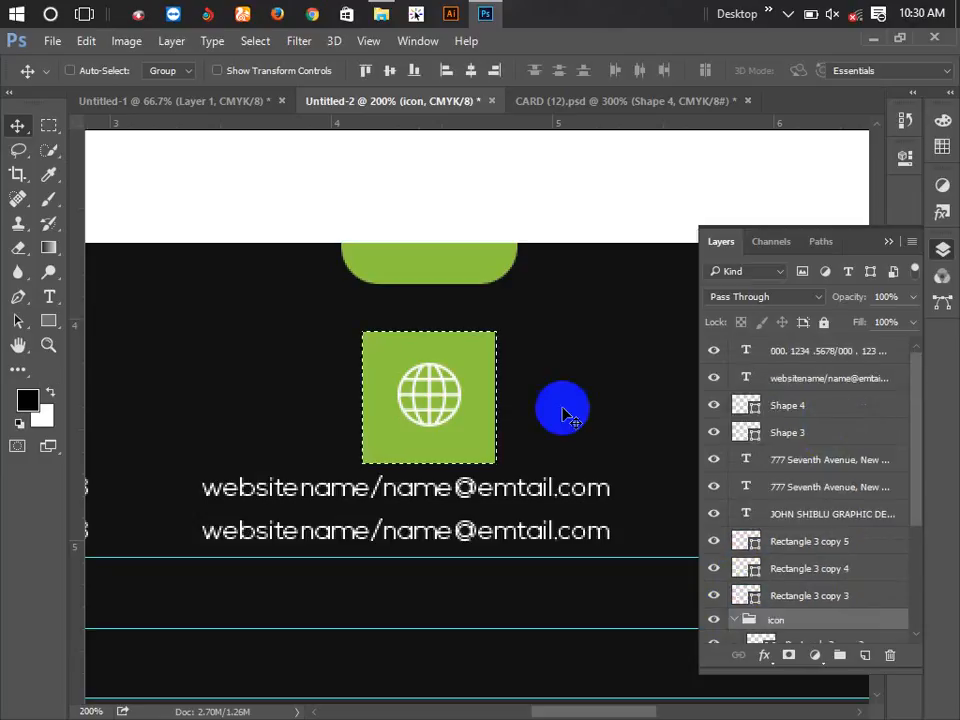
# Step: Select the globe icon's layer and centre it horizontally and vertically within the selected square outline
pyautogui.click(446, 400)
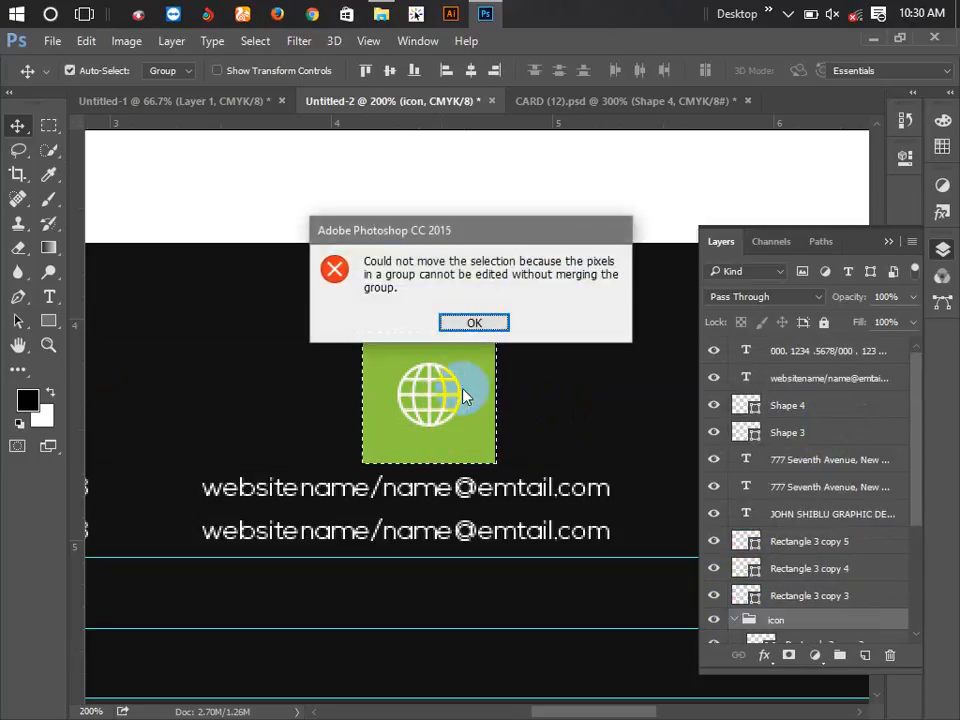
pyautogui.click(490, 321)
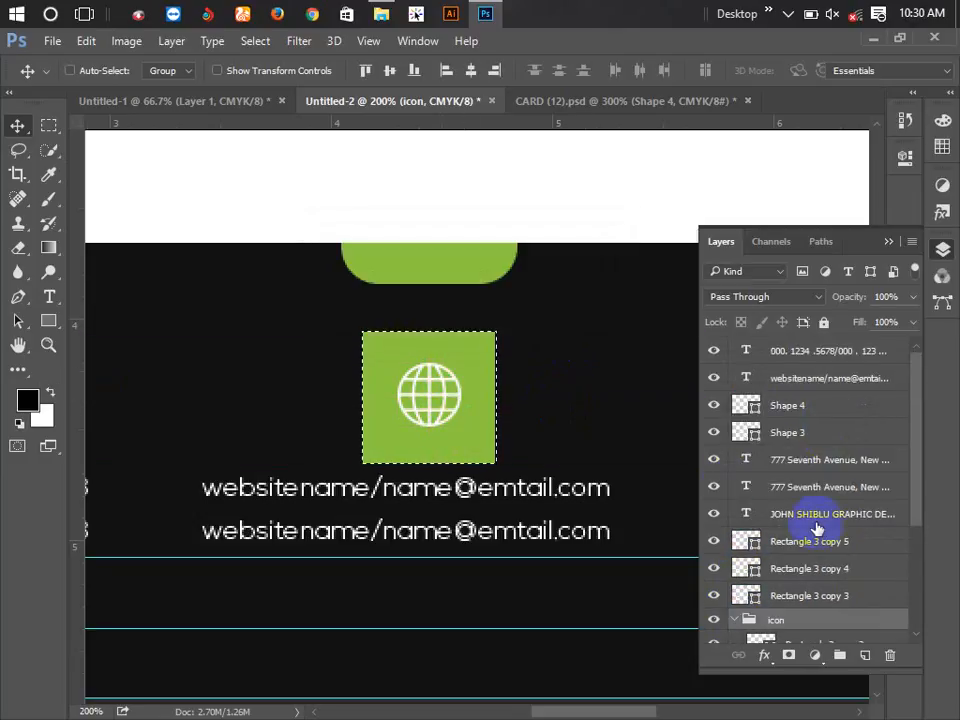
pyautogui.click(743, 415)
pyautogui.click(712, 411)
pyautogui.click(712, 411)
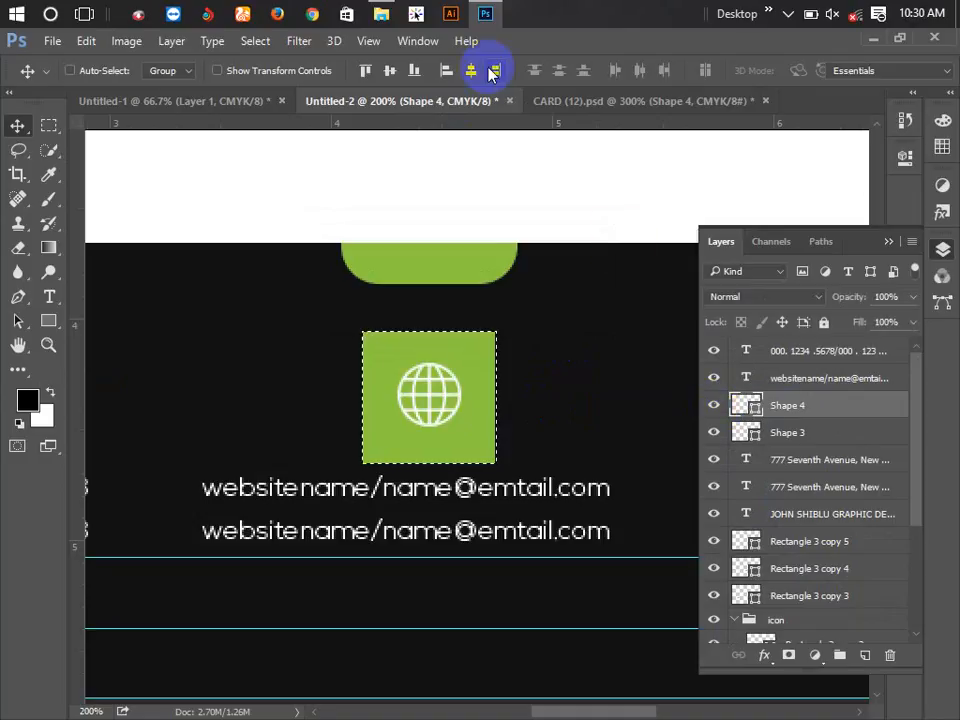
pyautogui.click(390, 71)
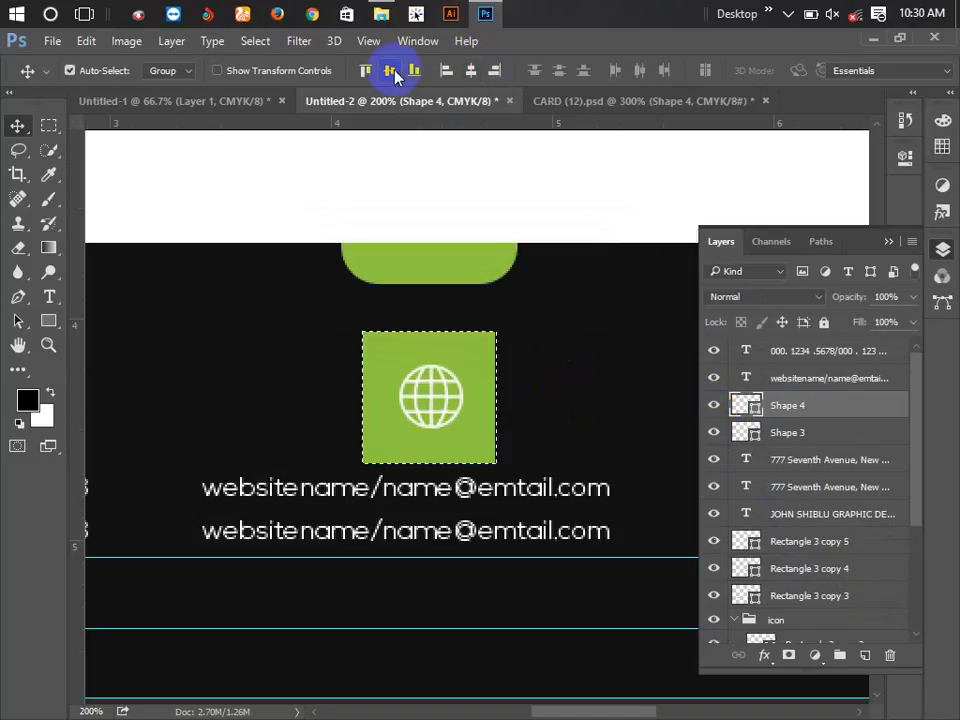
# Step: Copy the white house icon, layer Shape 5, from CARD (12).psd into Untitled-2 near the third green icon square
pyautogui.click(632, 101)
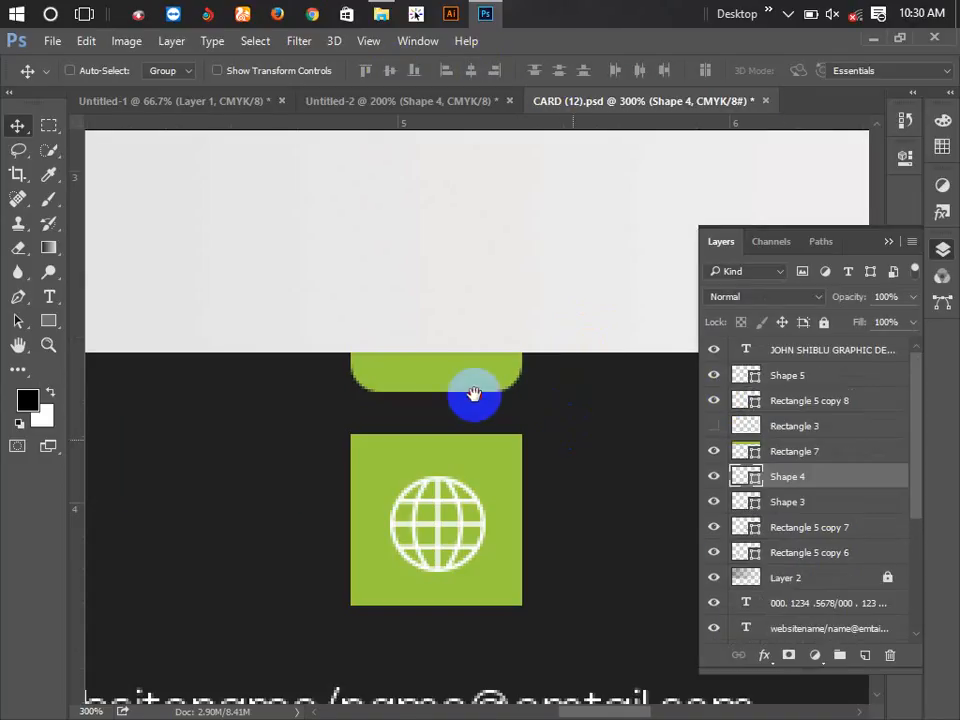
pyautogui.moveTo(474, 394); pyautogui.dragTo(254, 299)
pyautogui.moveTo(548, 310); pyautogui.dragTo(531, 403)
pyautogui.keyDown('ctrl'); pyautogui.click(535, 402); pyautogui.keyUp('ctrl')
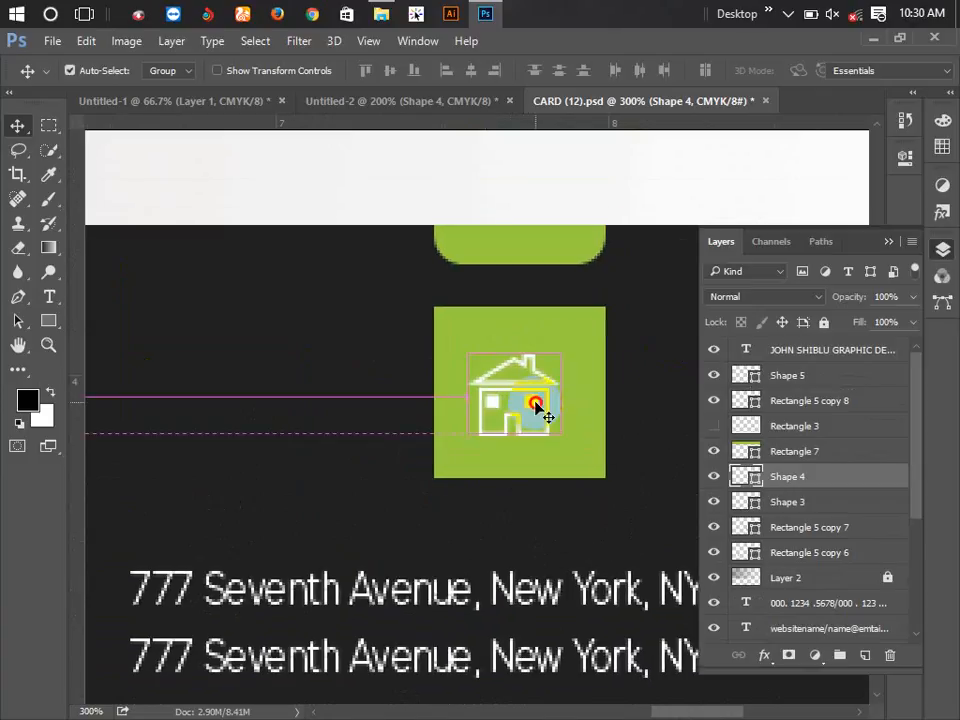
pyautogui.click(715, 379)
pyautogui.click(715, 379)
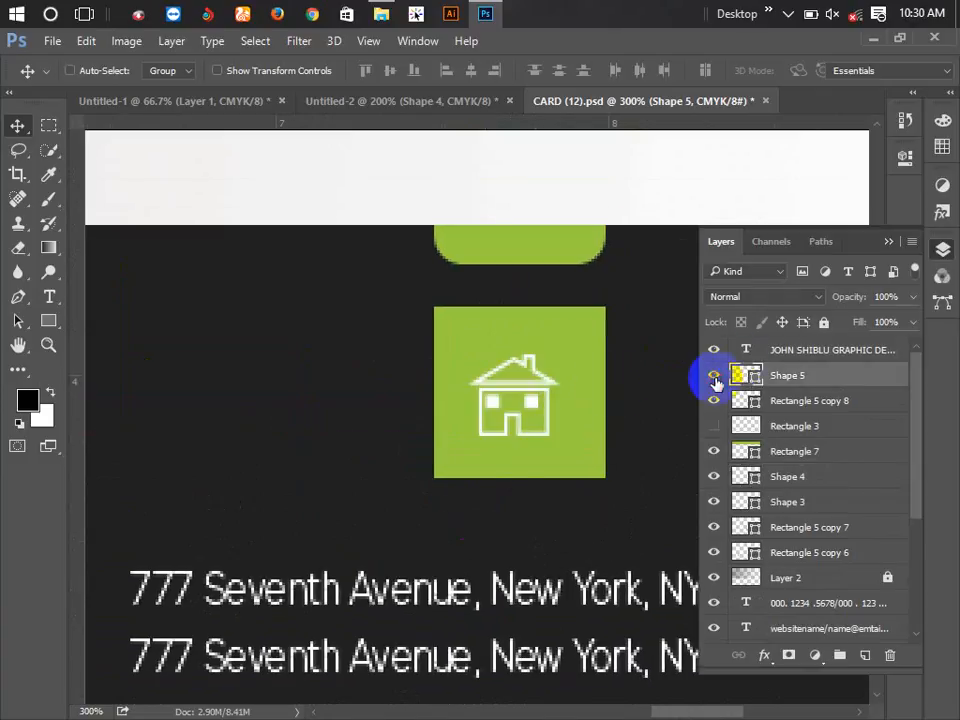
pyautogui.moveTo(538, 403)
pyautogui.mouseDown()
pyautogui.moveTo(321, 279)
pyautogui.moveTo(332, 111)
pyautogui.moveTo(378, 101)
pyautogui.moveTo(656, 384)
pyautogui.moveTo(606, 446)
pyautogui.moveTo(540, 424)
pyautogui.mouseUp()
pyautogui.hscroll(5, 681, 315)
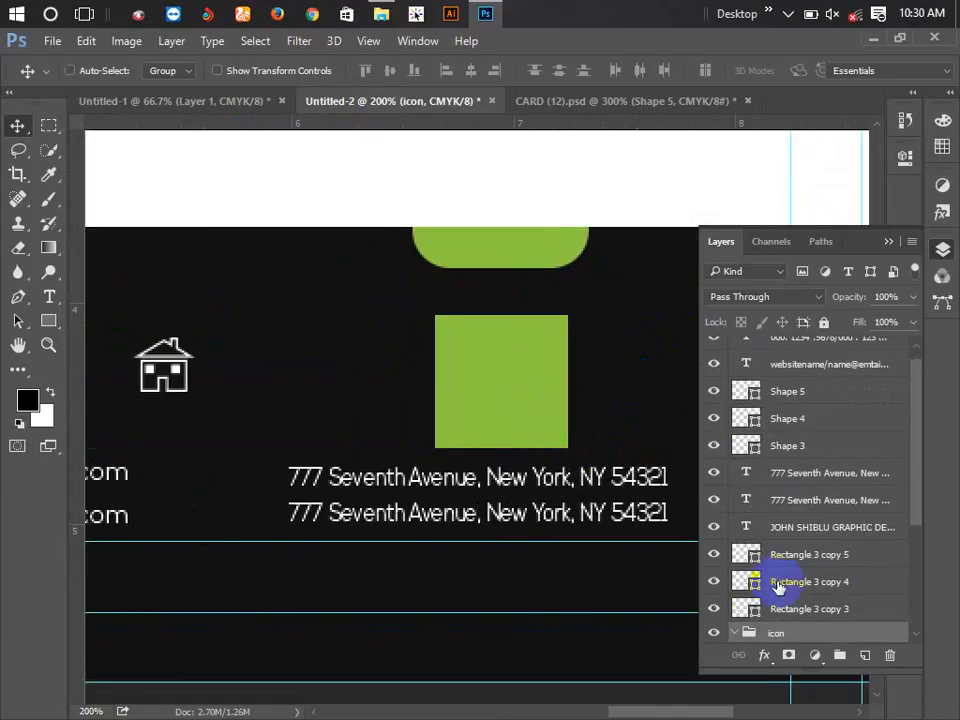
# Step: Centre the house icon vertically and horizontally on the third icon square using the square's outline as selection
pyautogui.click(735, 632)
pyautogui.keyDown('ctrl'); pyautogui.click(760, 607); pyautogui.keyUp('ctrl')
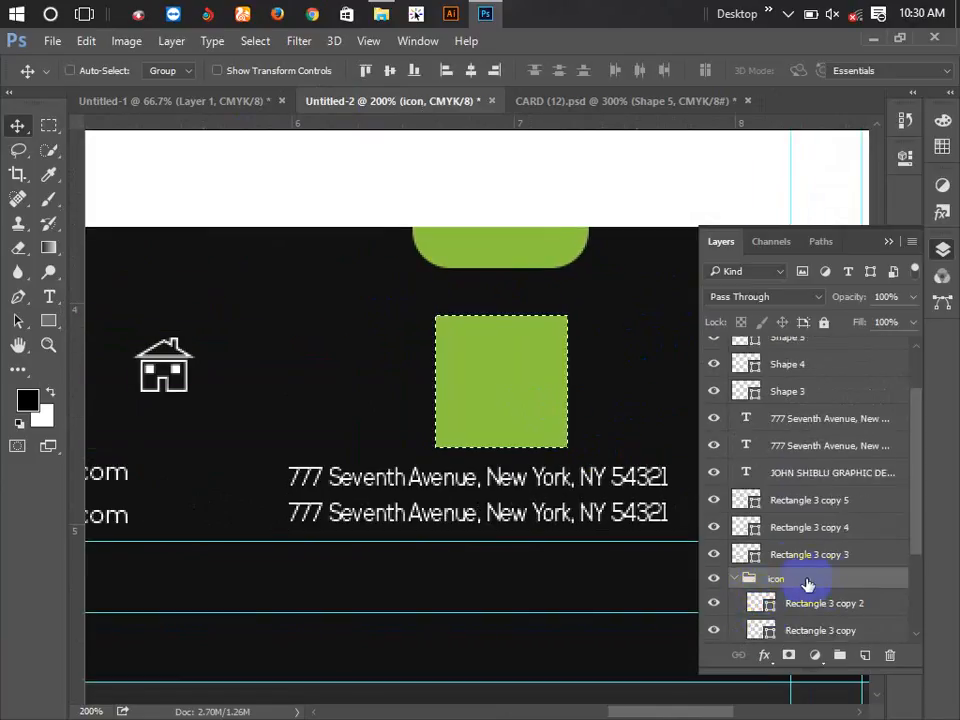
pyautogui.scroll(3, 853, 484)
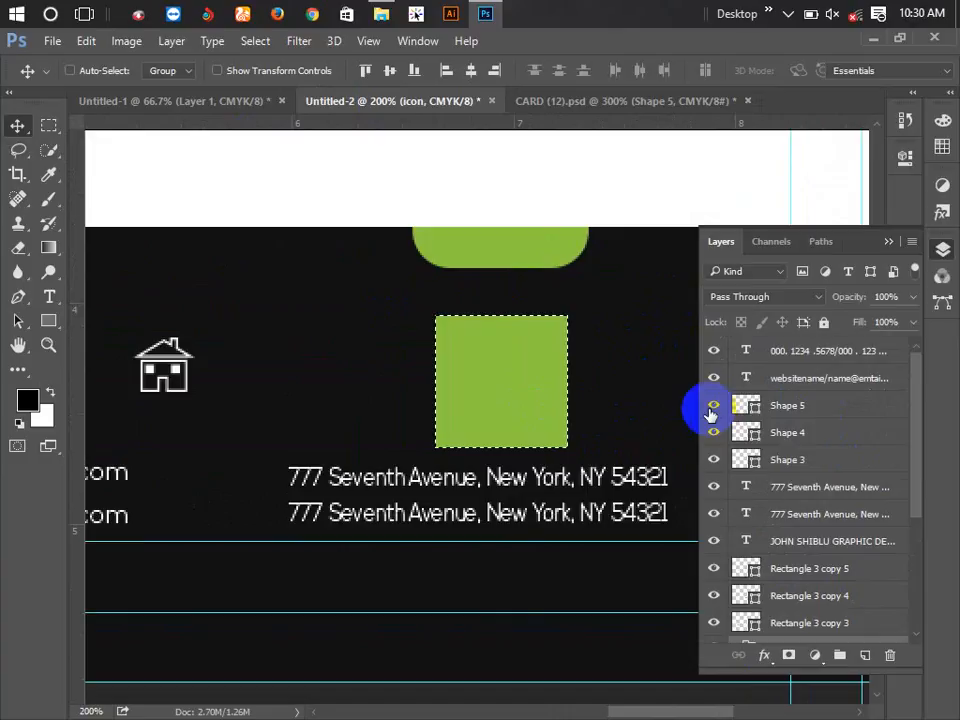
pyautogui.click(709, 408)
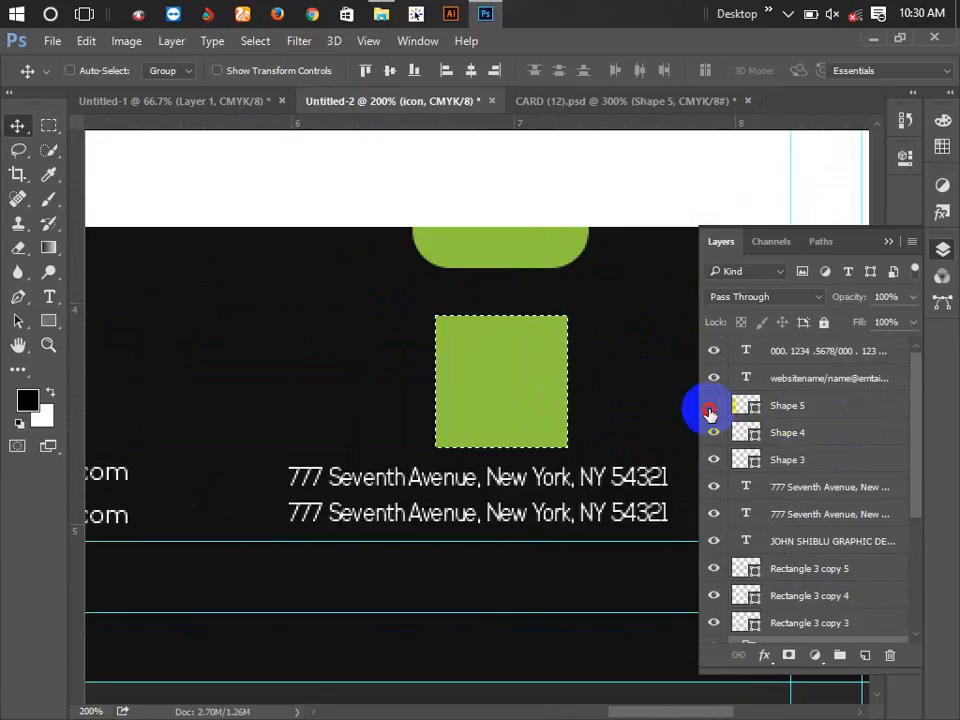
pyautogui.click(390, 70)
pyautogui.click(471, 70)
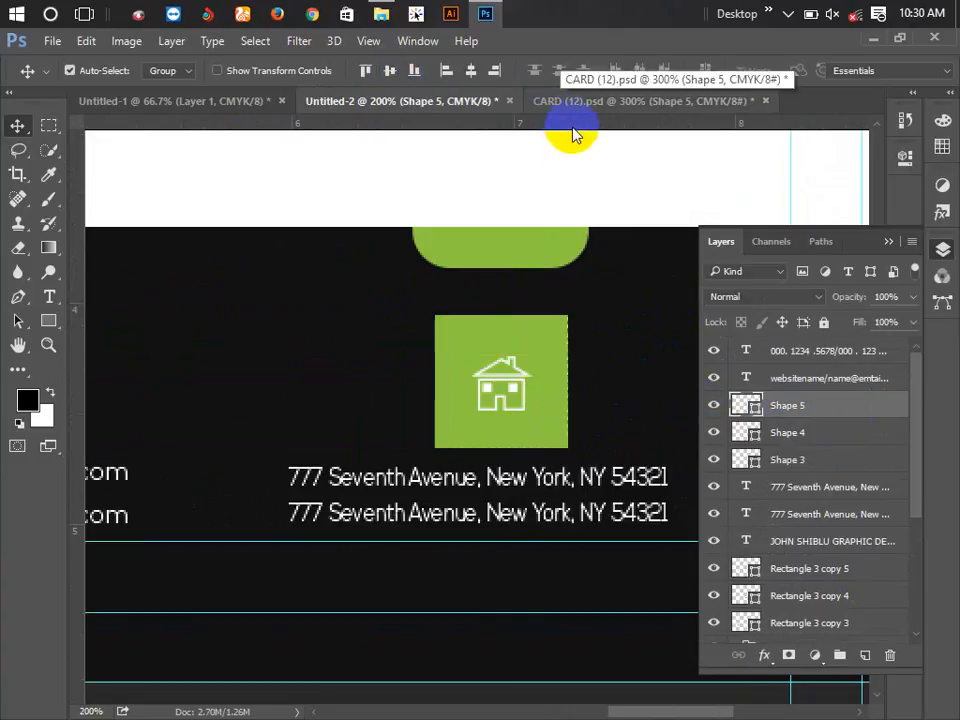
# Step: View the whole card with the guides hidden
pyautogui.keyDown('alt'); pyautogui.click(471, 246); pyautogui.keyUp('alt')
pyautogui.keyDown('alt'); pyautogui.click(471, 246); pyautogui.keyUp('alt')
pyautogui.keyDown('alt'); pyautogui.click(471, 246); pyautogui.keyUp('alt')
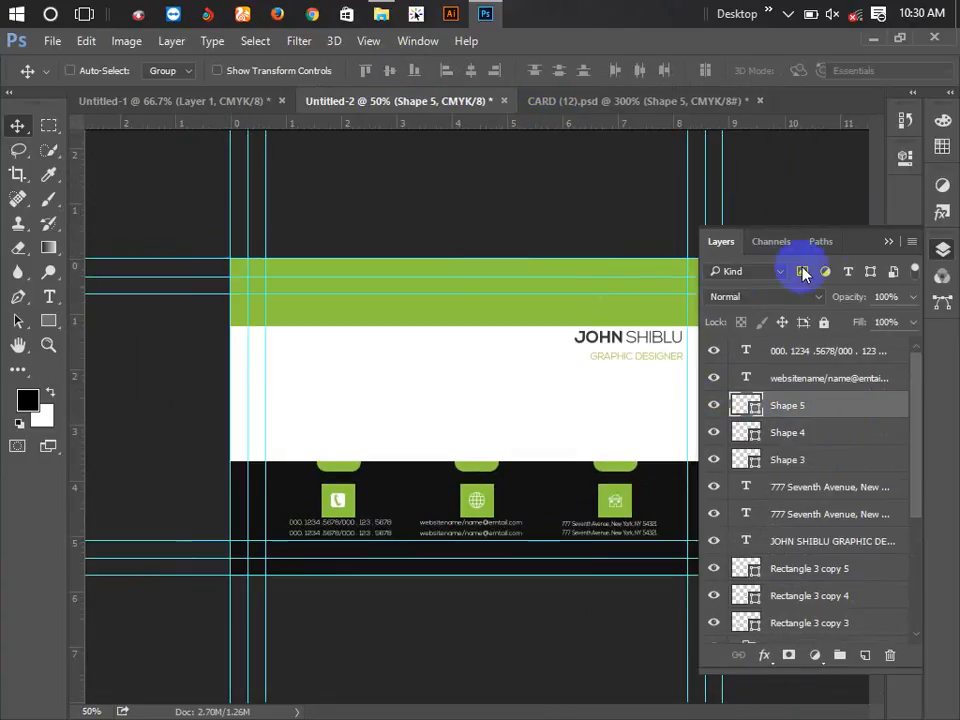
pyautogui.click(889, 242)
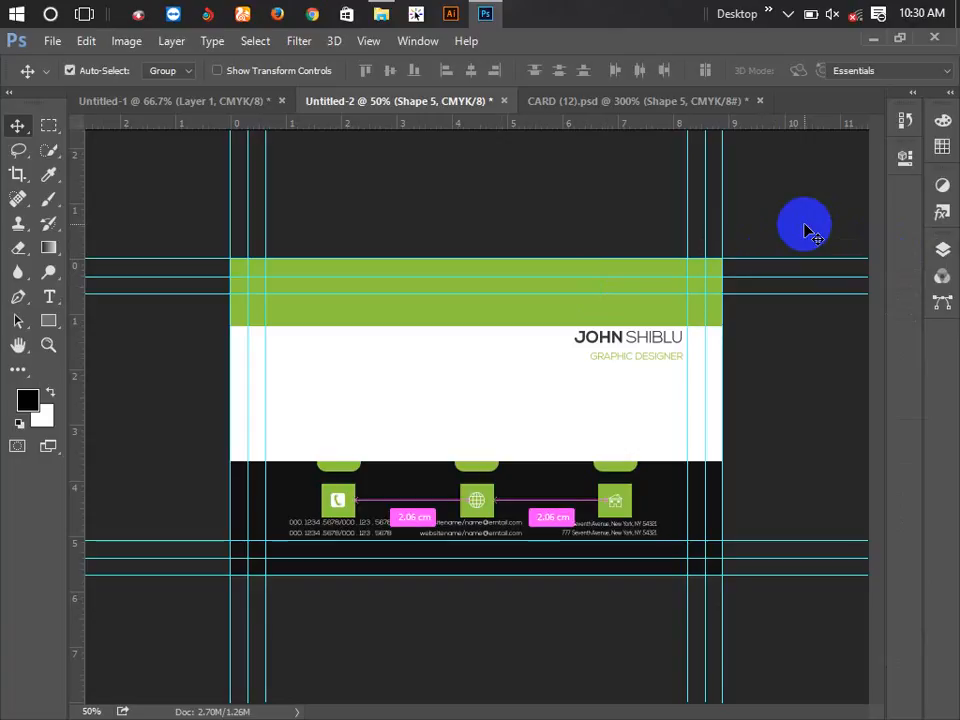
pyautogui.hotkey('ctrl', ';')
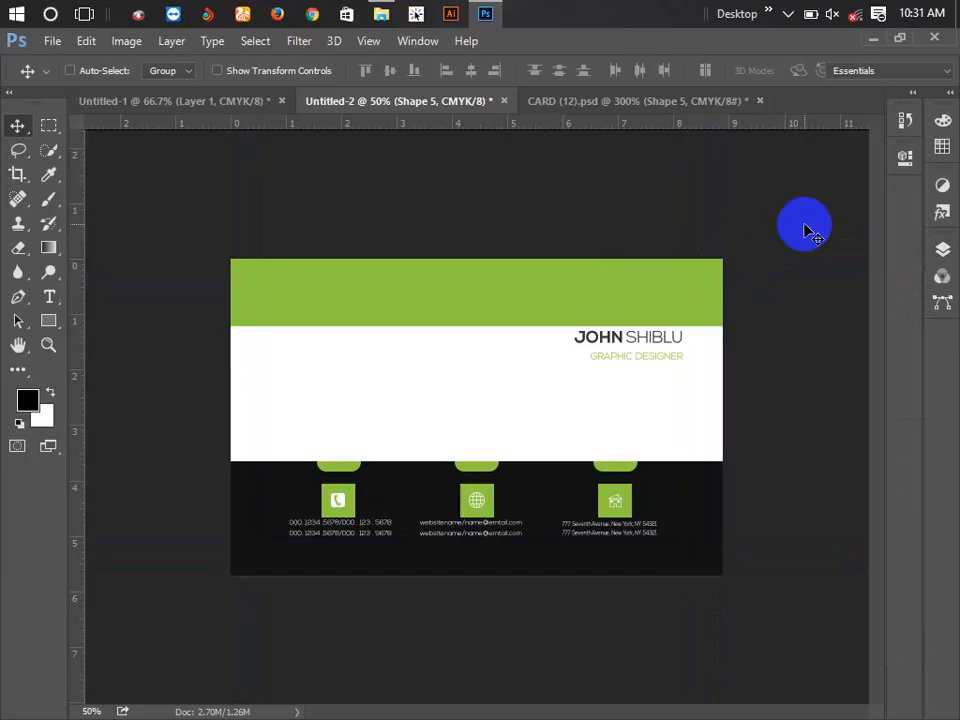
# Step: Show the Rectangle 1 border layer and bring it to the top of the layer stack
pyautogui.click(942, 249)
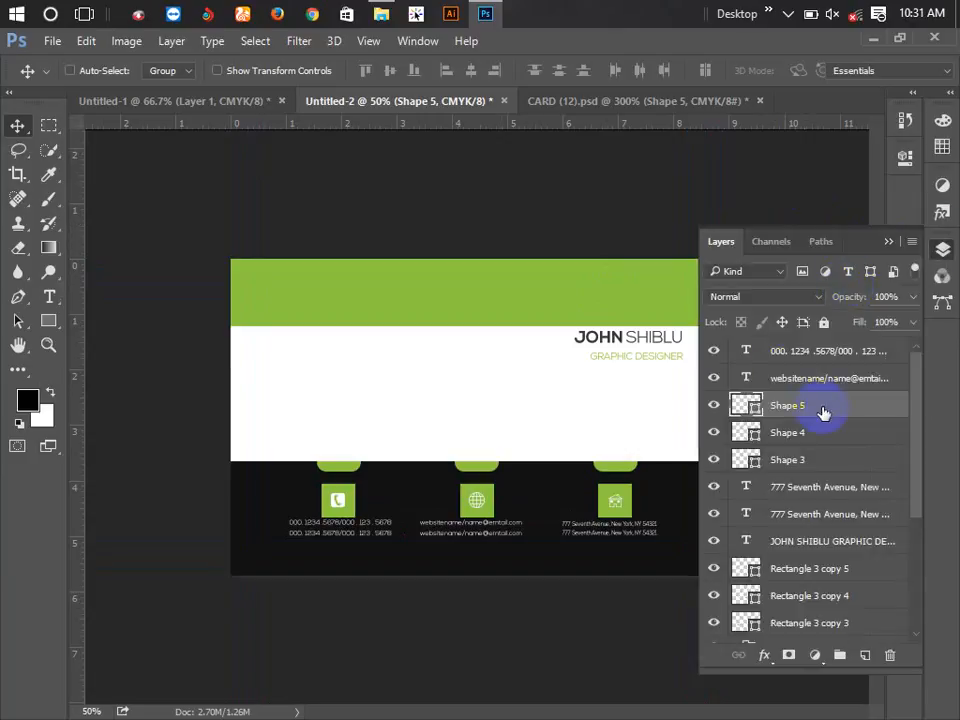
pyautogui.scroll(-5, 800, 440)
pyautogui.click(713, 603)
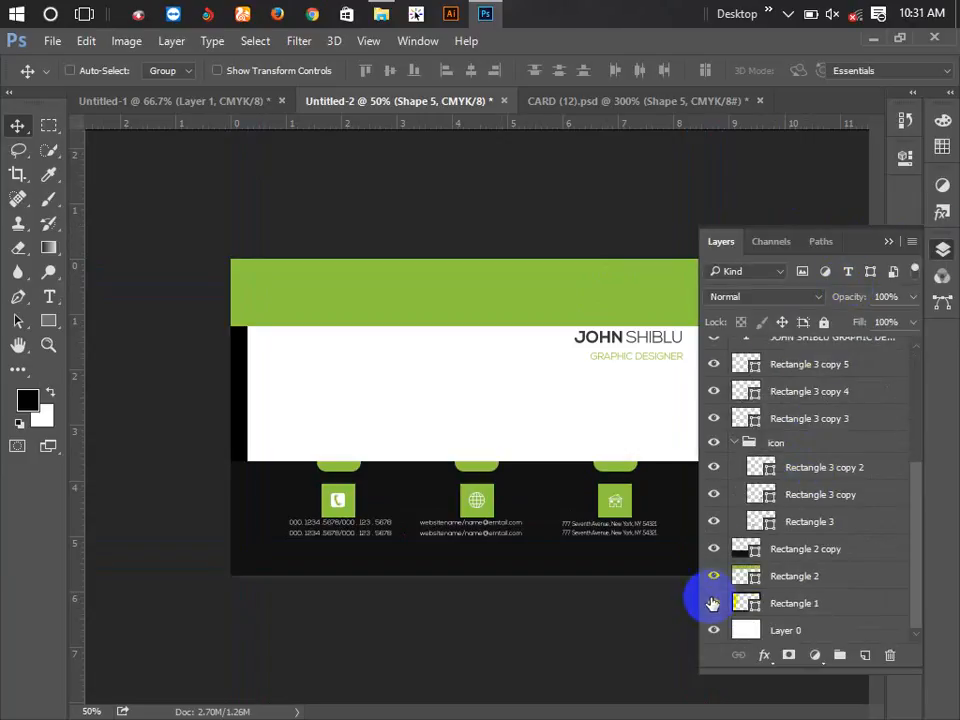
pyautogui.click(889, 241)
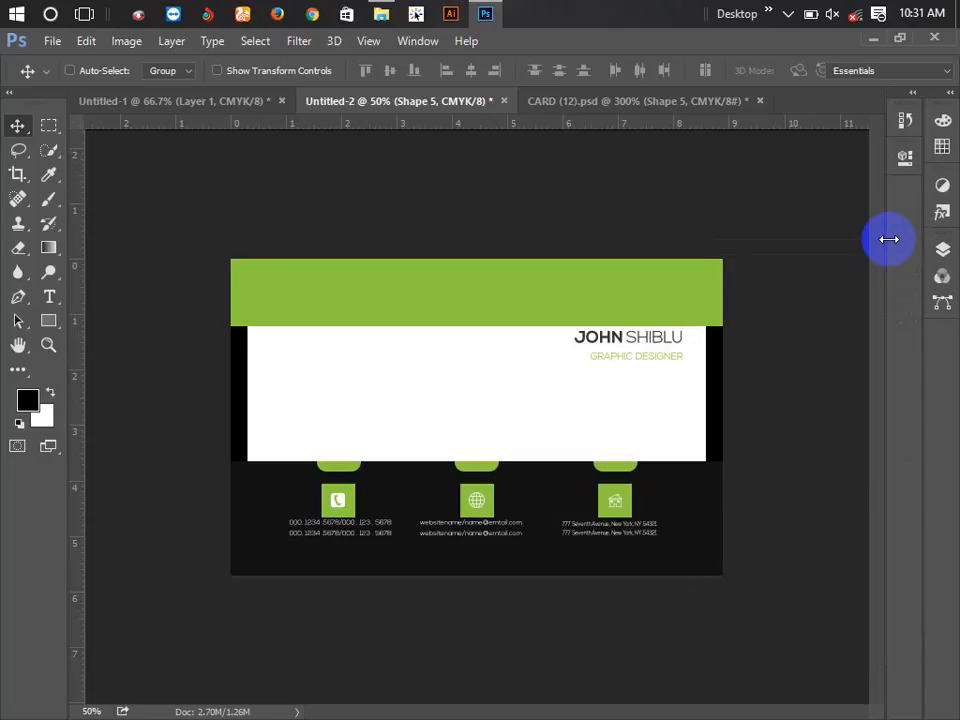
pyautogui.click(942, 249)
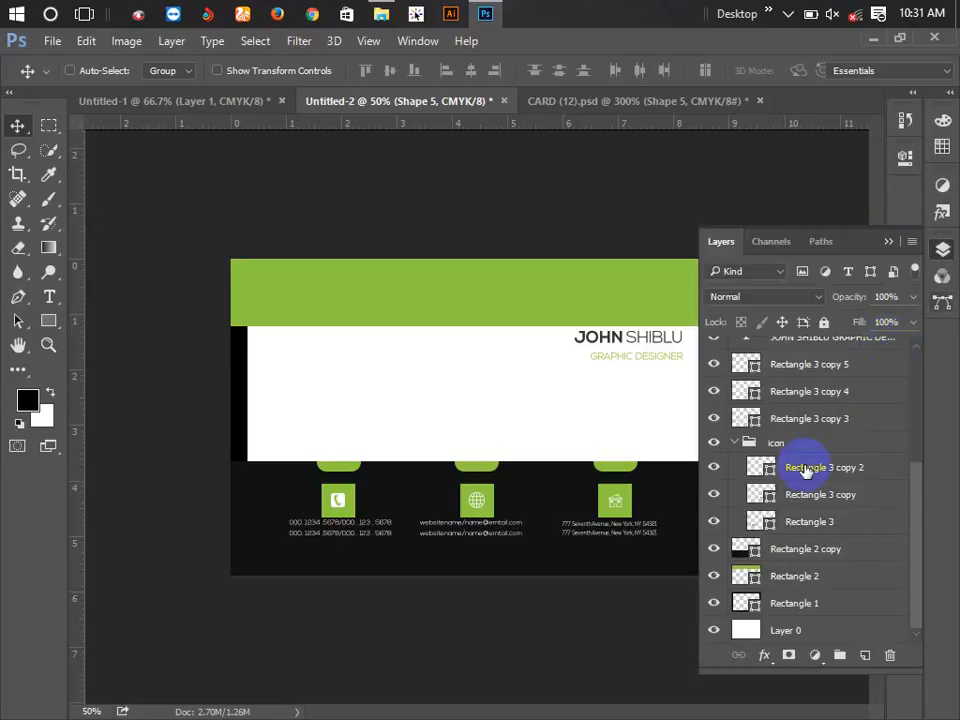
pyautogui.click(808, 603)
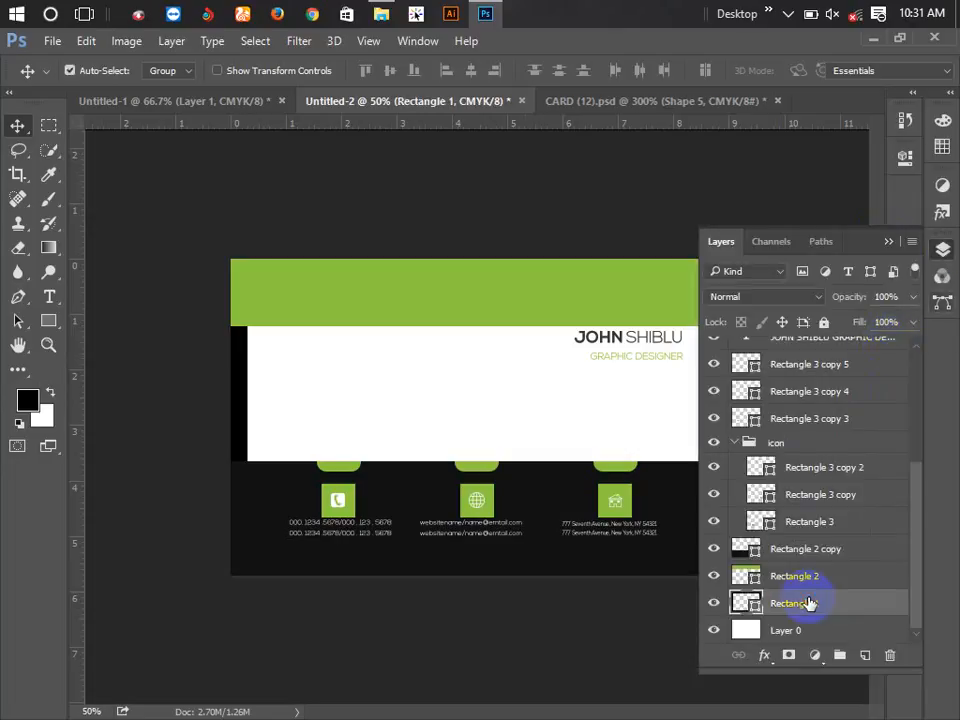
pyautogui.hotkey('ctrl', 'shift', ']')
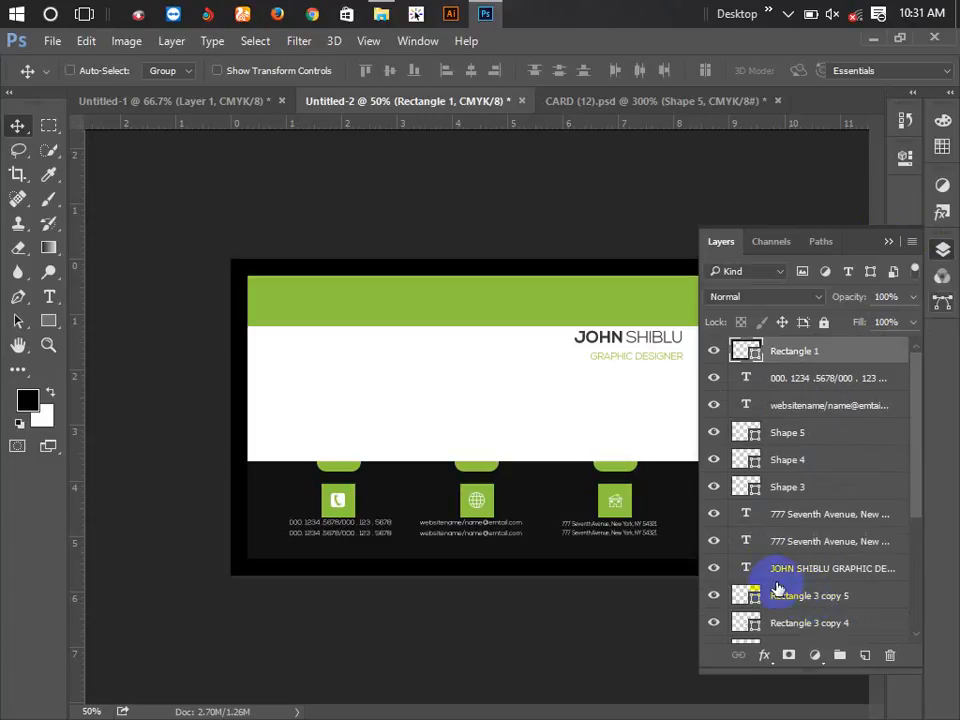
pyautogui.click(888, 241)
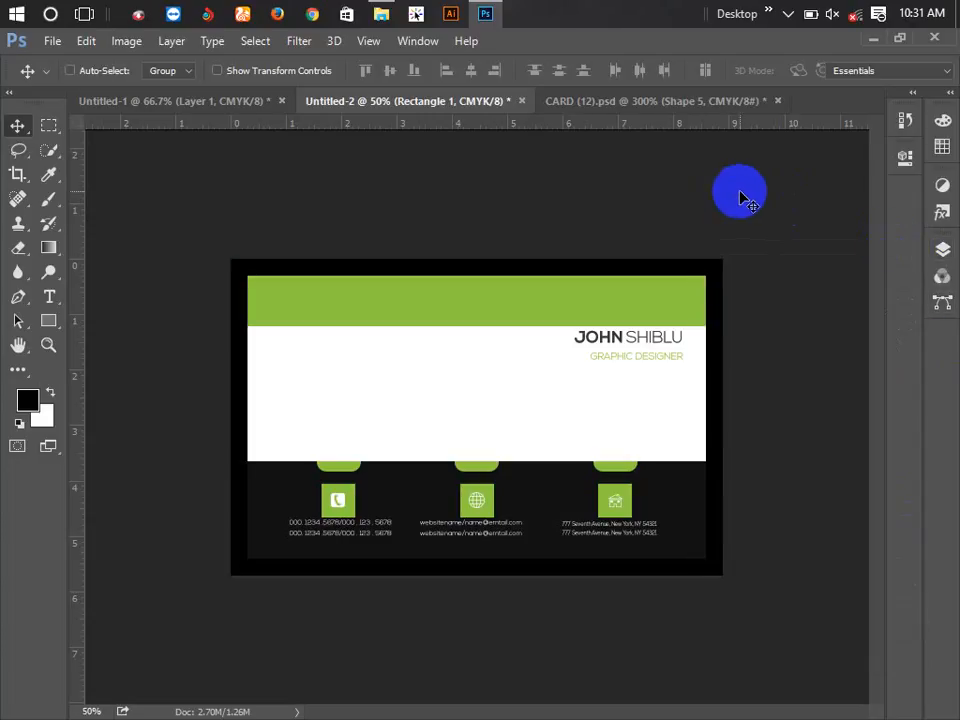
# Step: Change the stroke colour of the Rectangle 1 border to light brown
pyautogui.click(48, 320)
pyautogui.click(240, 72)
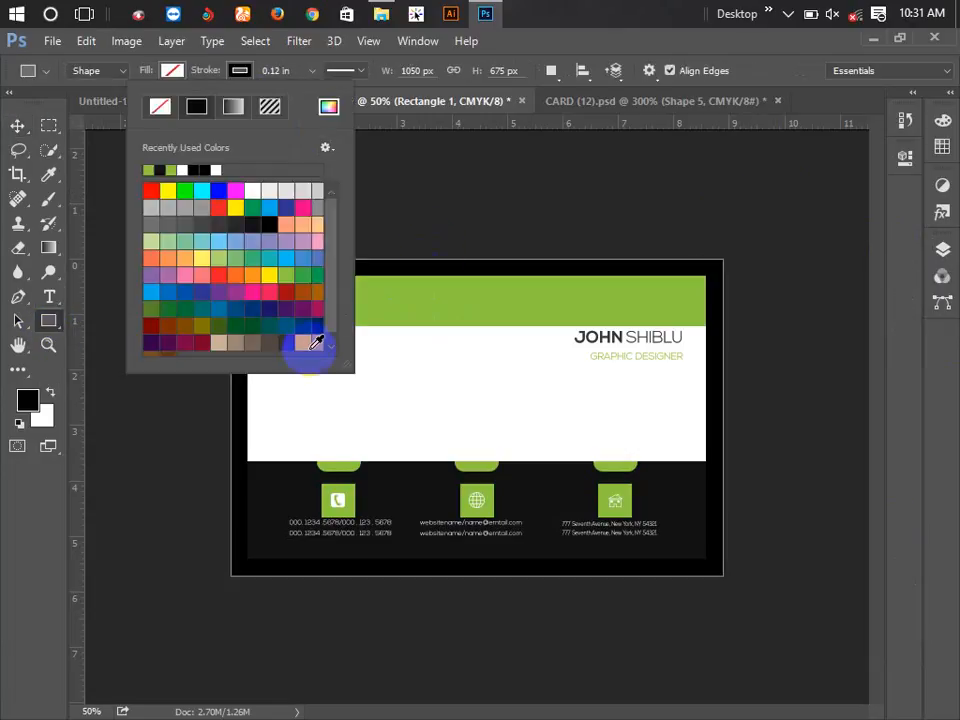
pyautogui.click(306, 343)
pyautogui.click(17, 125)
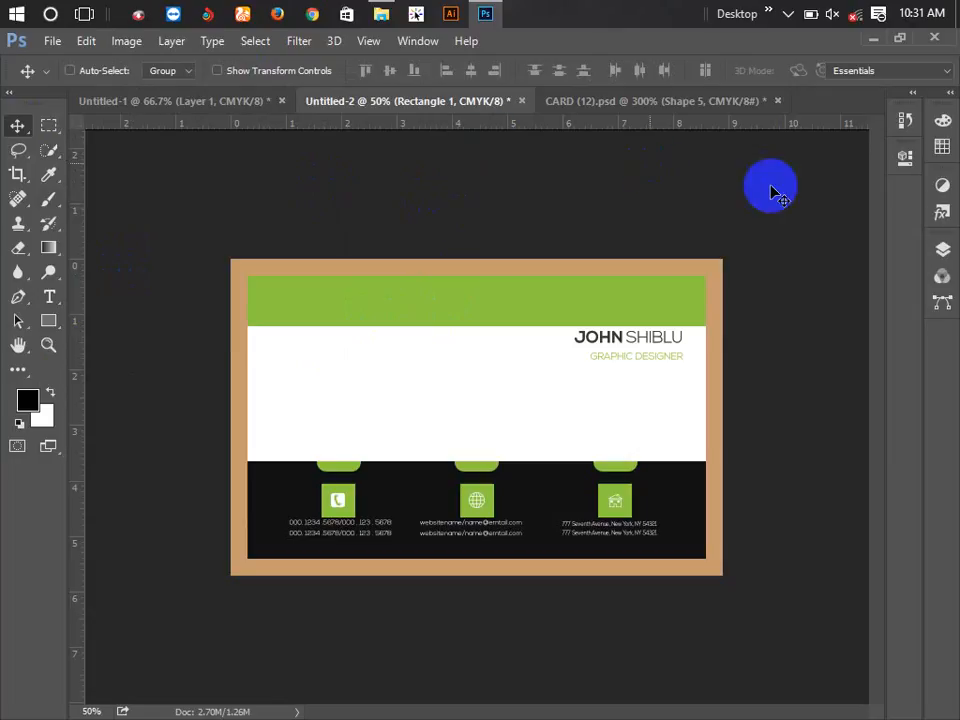
# Step: Hide the Rectangle 1 border layer and show the guides over the card
pyautogui.click(942, 249)
pyautogui.click(713, 352)
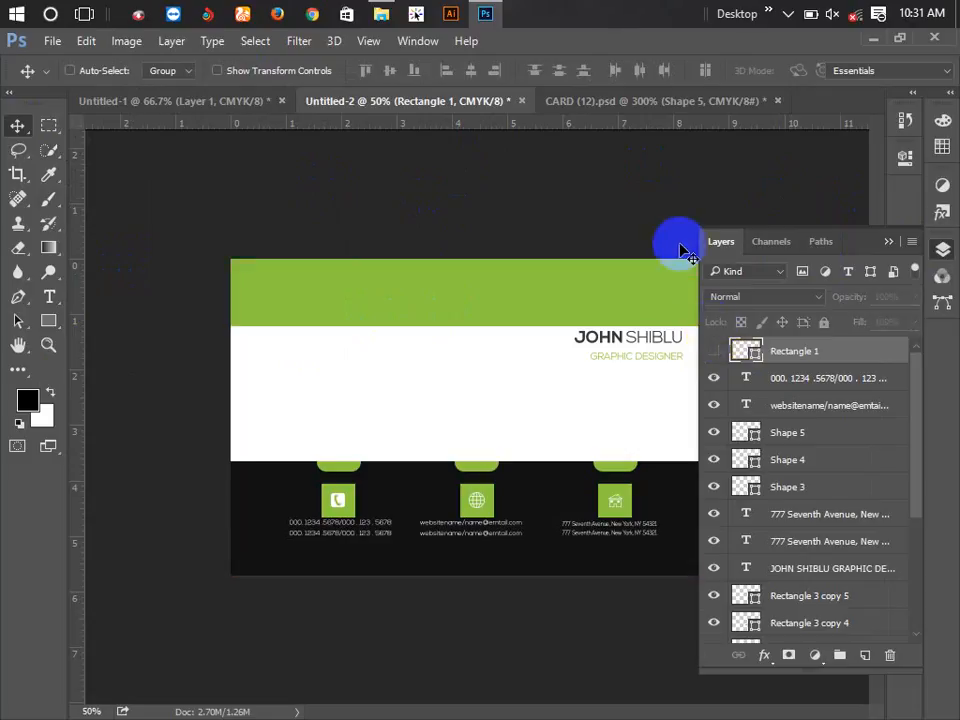
pyautogui.click(888, 241)
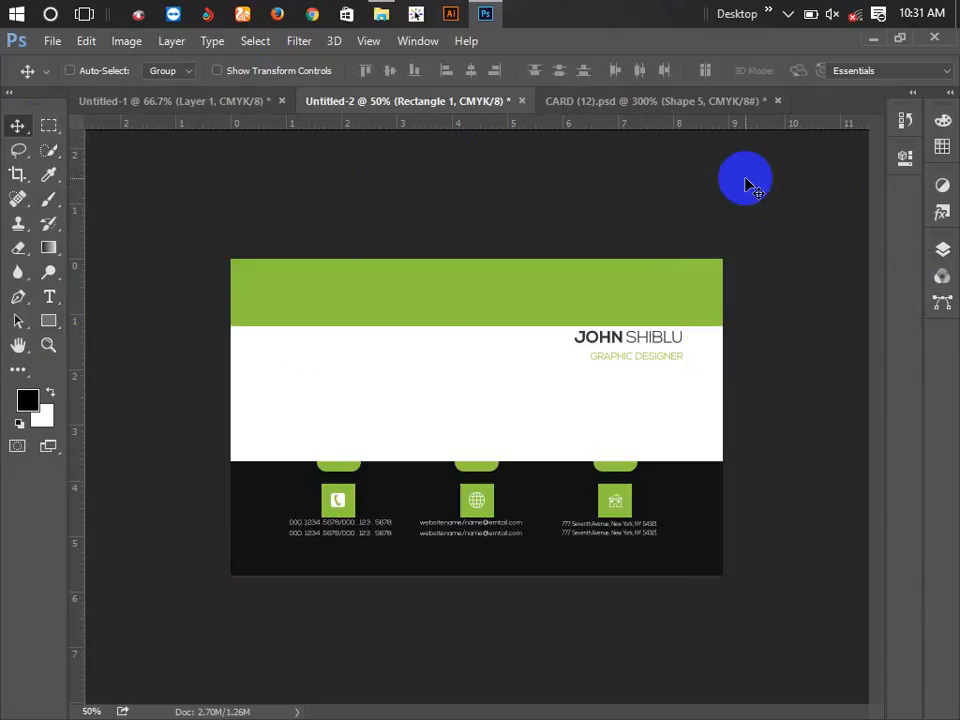
pyautogui.hotkey('ctrl', ';')
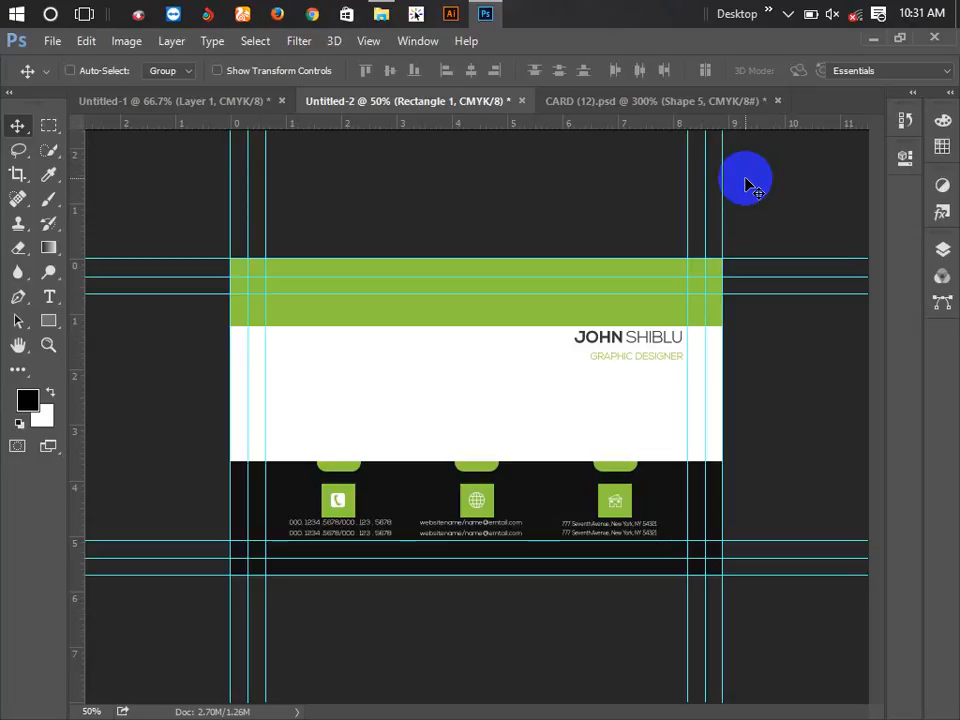
# Step: Select the card area enclosed by the middle set of guides with a rectangular marquee
pyautogui.click(50, 127)
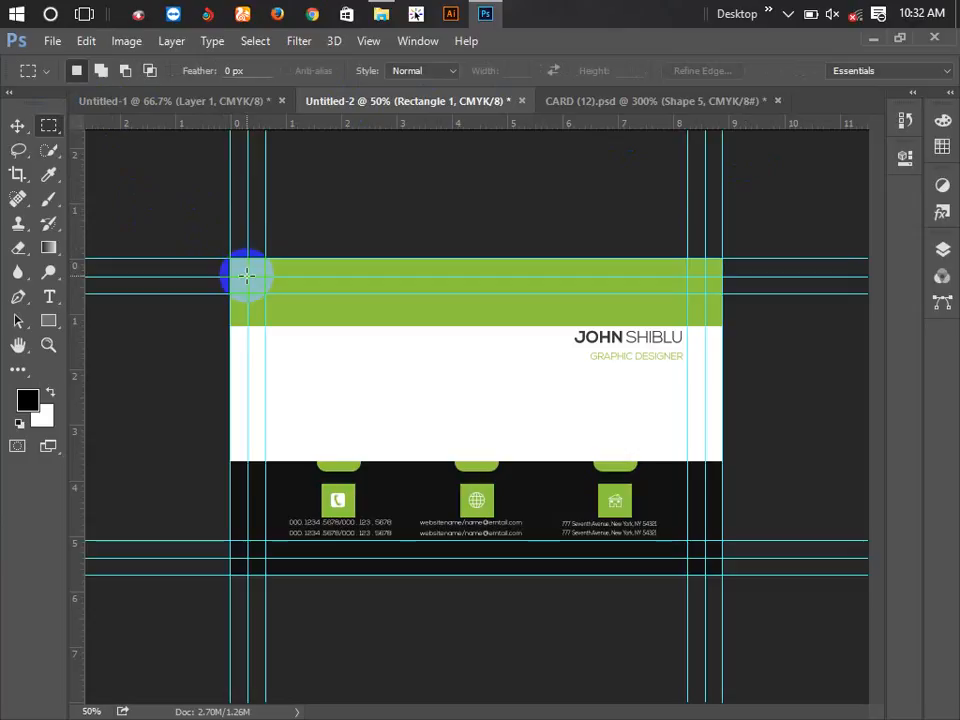
pyautogui.moveTo(248, 276); pyautogui.dragTo(690, 545)
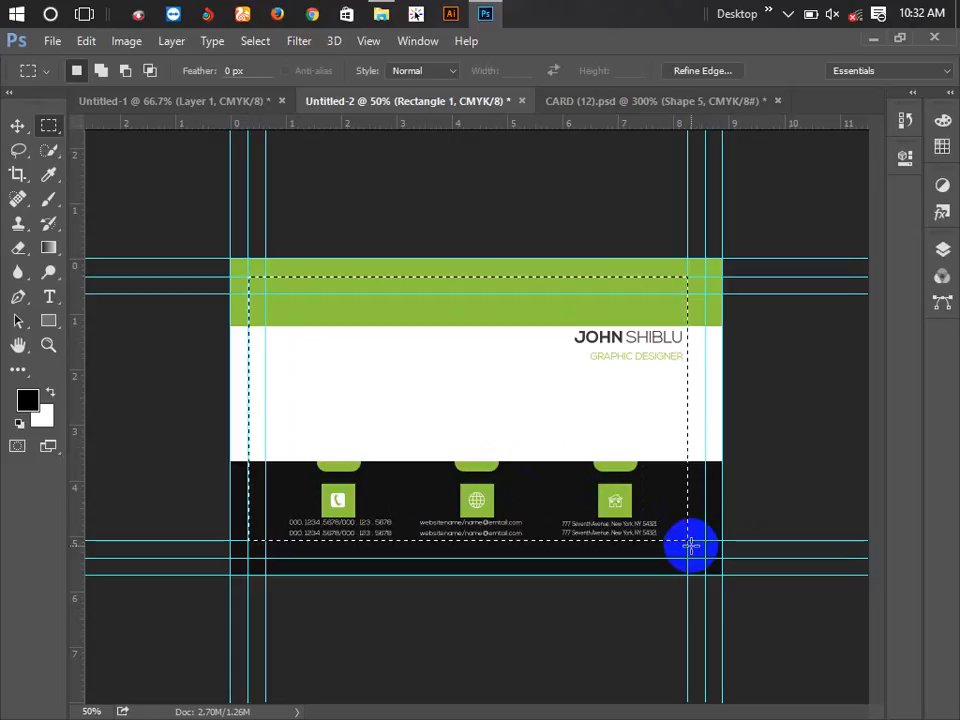
pyautogui.click(264, 286)
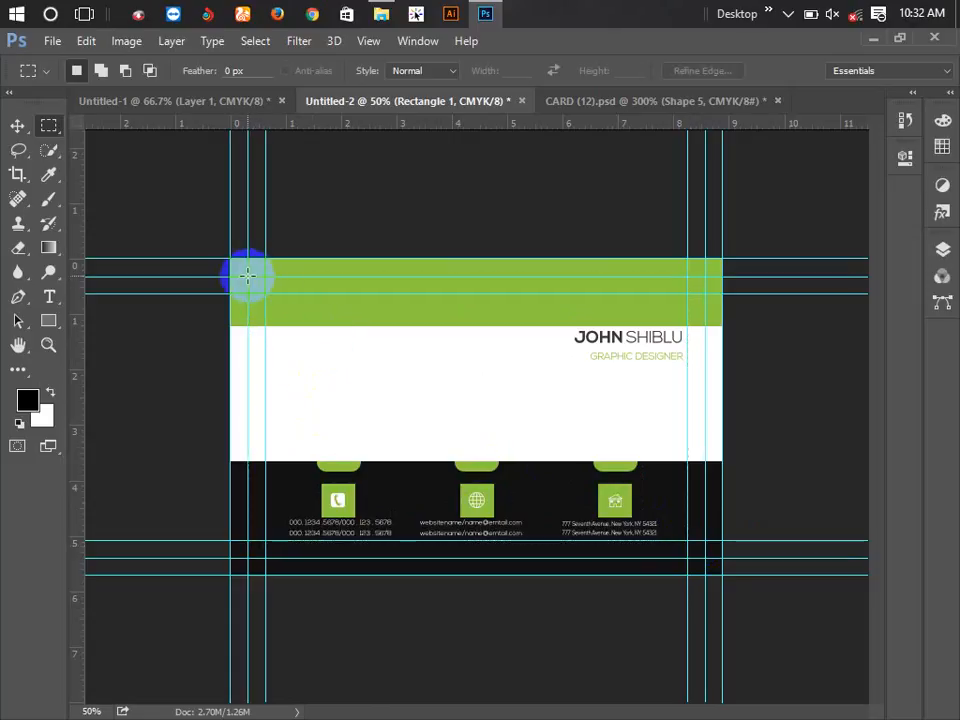
pyautogui.moveTo(247, 276); pyautogui.dragTo(704, 558)
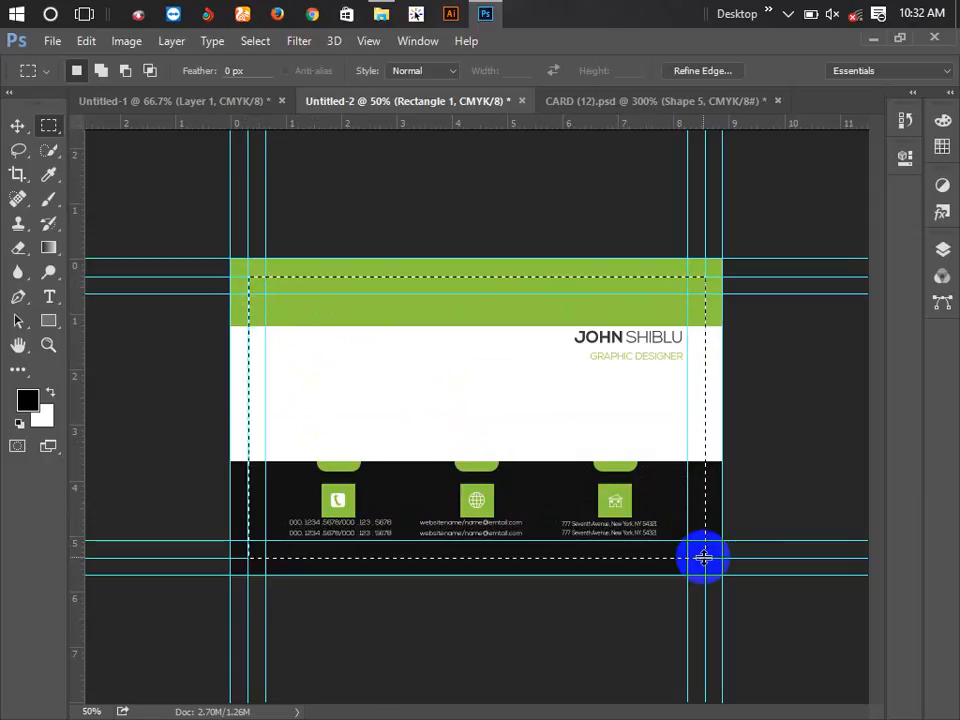
# Step: Create a 975 by 600 pixel CMYK document at 300 pixels/inch and paste the copied card artwork into it
pyautogui.hotkey('ctrl', 'n')
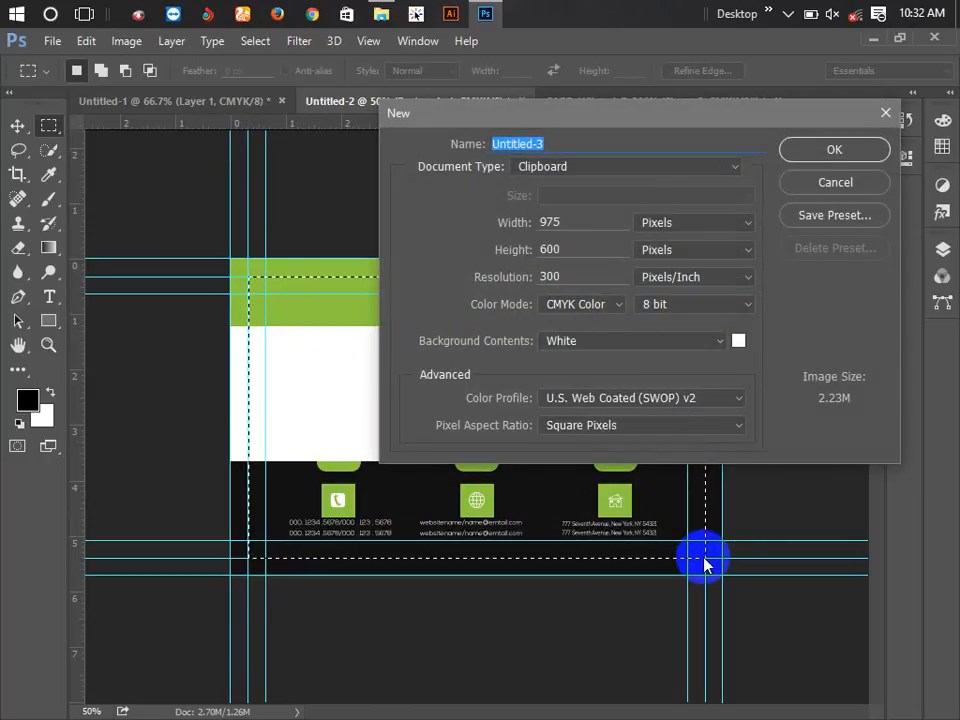
pyautogui.press('Return')
pyautogui.hotkey('ctrl', 'v')
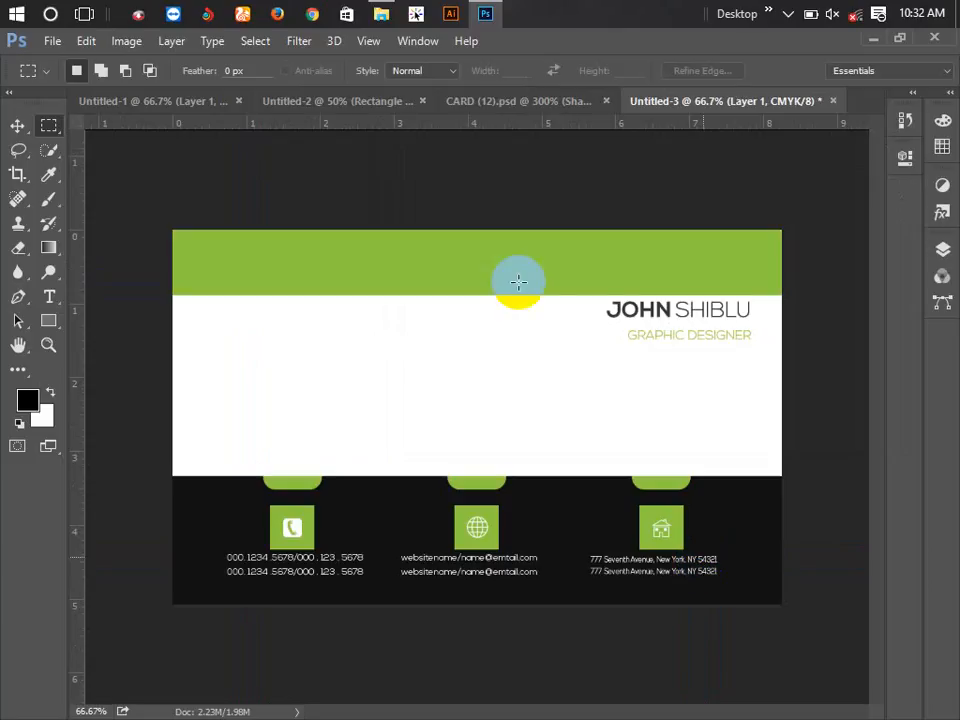
# Step: Start saving the pasted card under a new name in the ledp folder on the Desktop
pyautogui.click(45, 41)
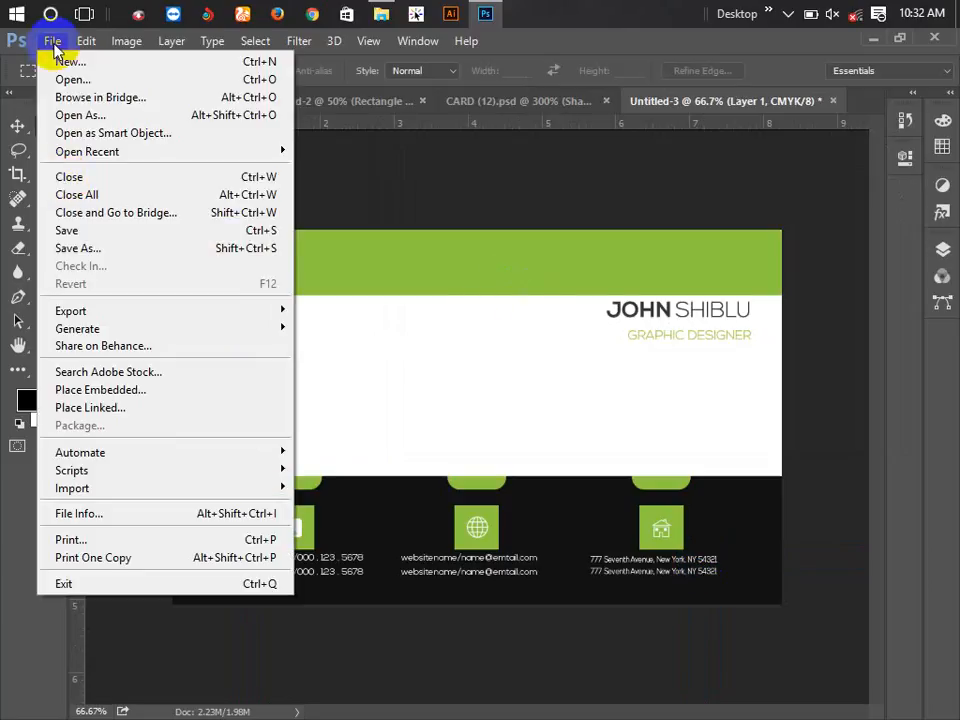
pyautogui.click(122, 252)
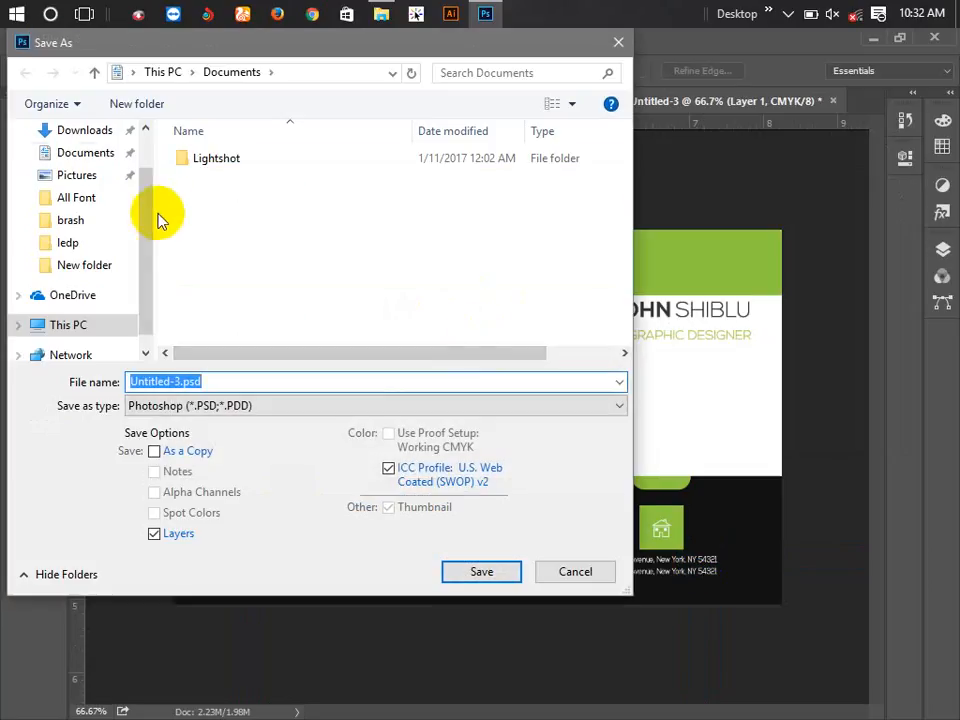
pyautogui.moveTo(146, 210); pyautogui.dragTo(141, 156)
pyautogui.click(78, 160)
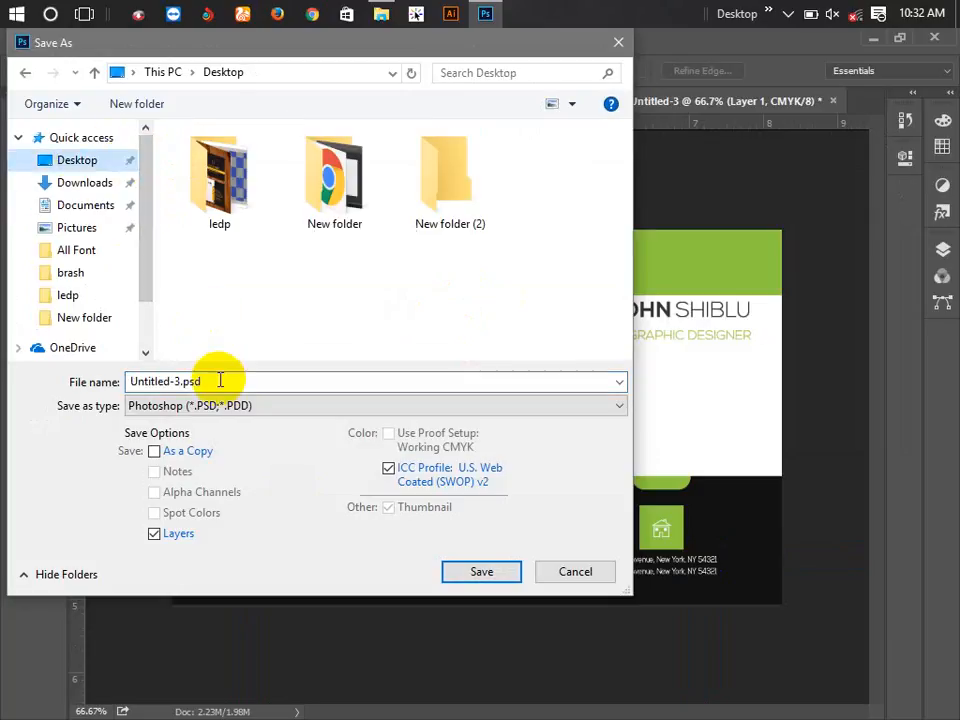
pyautogui.click(220, 198)
pyautogui.doubleClick(220, 198)
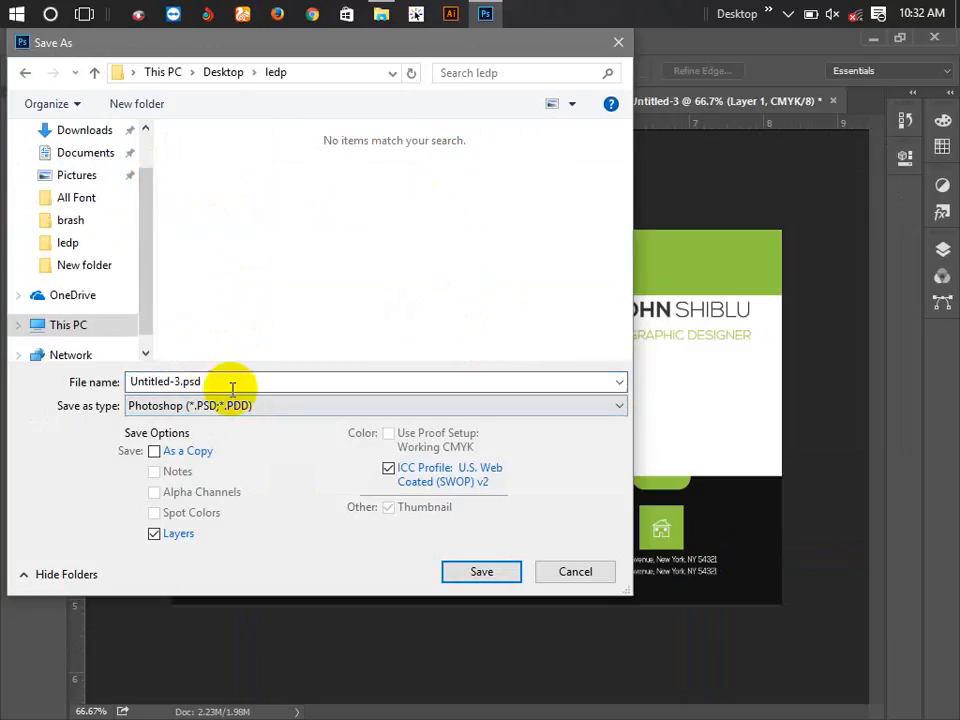
# Step: Name the file 01 and save it in JPEG format
pyautogui.click(236, 383)
pyautogui.write('01')
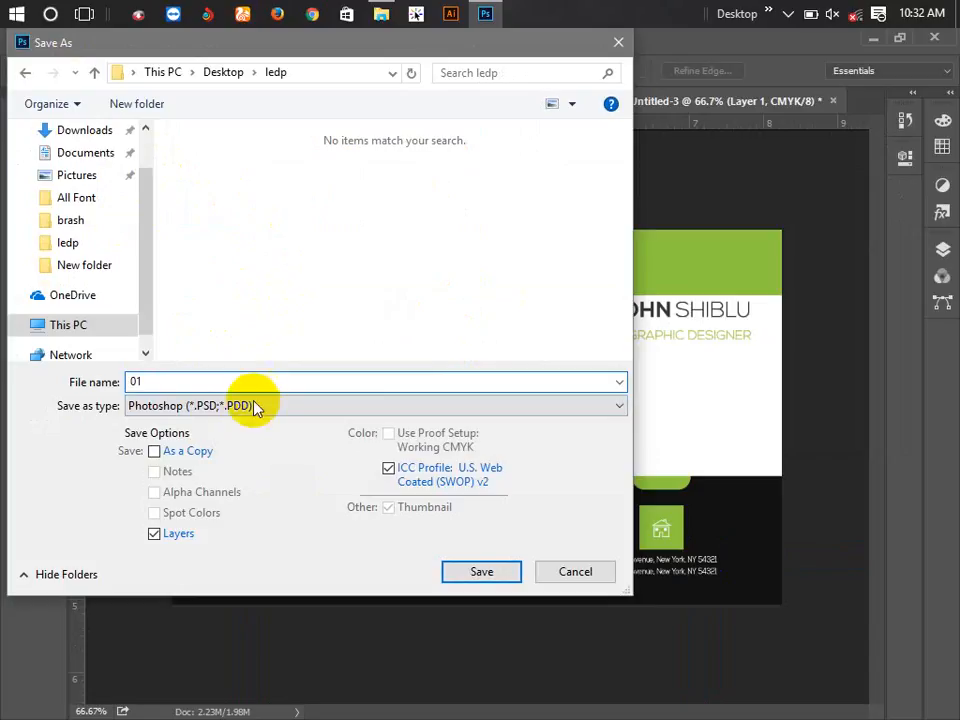
pyautogui.click(251, 404)
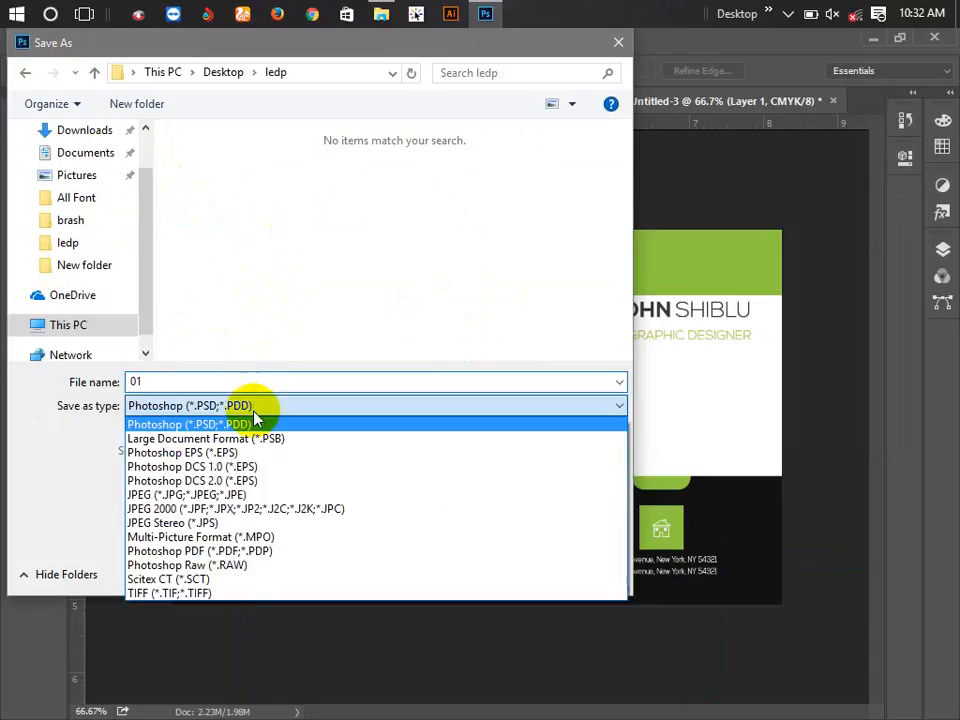
pyautogui.click(230, 495)
pyautogui.click(476, 570)
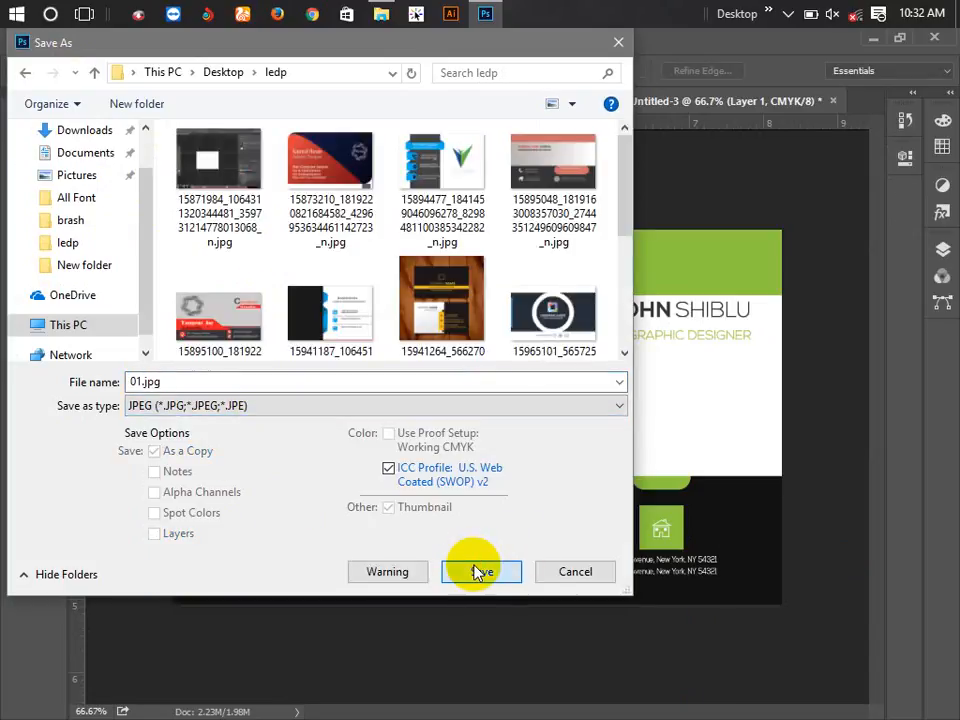
# Step: Export the JPEG at maximum quality 12 in Progressive format with 3 scans
pyautogui.moveTo(491, 256); pyautogui.dragTo(621, 266)
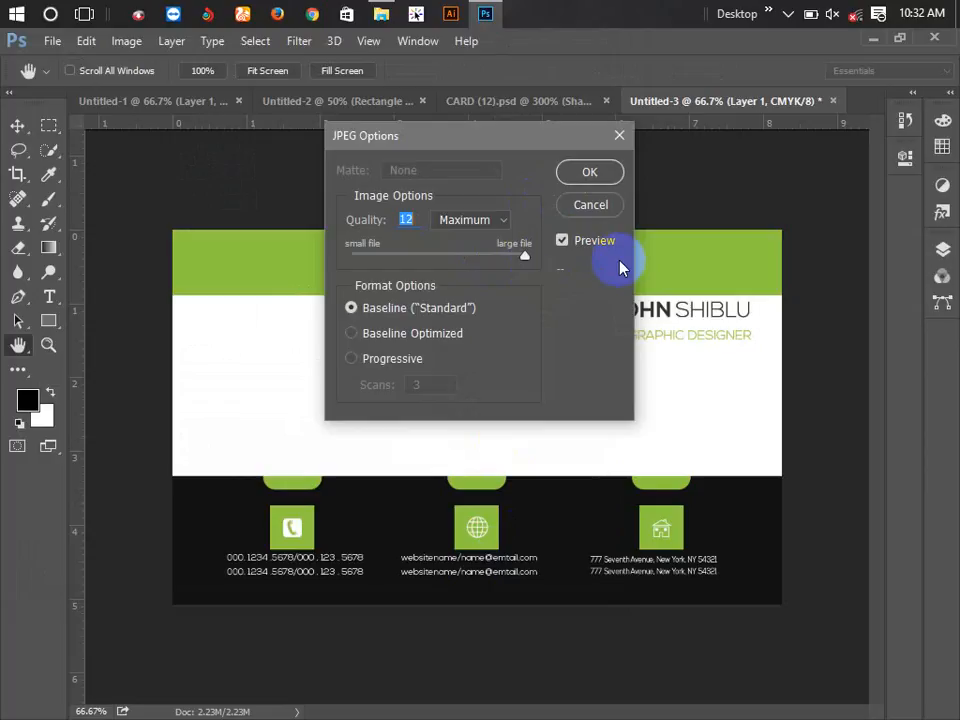
pyautogui.click(388, 366)
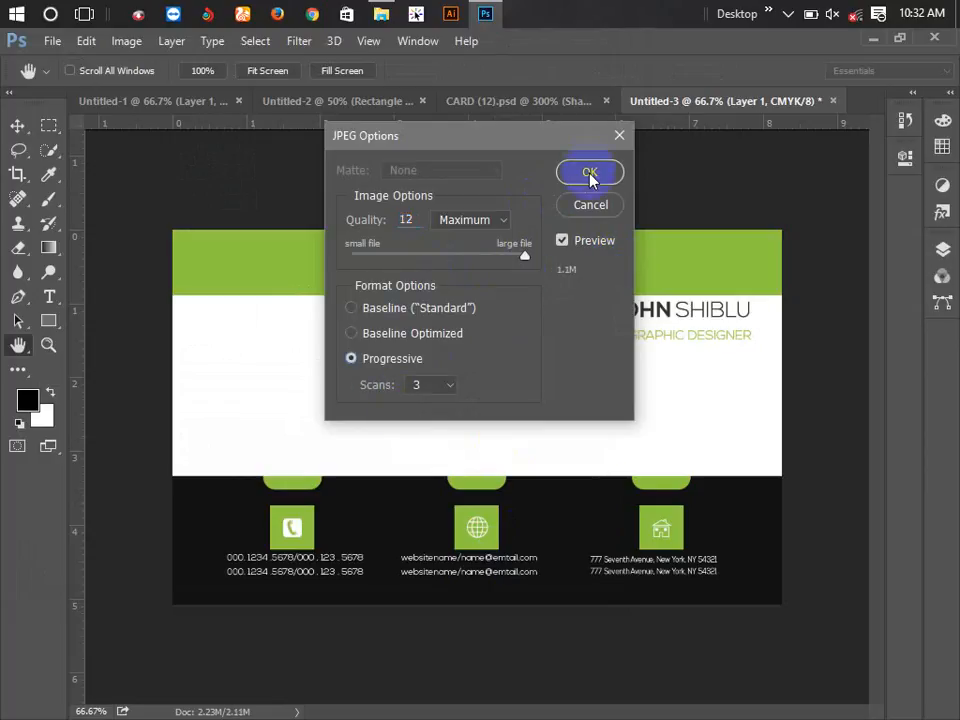
pyautogui.click(590, 172)
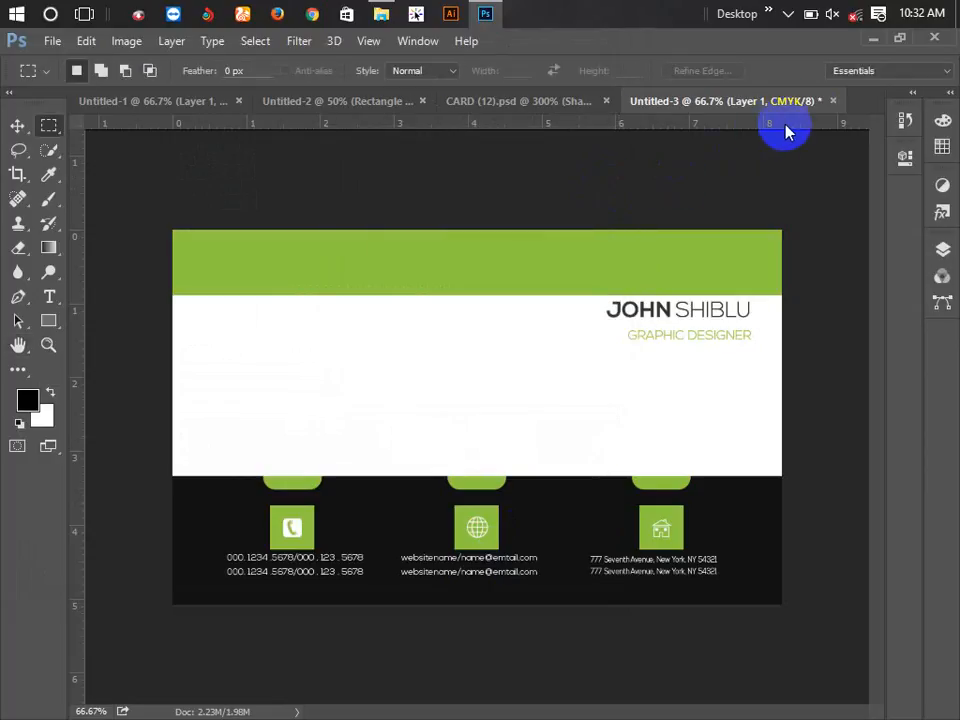
# Step: Close the pasted card document without saving it and clear the marquee selection on the original card
pyautogui.click(836, 101)
pyautogui.click(482, 311)
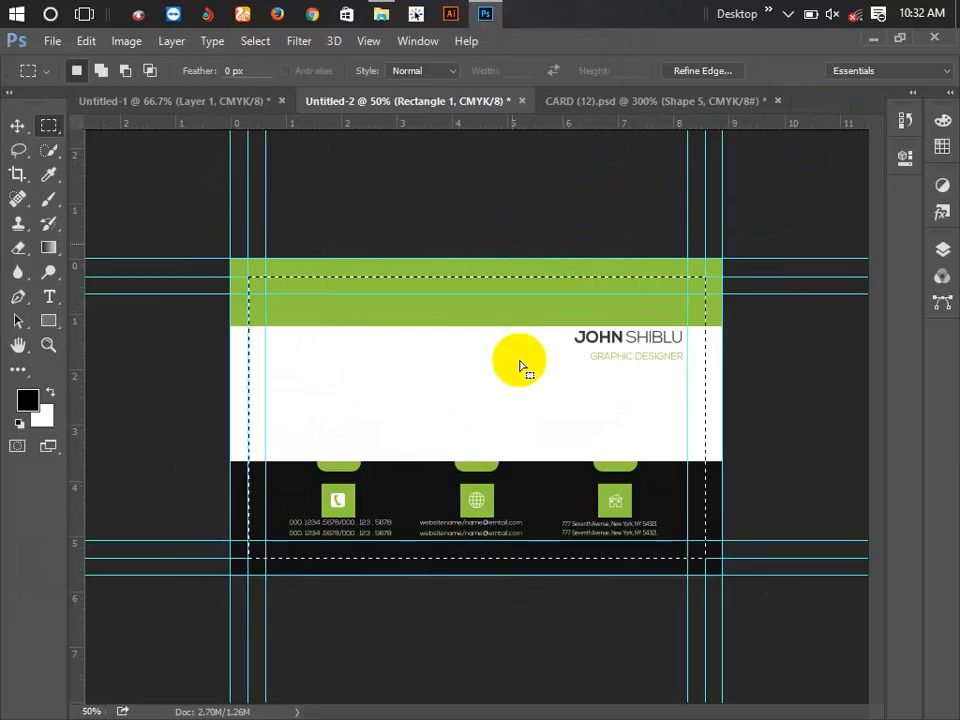
pyautogui.click(572, 338)
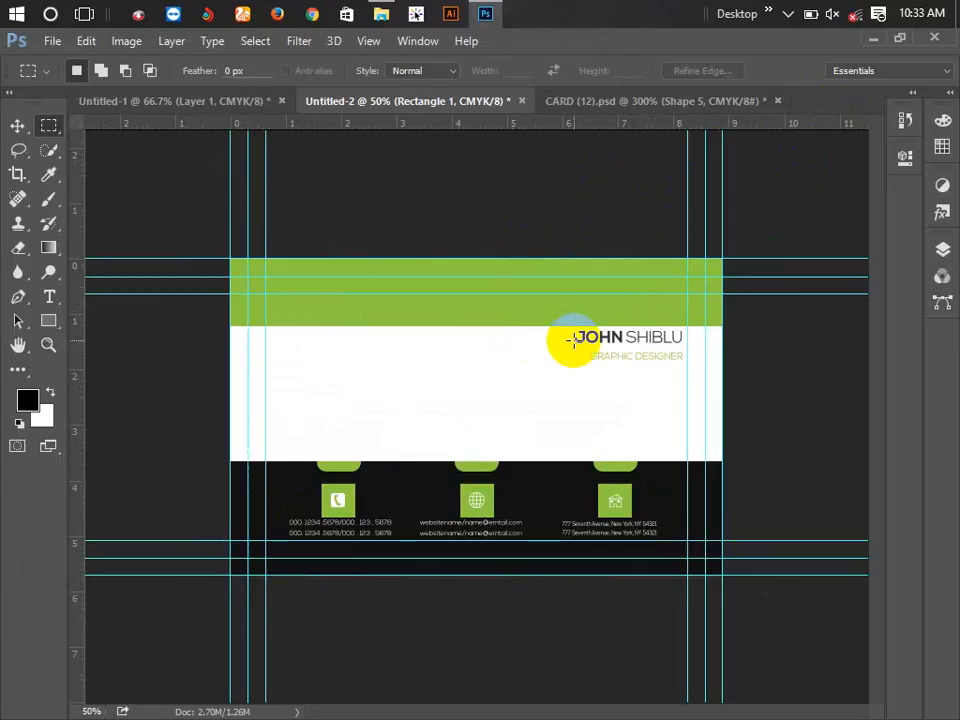
# Step: Save the layered card as 0123 in Photoshop format in the Desktop's ledp folder, with Maximize Compatibility on
pyautogui.click(50, 41)
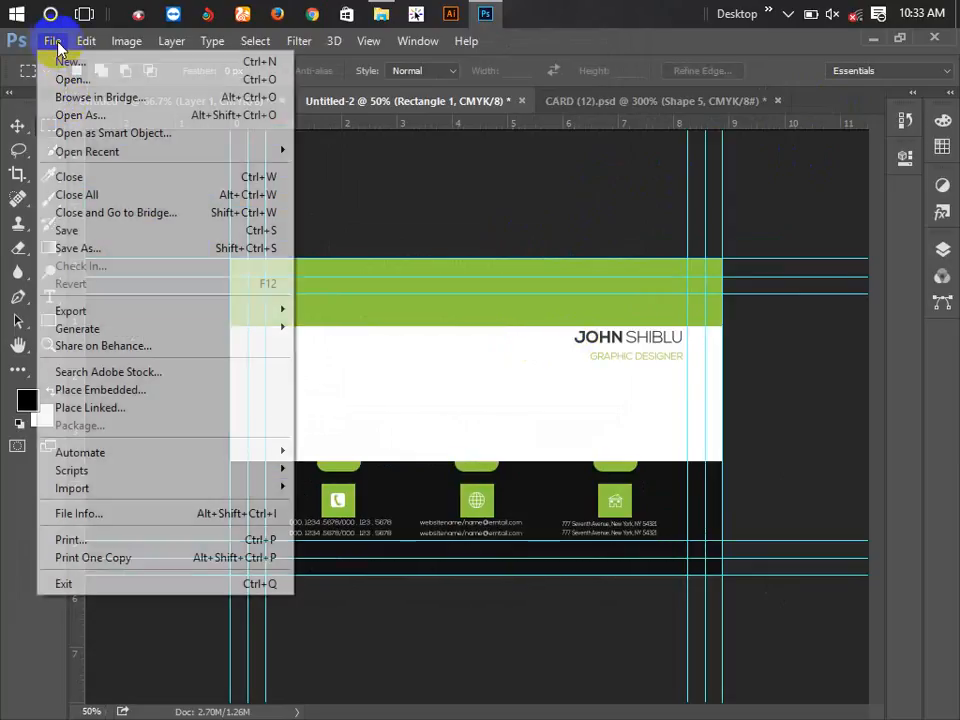
pyautogui.click(104, 247)
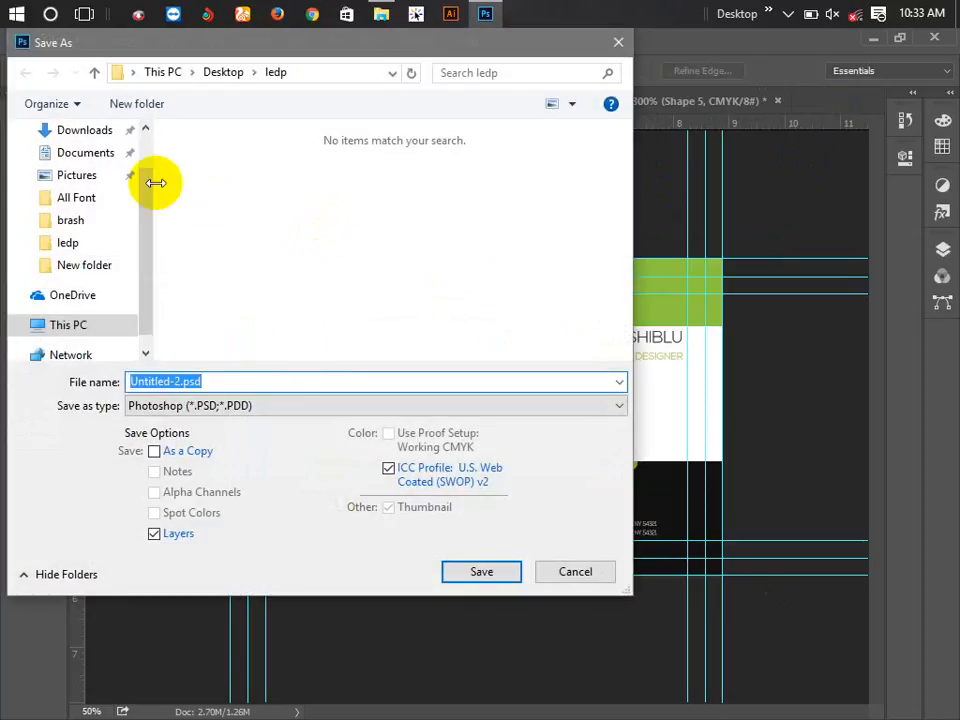
pyautogui.scroll(1, 118, 150)
pyautogui.click(110, 160)
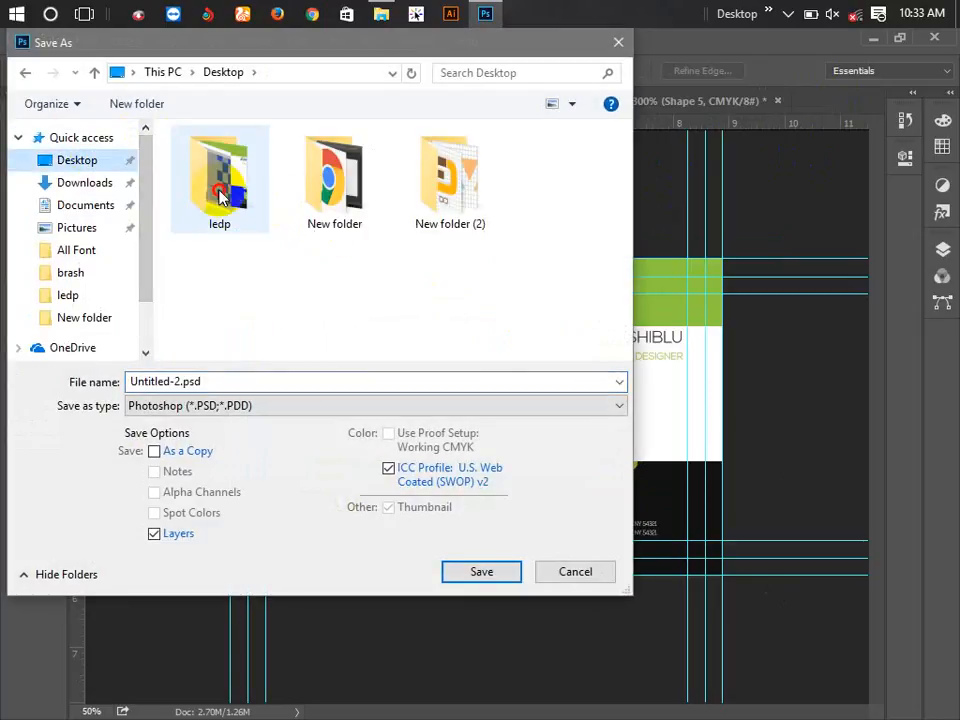
pyautogui.doubleClick(221, 180)
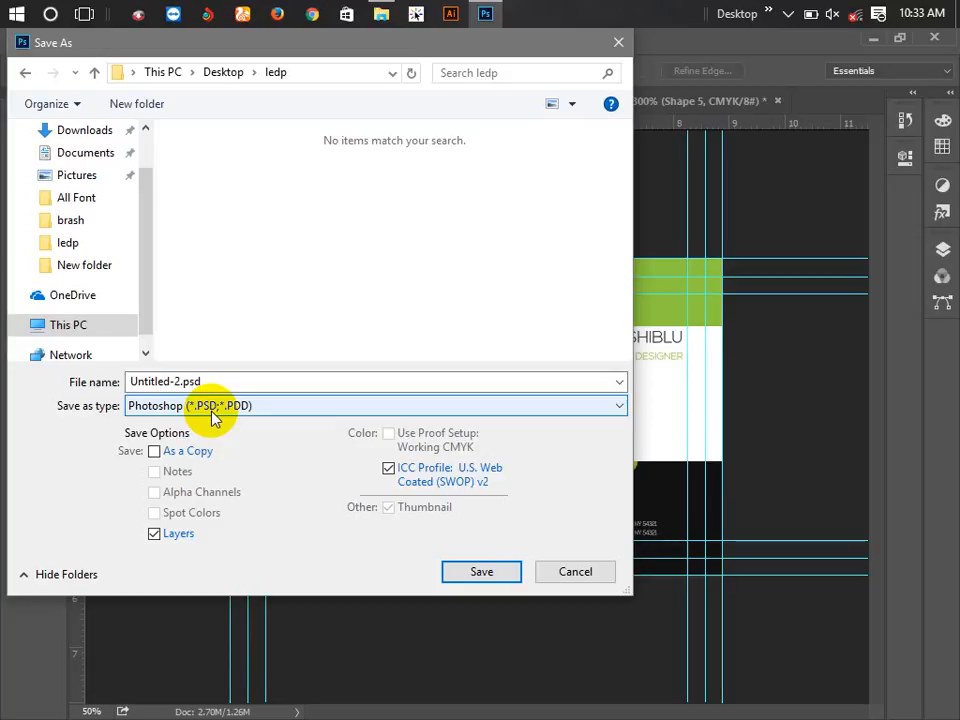
pyautogui.moveTo(214, 381); pyautogui.dragTo(64, 360)
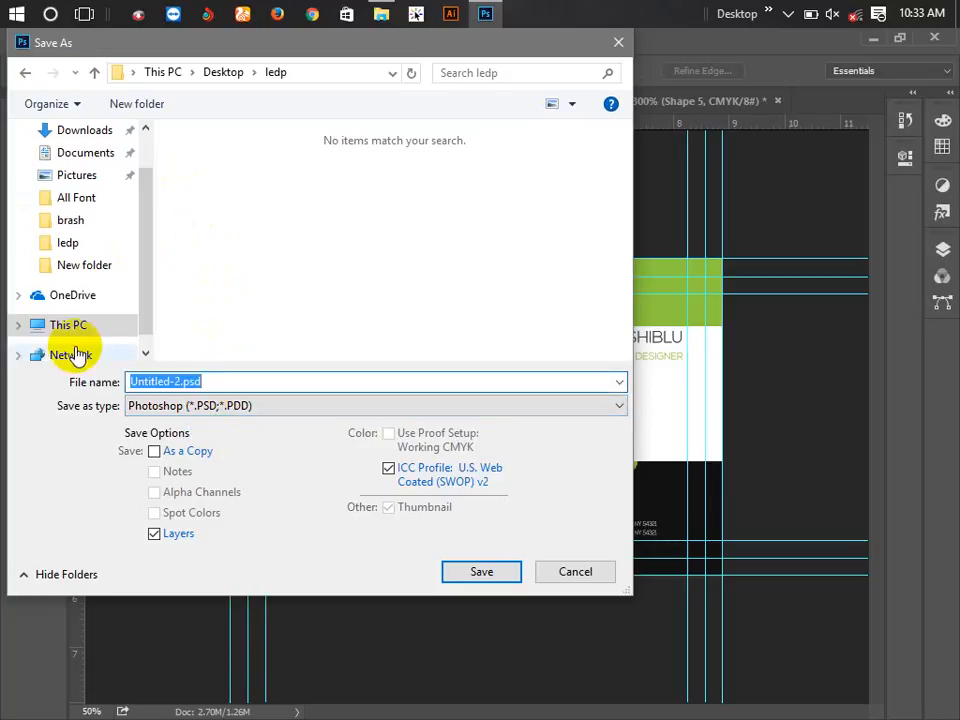
pyautogui.write('0123')
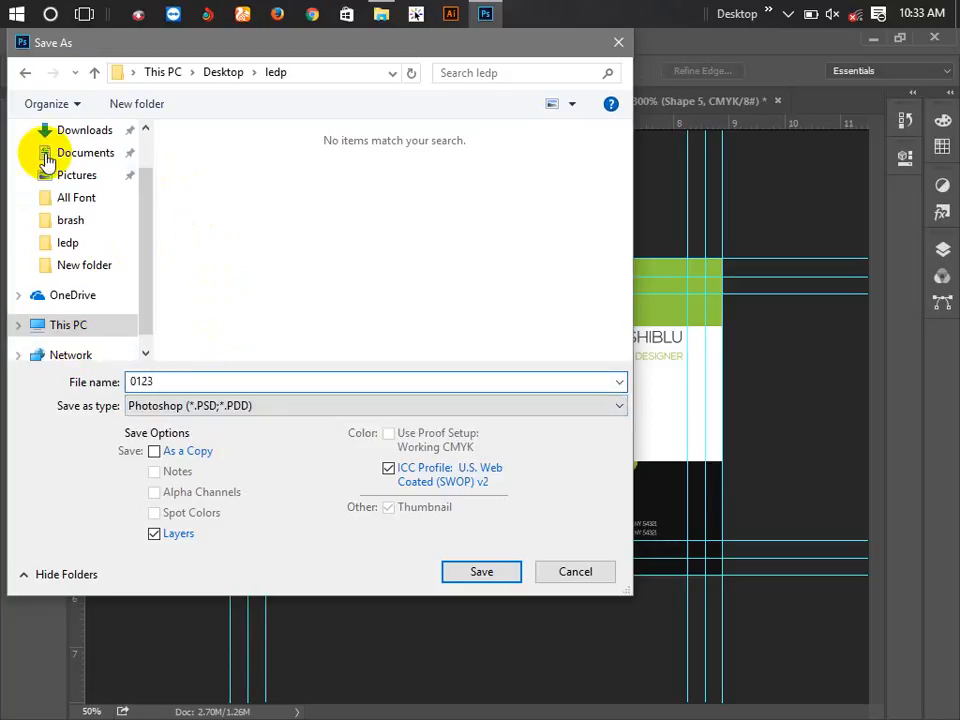
pyautogui.click(503, 570)
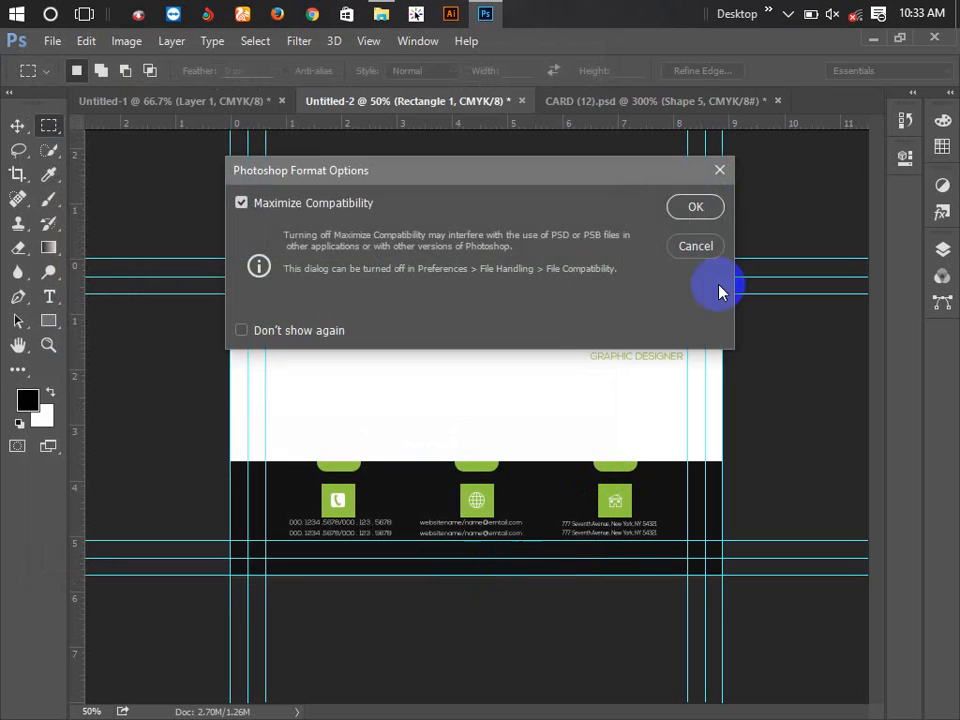
pyautogui.click(696, 206)
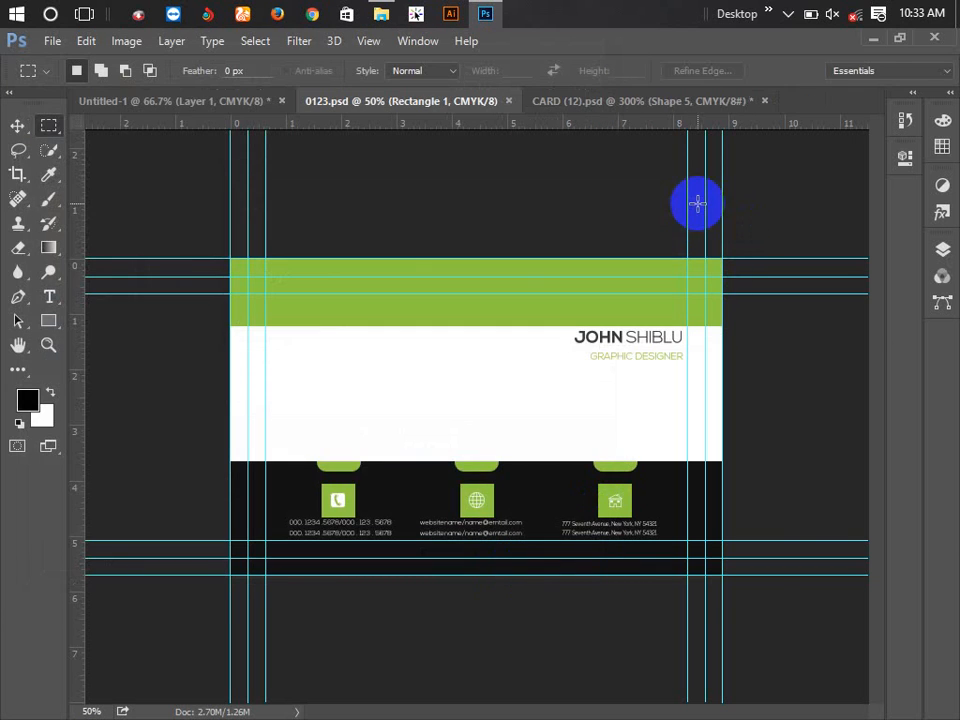
# Step: Minimize Photoshop and open the ledp folder from the Desktop in File Explorer
pyautogui.click(871, 38)
pyautogui.click(866, 38)
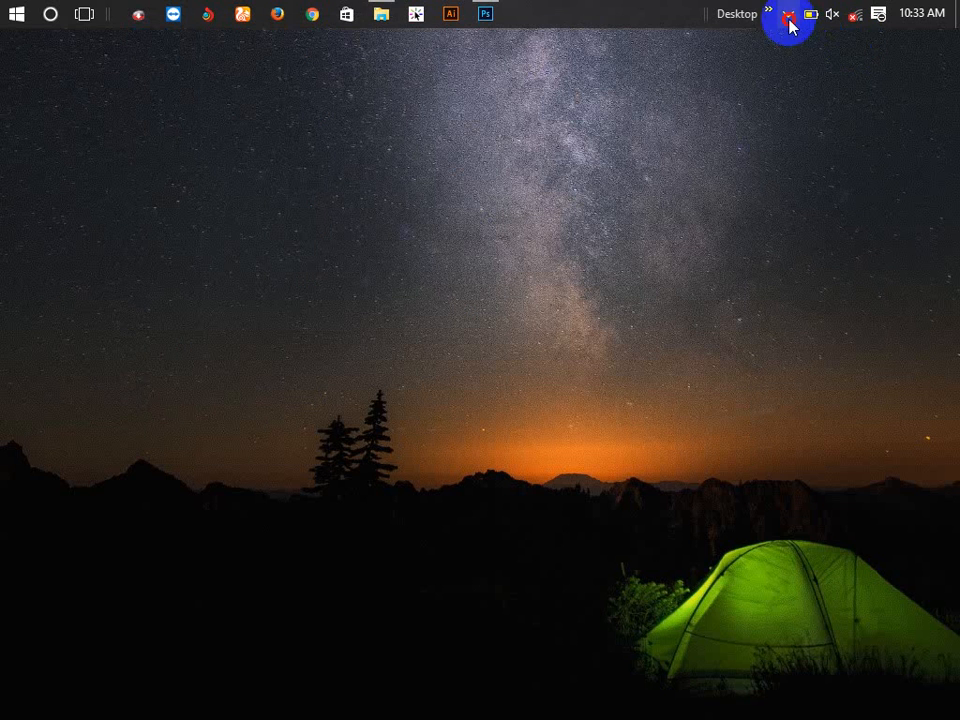
pyautogui.click(789, 20)
pyautogui.click(770, 14)
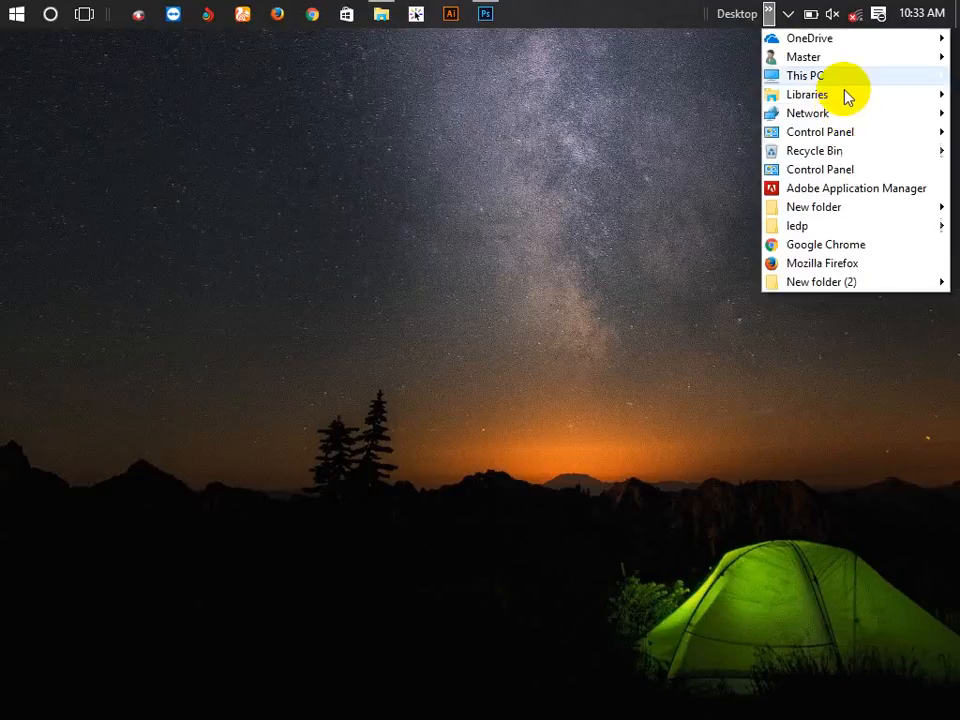
pyautogui.click(810, 224)
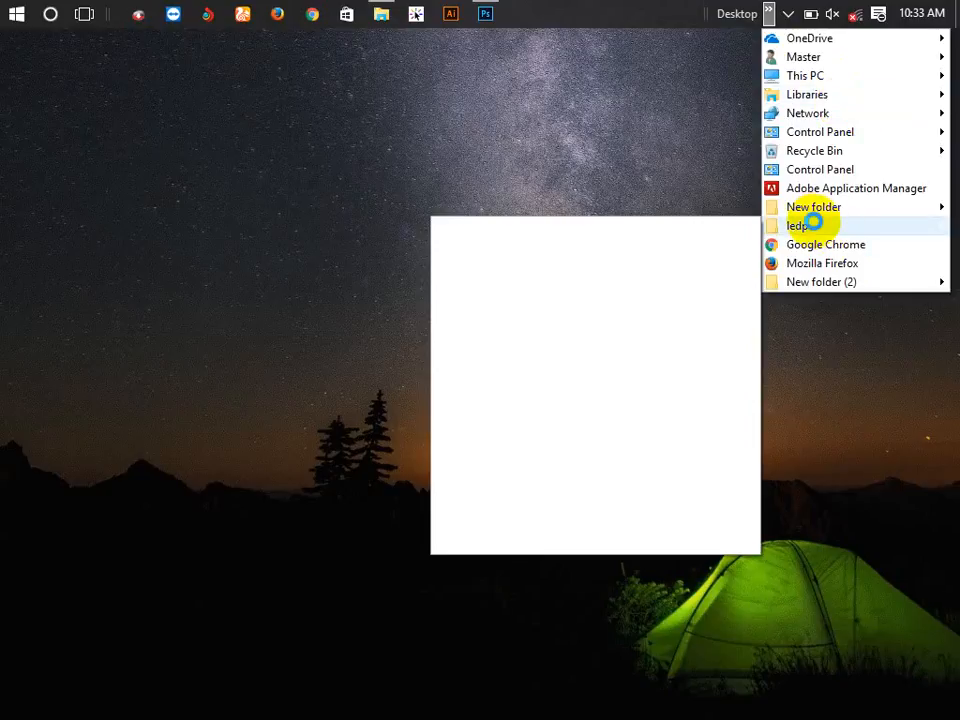
pyautogui.rightClick(813, 222)
pyautogui.click(783, 240)
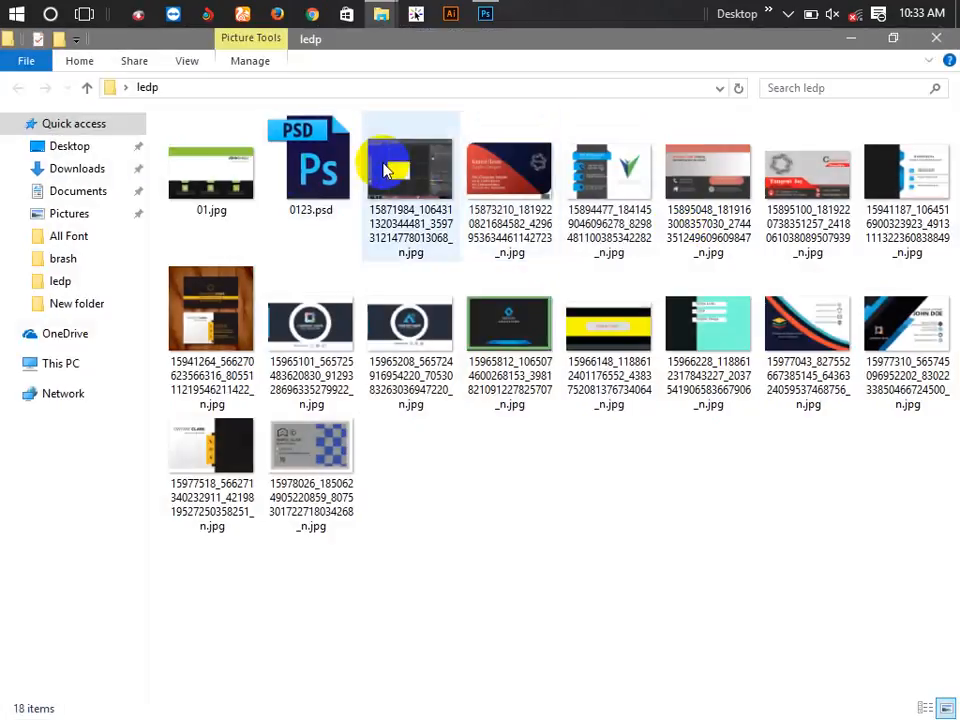
# Step: Check the saved card files in the ledp folder and select 01.jpg
pyautogui.click(286, 180)
pyautogui.click(232, 174)
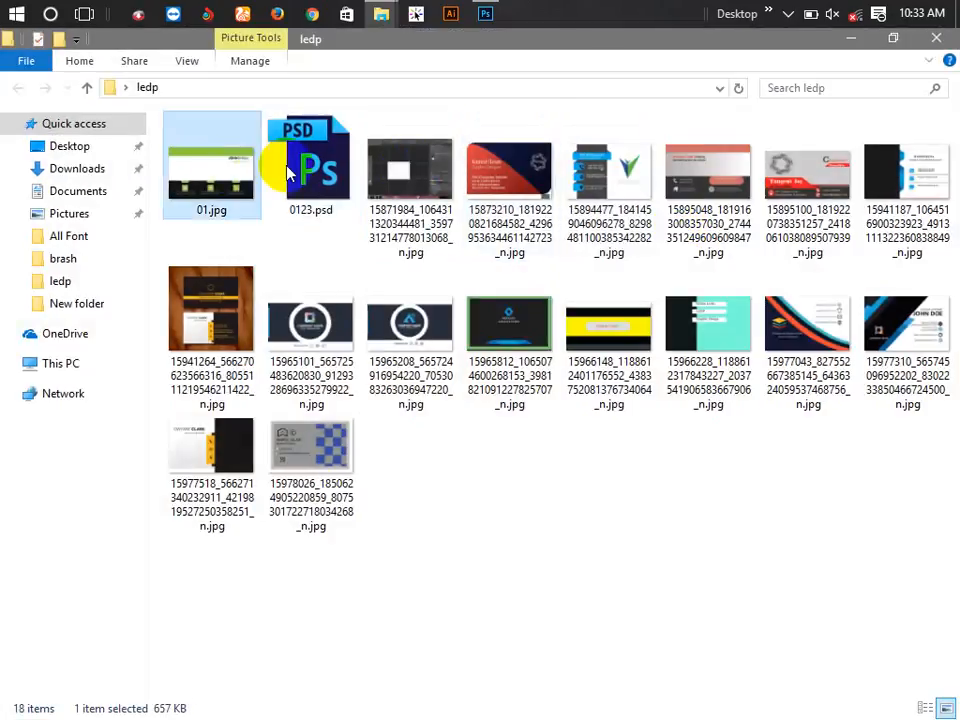
pyautogui.click(286, 172)
pyautogui.click(238, 172)
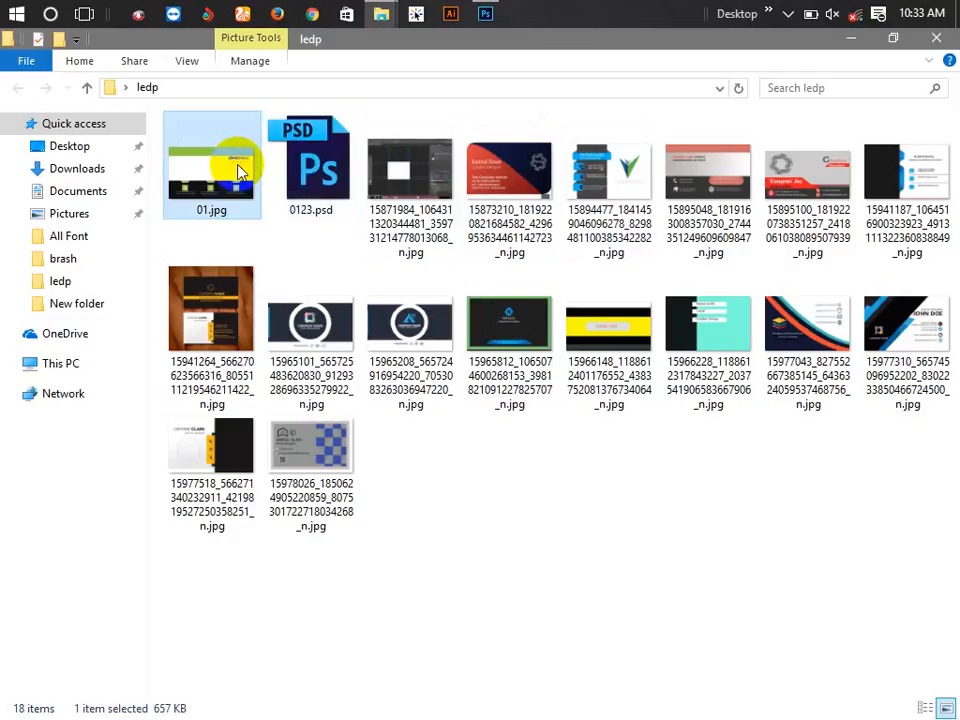